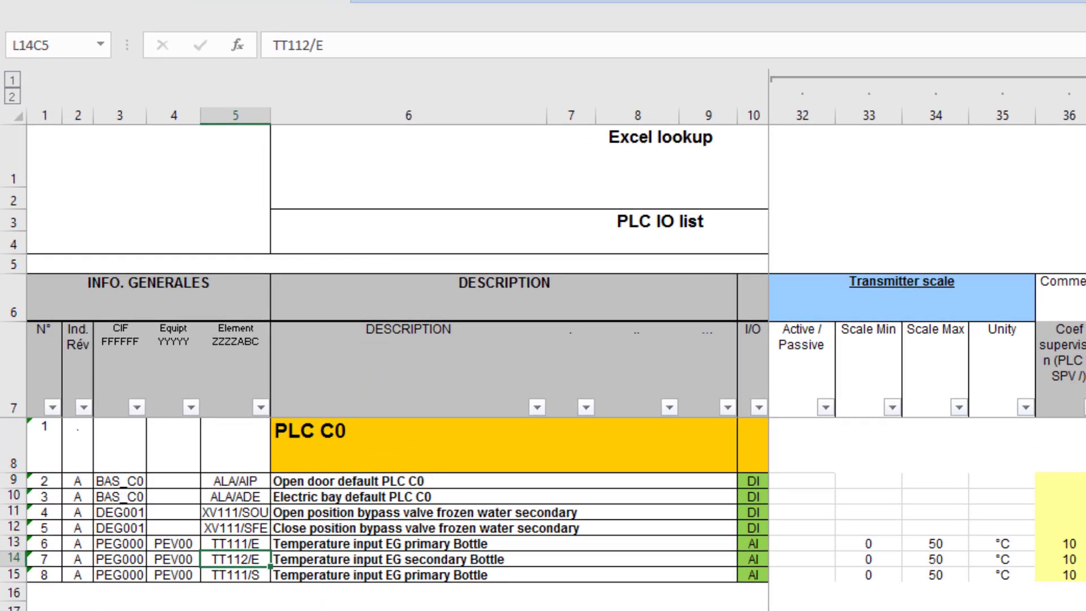
# Inspect the description in cell L9C6 of the Devices base PLC IO list.
pyautogui.click(317, 481)
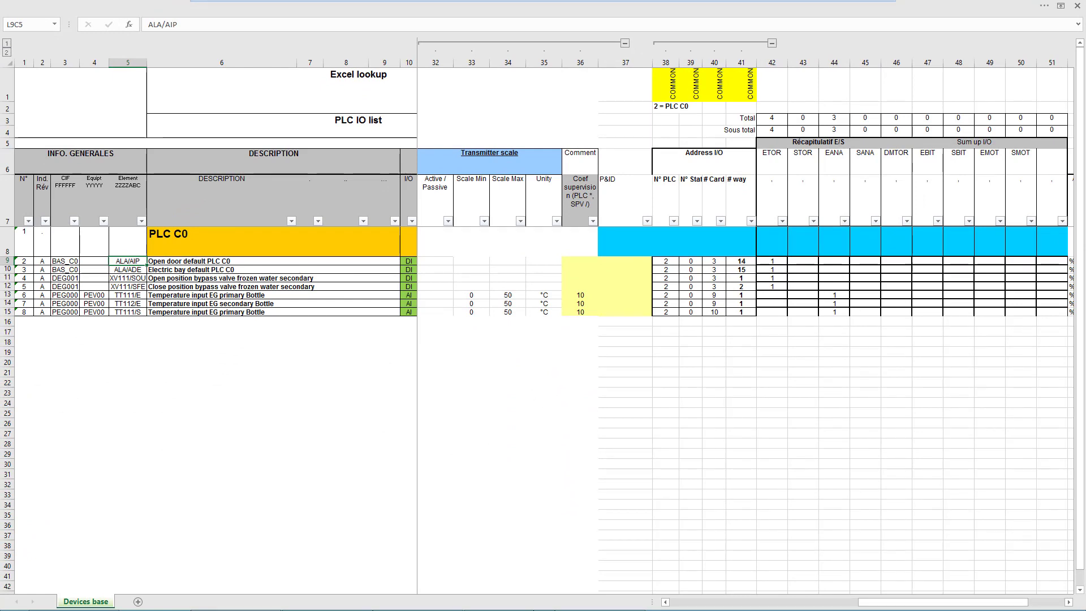
# In PcVue's Application Explorer, show File references under the Excel_Tuto project's General settings.
pyautogui.click(416, 599)
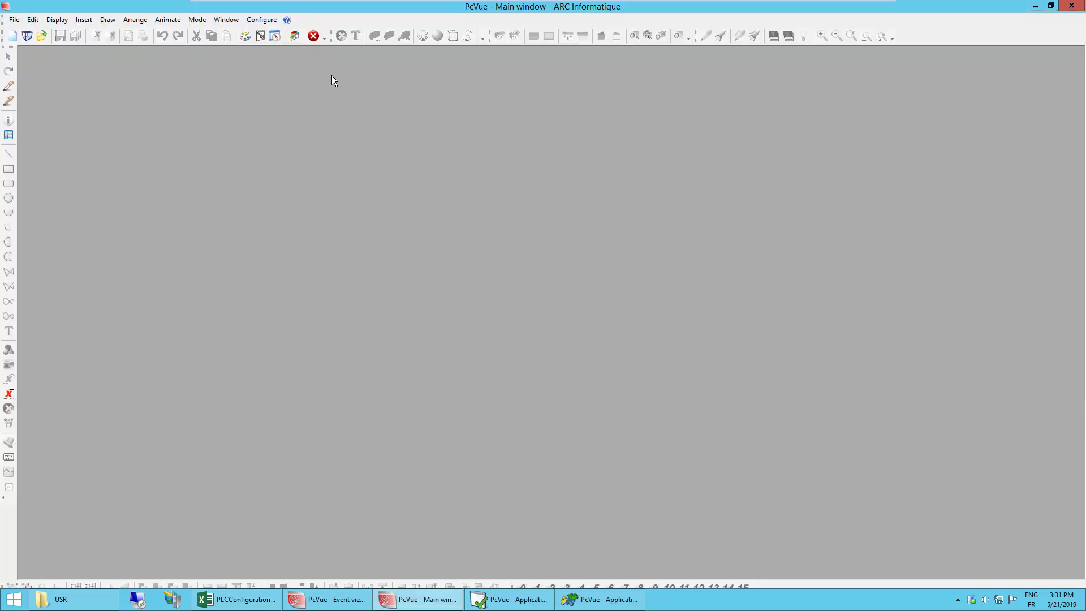
pyautogui.click(262, 19)
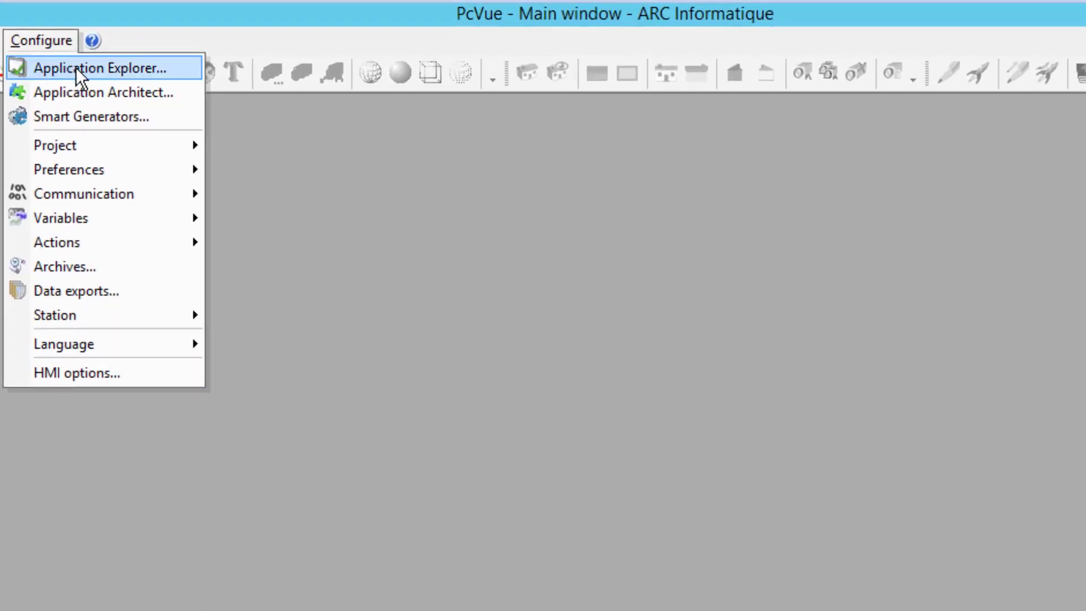
pyautogui.click(79, 68)
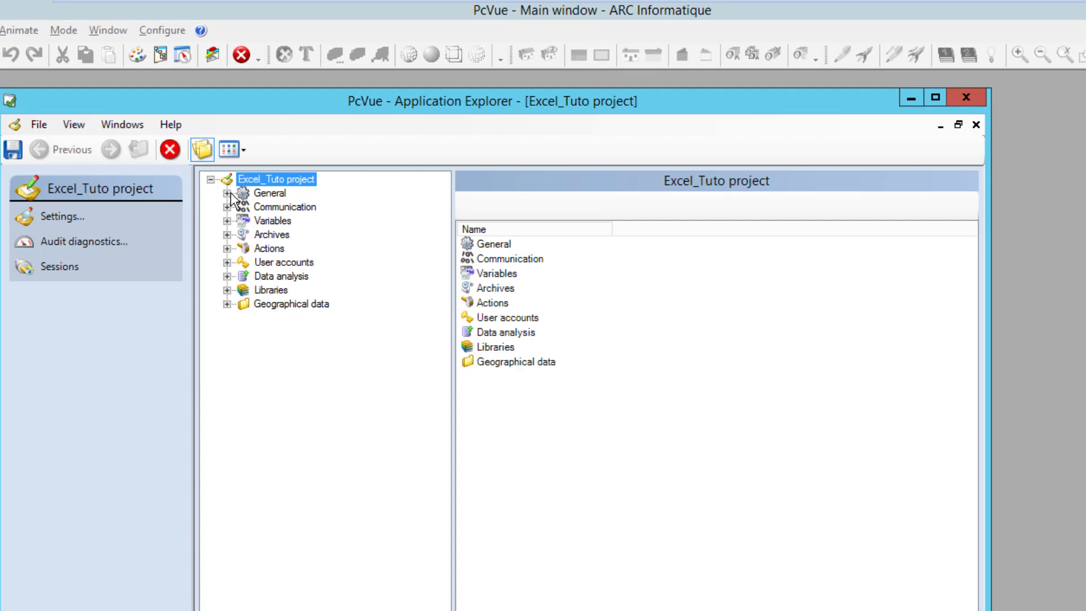
pyautogui.click(227, 193)
pyautogui.click(307, 263)
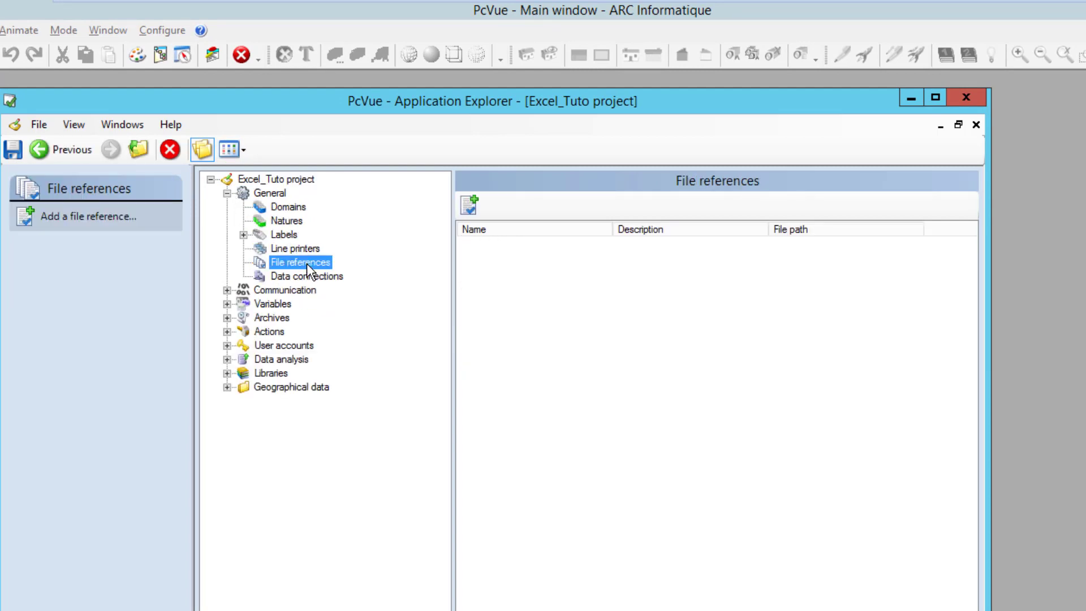
# Create the Microsoft Excel file reference MyExcelFile pointing to Desktop\PLCConfiguration.xlsx.
pyautogui.click(471, 205)
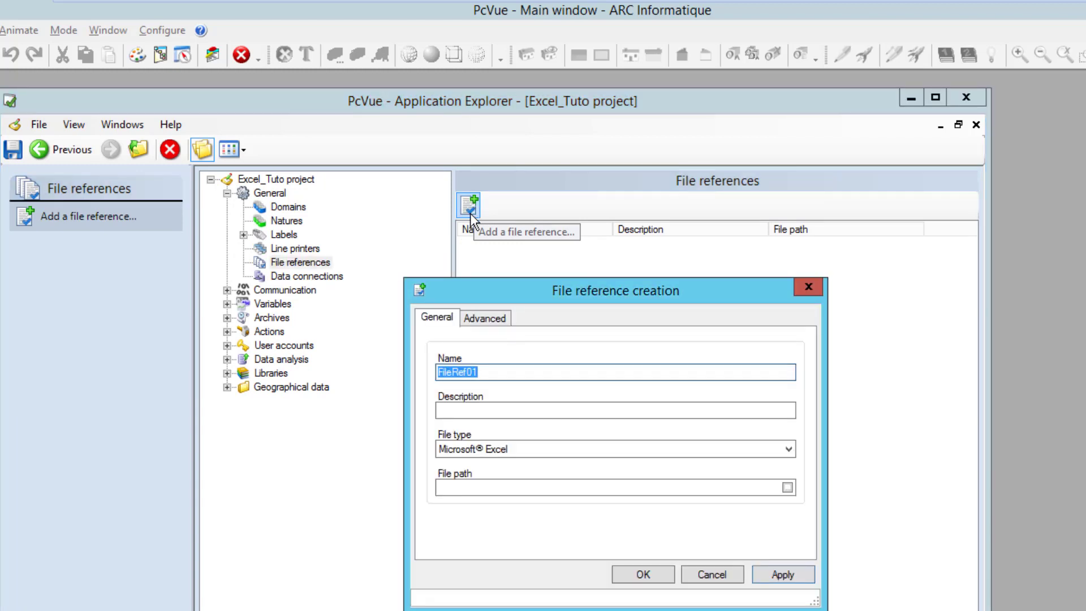
pyautogui.click(489, 372)
pyautogui.doubleClick(489, 372)
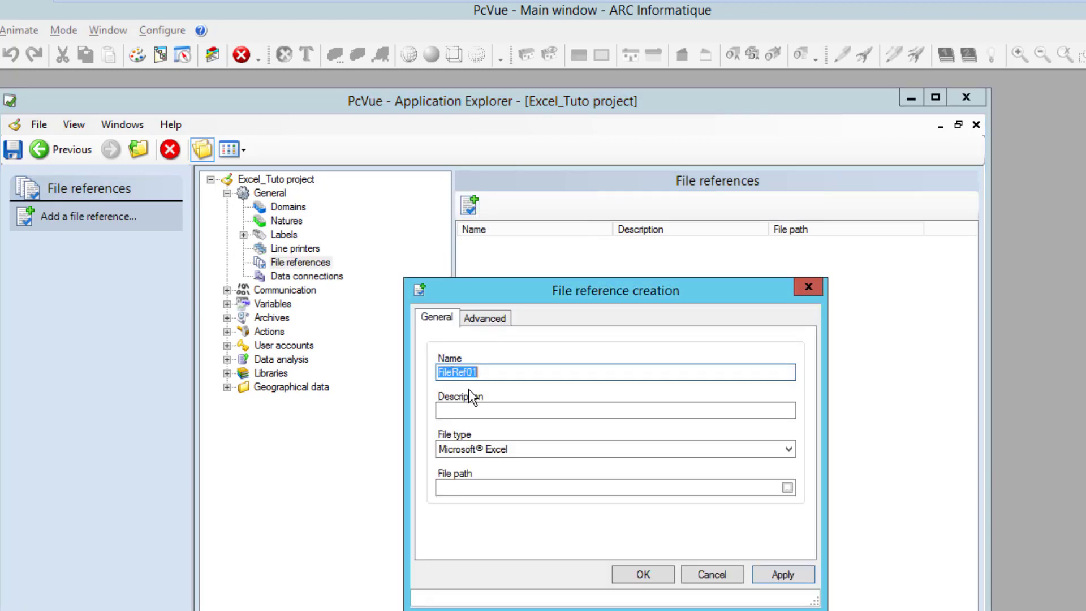
pyautogui.write('MyExcelFile')
pyautogui.click(565, 486)
pyautogui.click(785, 487)
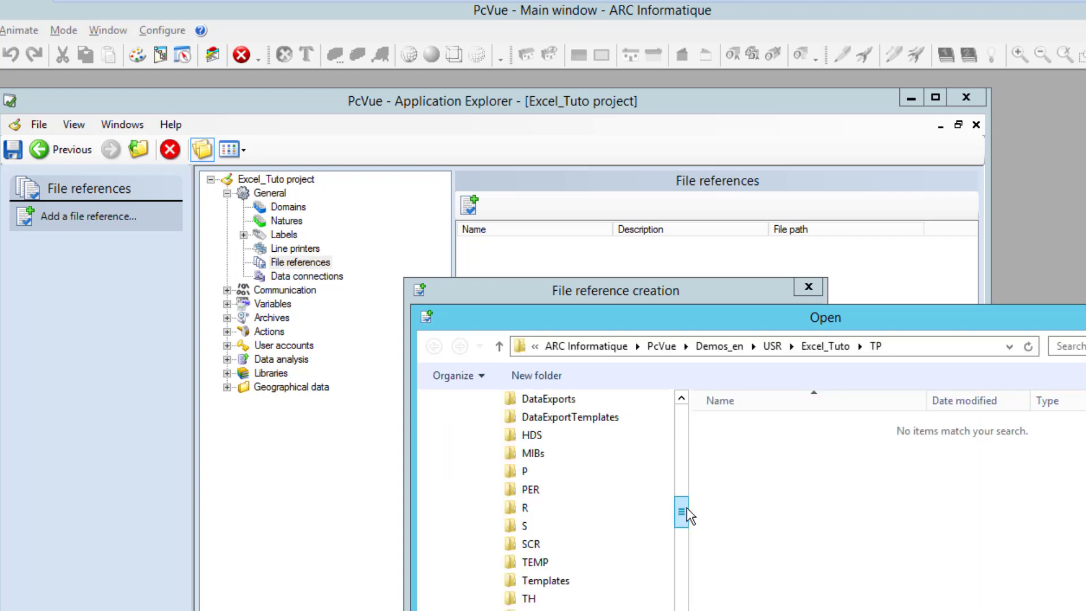
pyautogui.moveTo(683, 494); pyautogui.dragTo(691, 412)
pyautogui.click(470, 444)
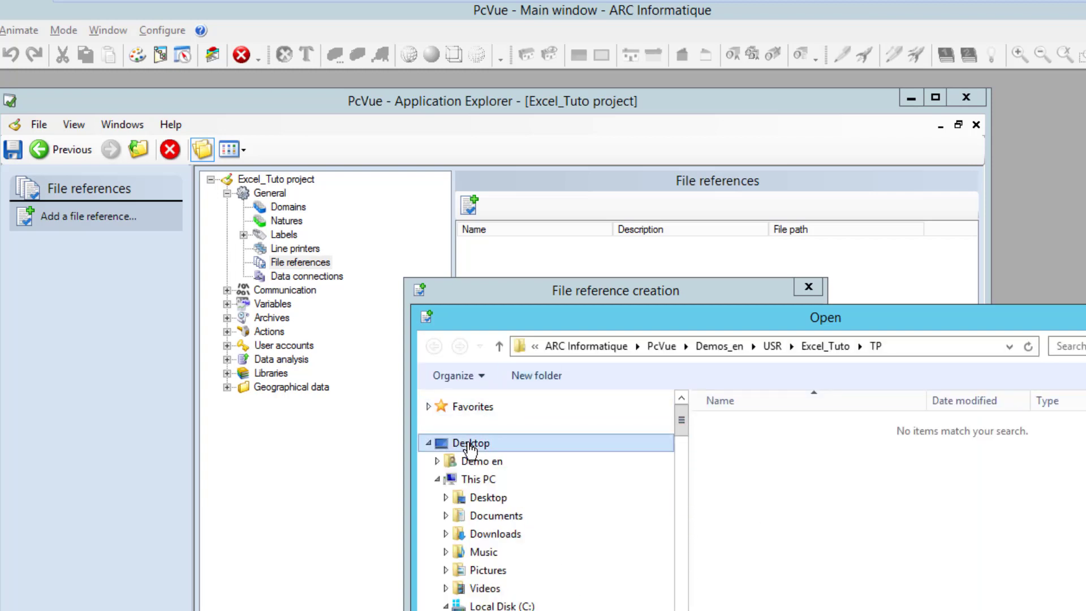
pyautogui.click(788, 521)
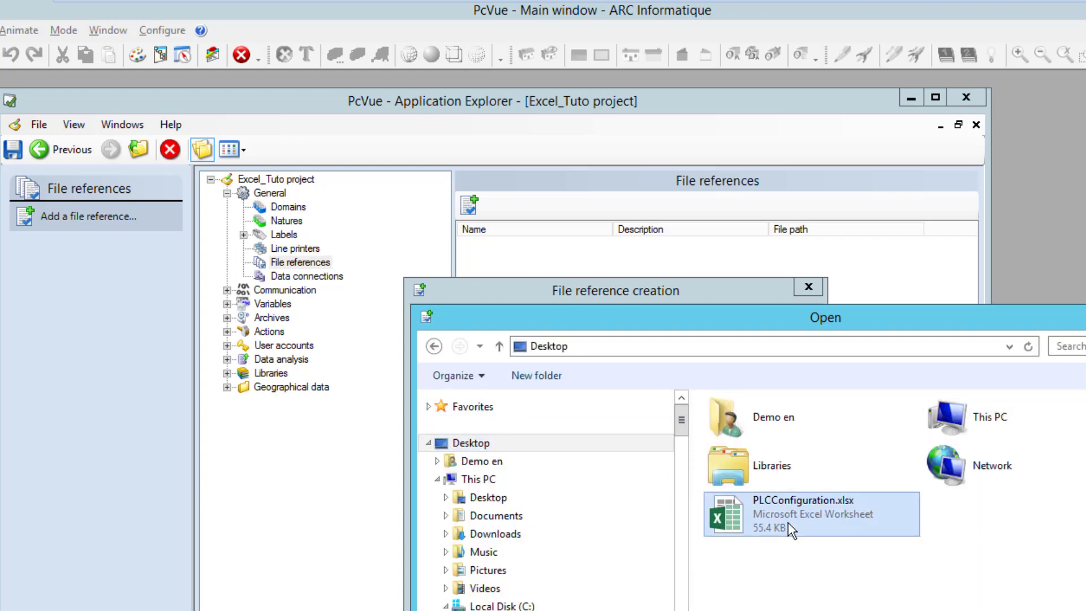
pyautogui.doubleClick(789, 521)
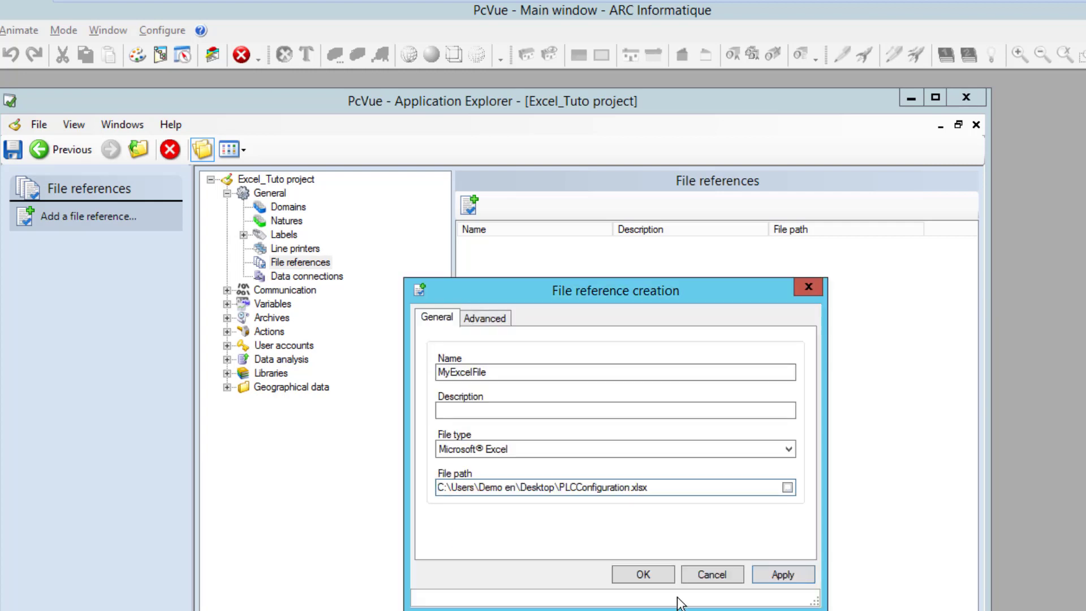
pyautogui.click(643, 574)
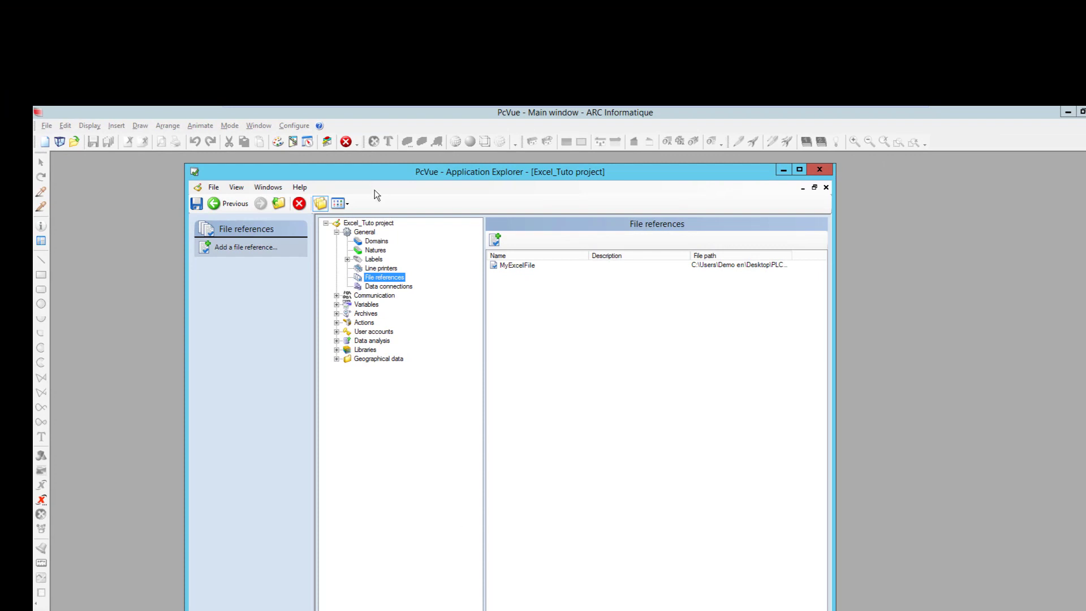
# In the Application Architect Templates library, add a template named Device under Local (Default).
pyautogui.click(294, 126)
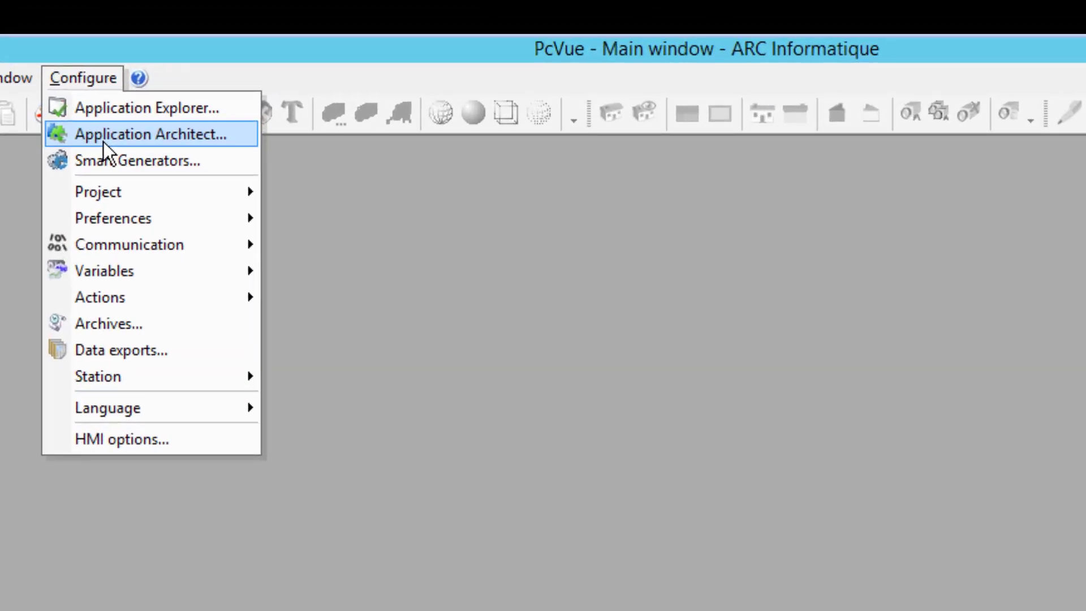
pyautogui.click(104, 142)
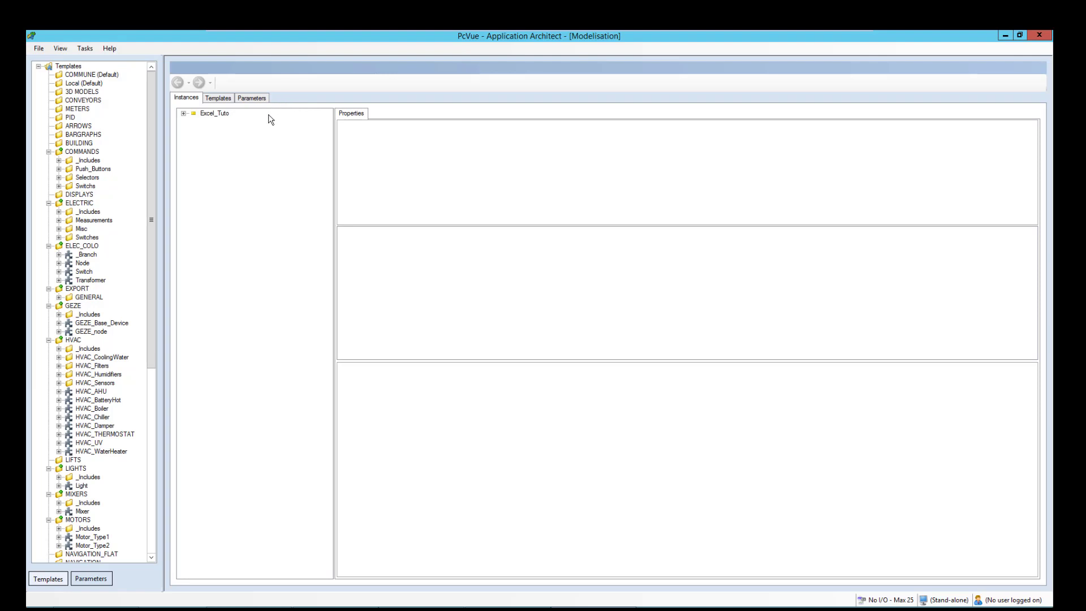
pyautogui.click(224, 99)
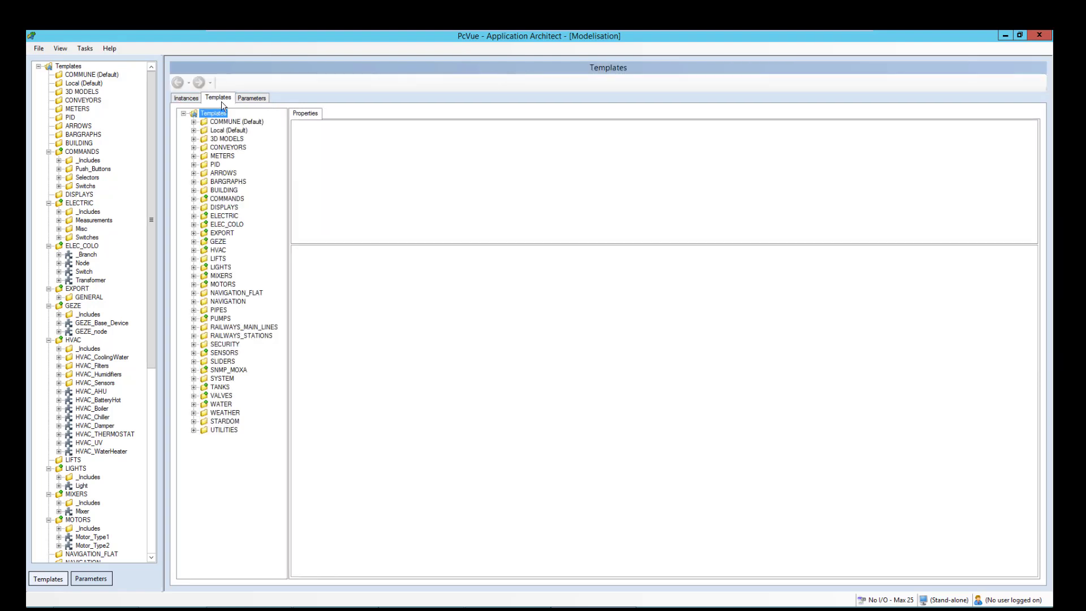
pyautogui.click(221, 132)
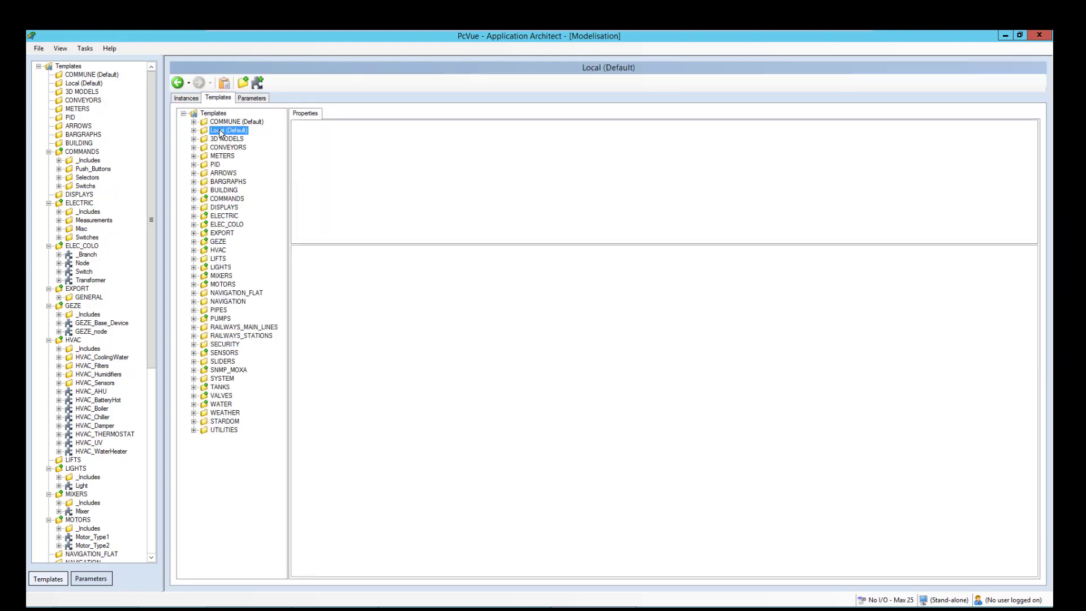
pyautogui.click(258, 83)
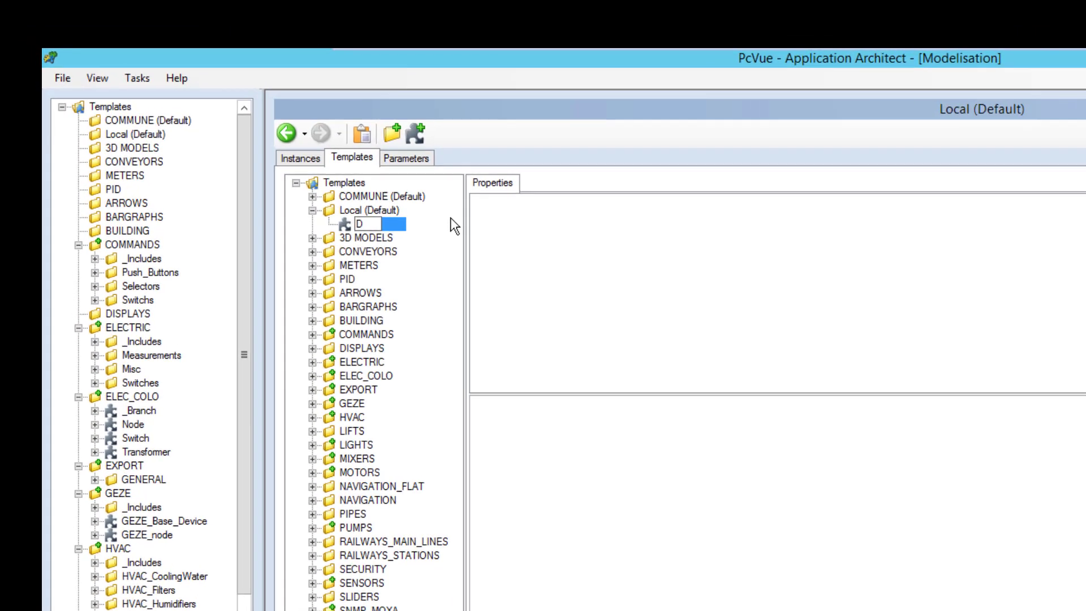
pyautogui.write('Device')
pyautogui.press('Return')
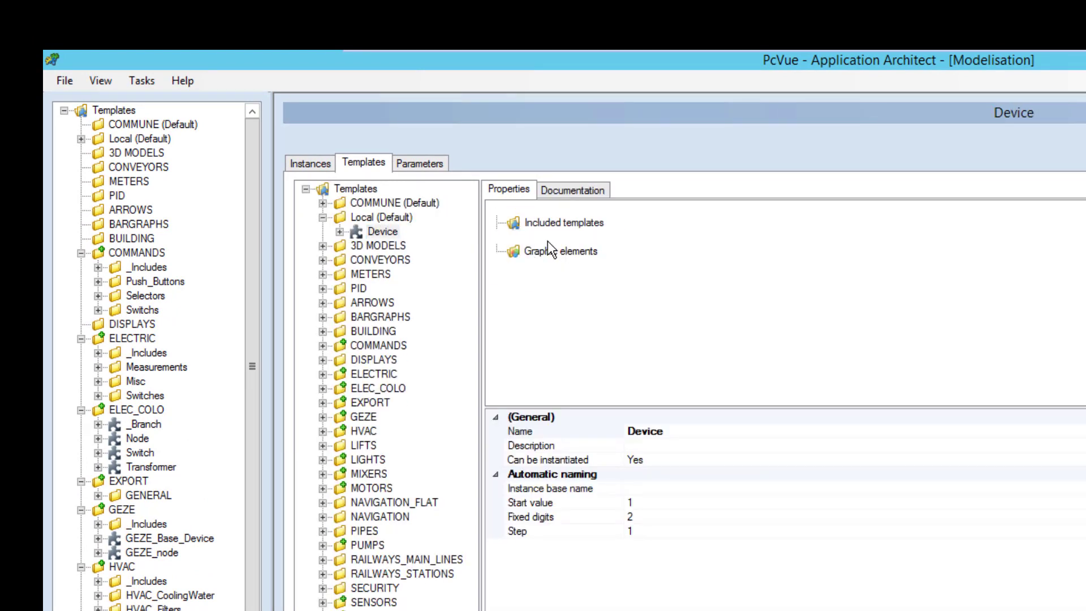
# Add register Temp_IN (internal shared, 0 to 65535) to the Device template's Configuration elements.
pyautogui.rightClick(548, 238)
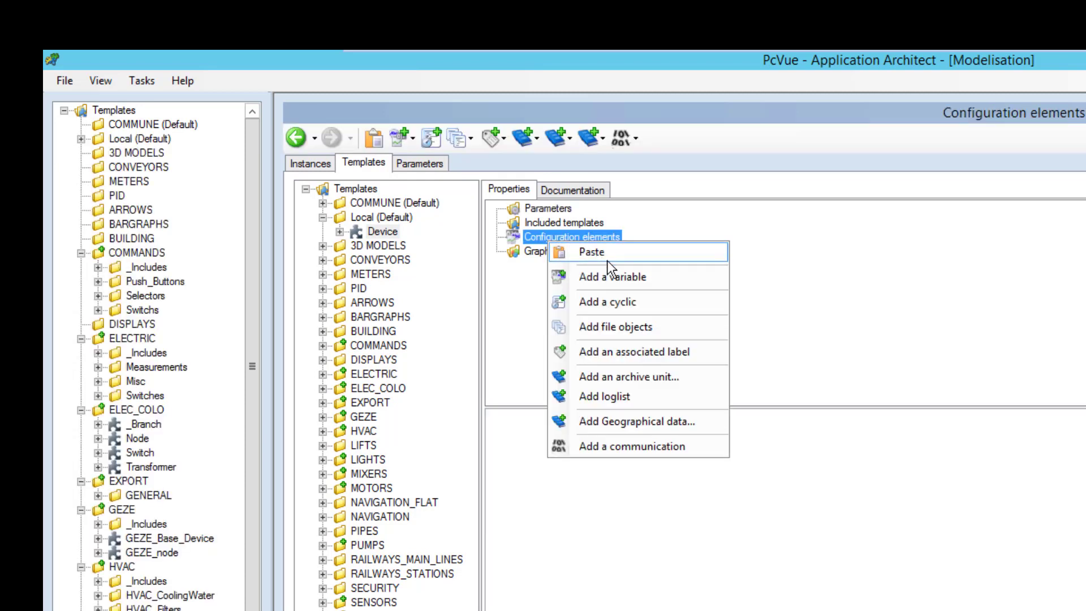
pyautogui.moveTo(614, 280)
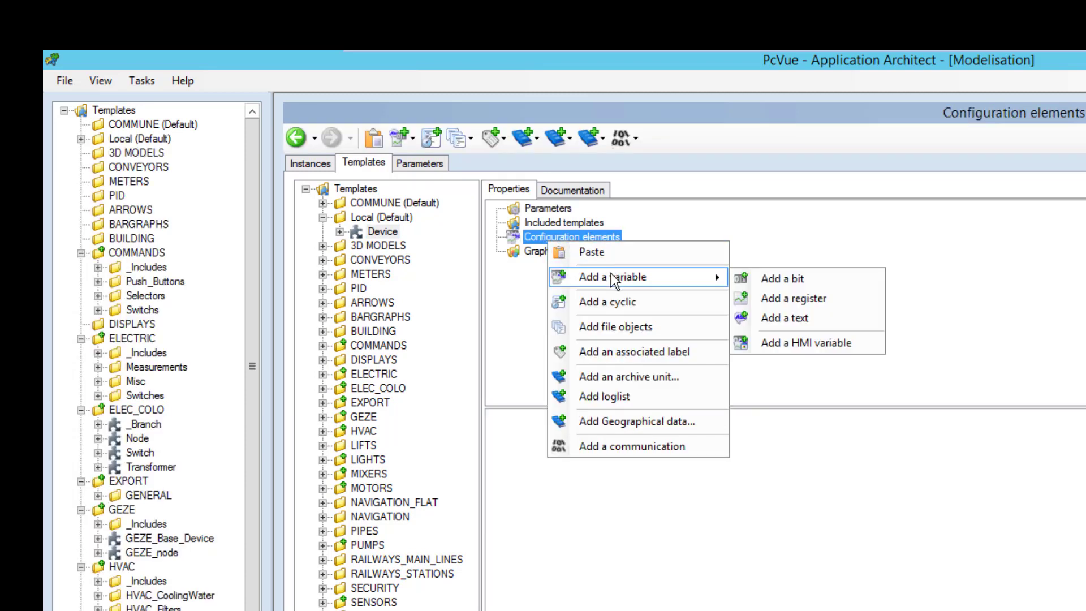
pyautogui.click(830, 295)
pyautogui.write('T')
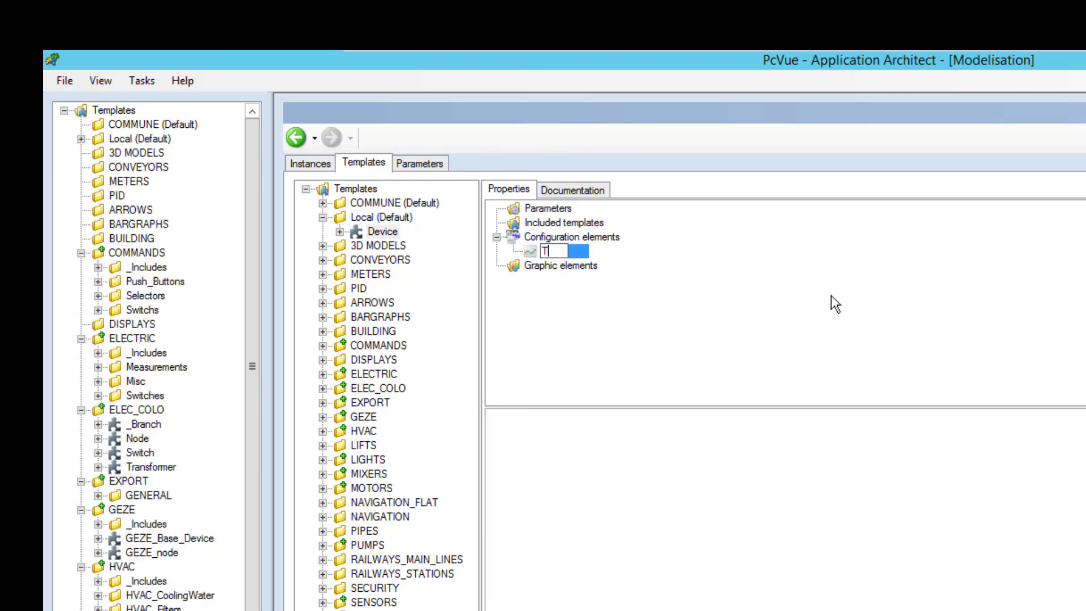
pyautogui.write('emperature')
pyautogui.press('Return')
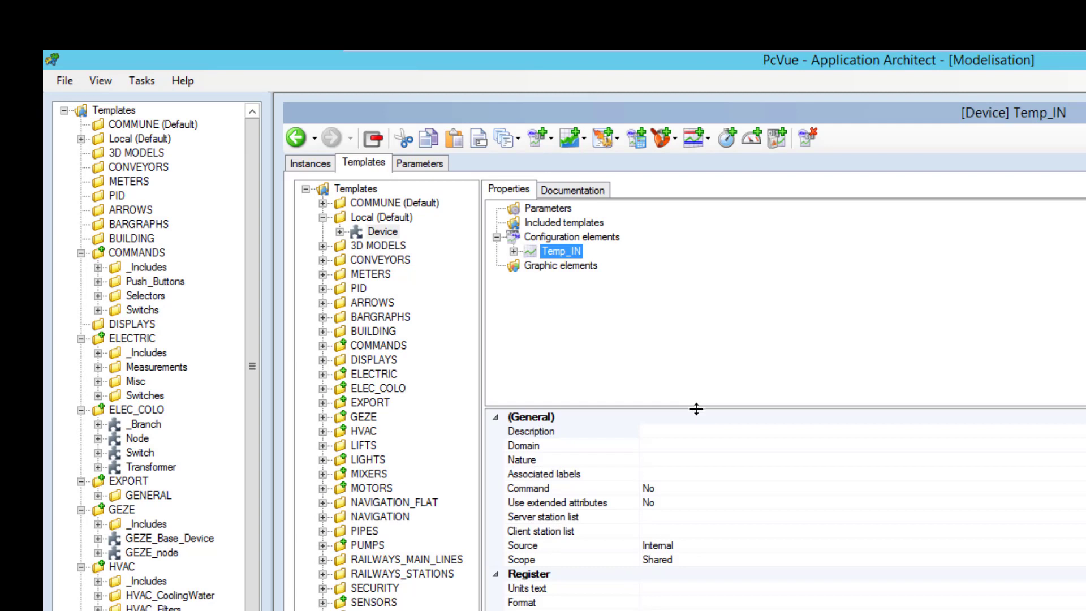
pyautogui.moveTo(693, 405); pyautogui.dragTo(686, 372)
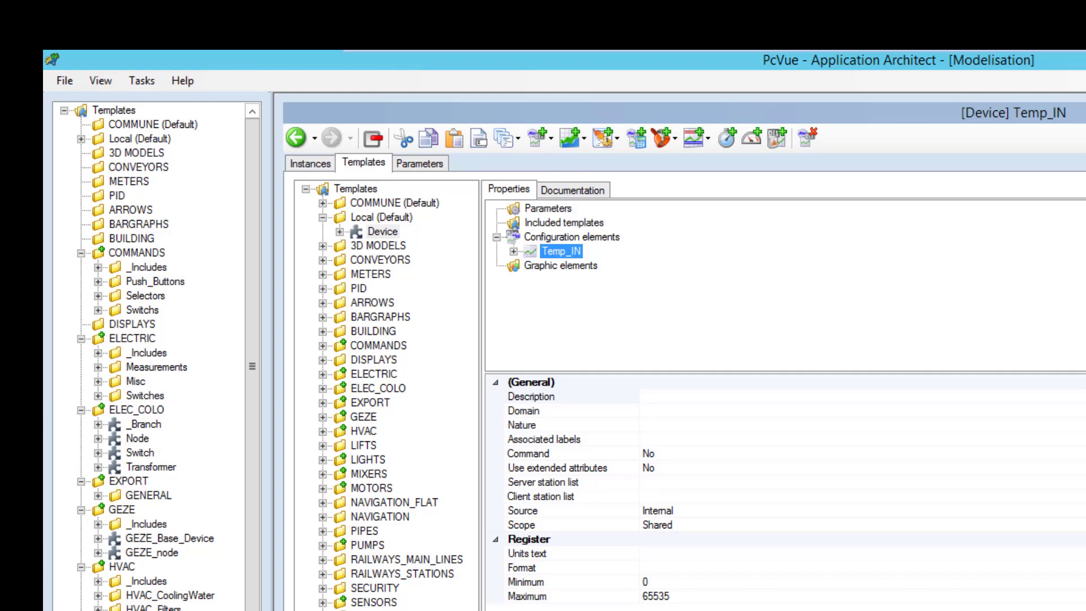
# Inspect the Excel IO list's element, description and Unity columns, noting row 13's °C unit and description.
pyautogui.hotkey('alt', 'Tab')
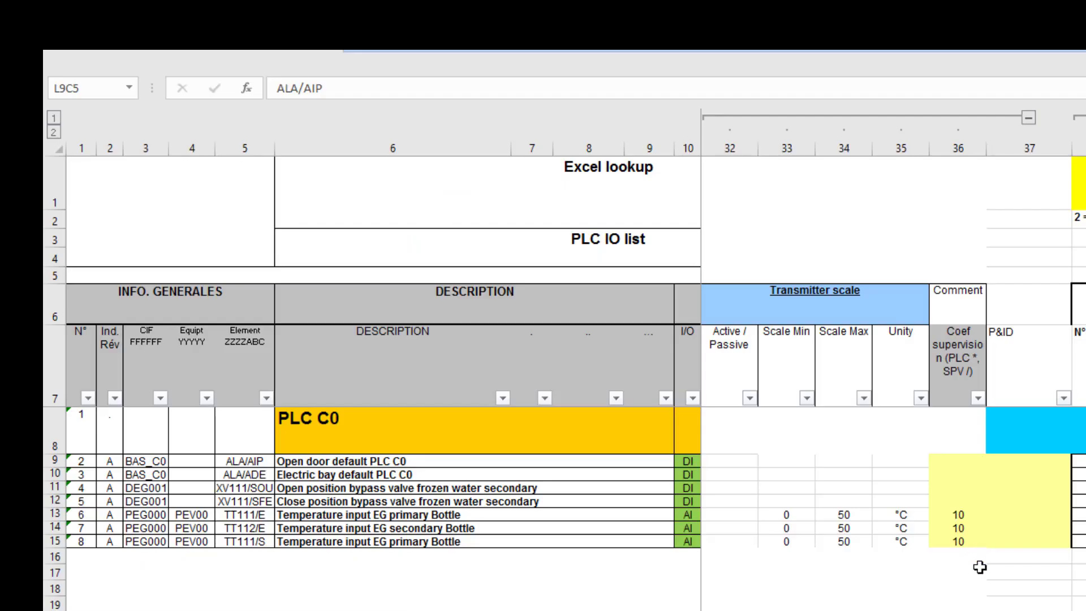
pyautogui.click(391, 460)
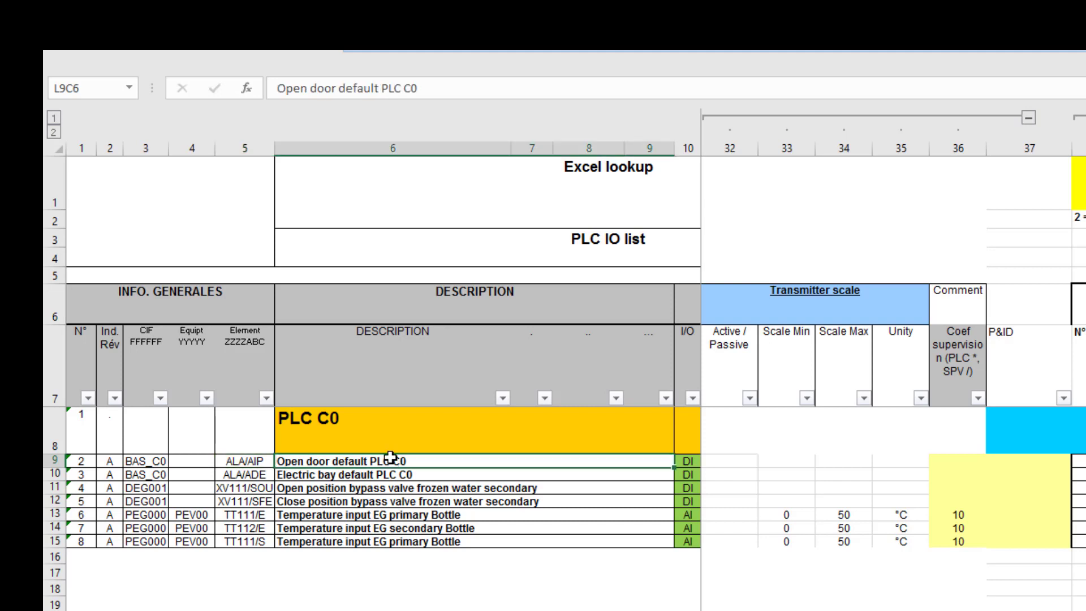
pyautogui.click(381, 538)
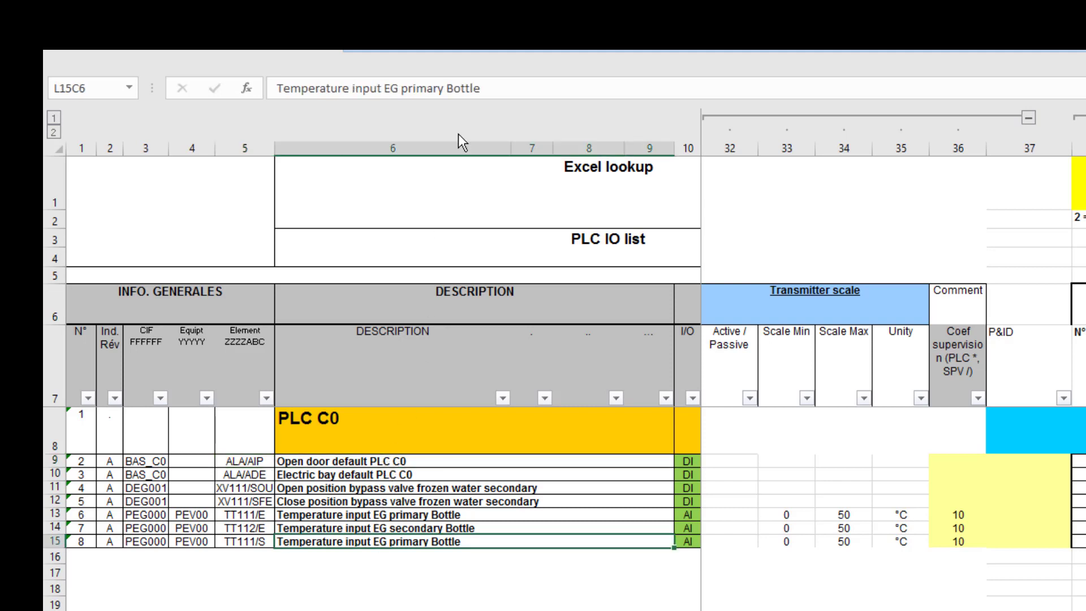
pyautogui.click(409, 151)
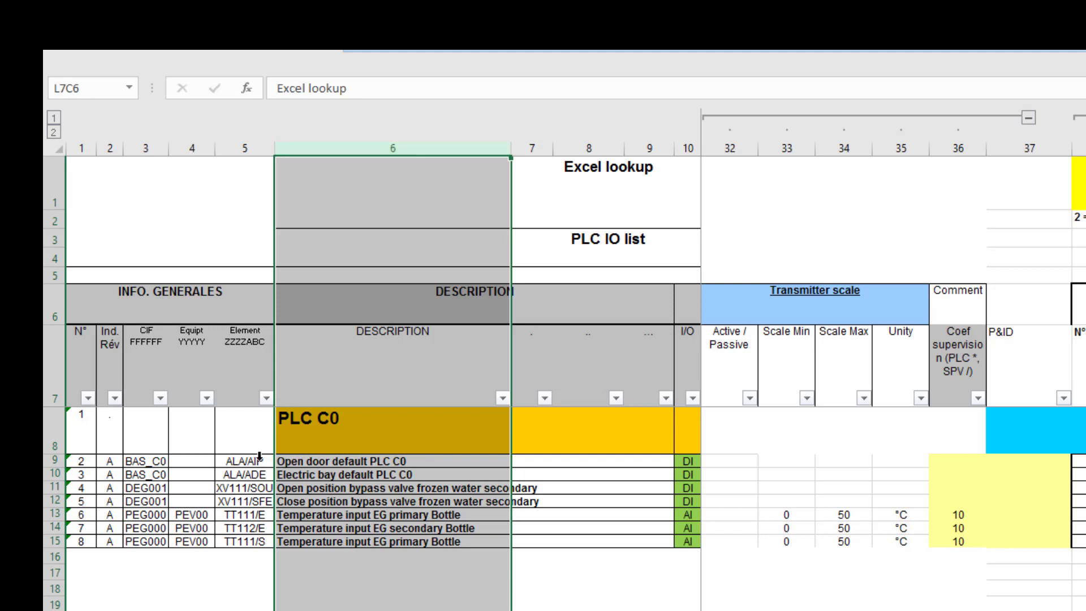
pyautogui.click(250, 141)
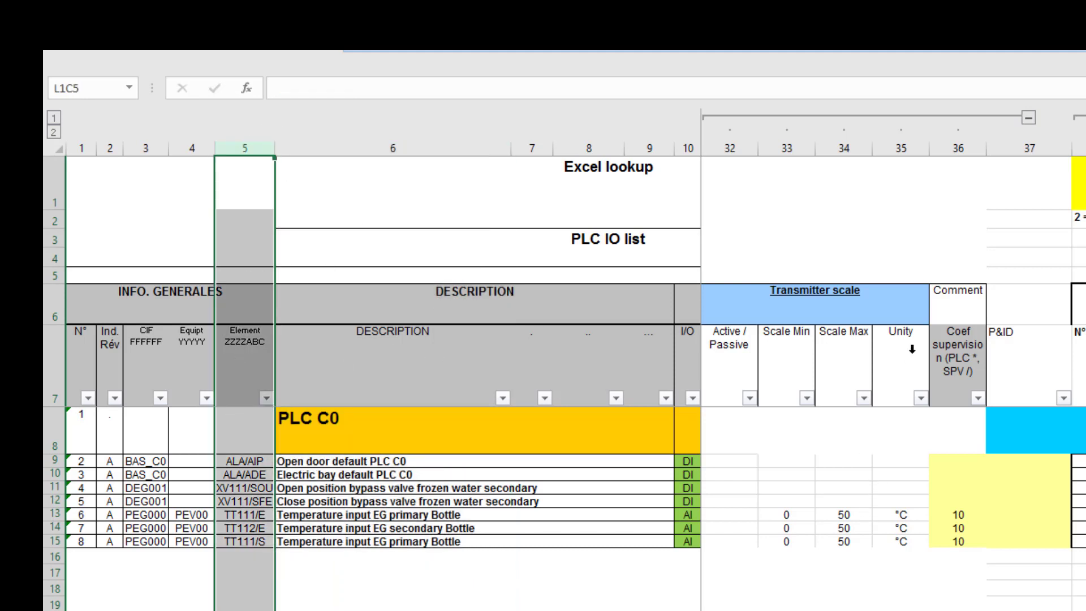
pyautogui.click(914, 327)
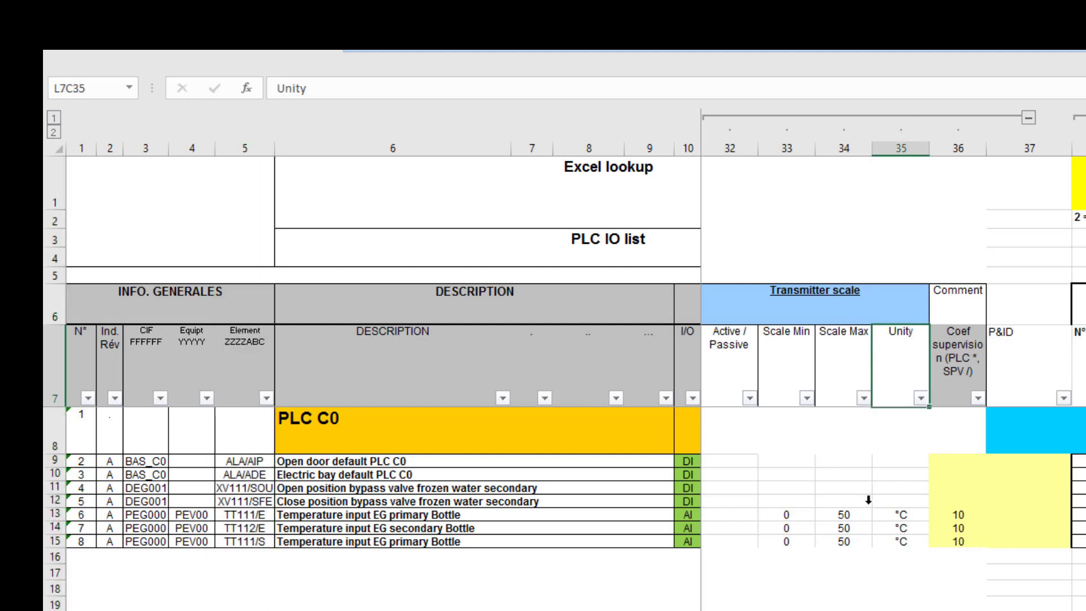
pyautogui.click(901, 146)
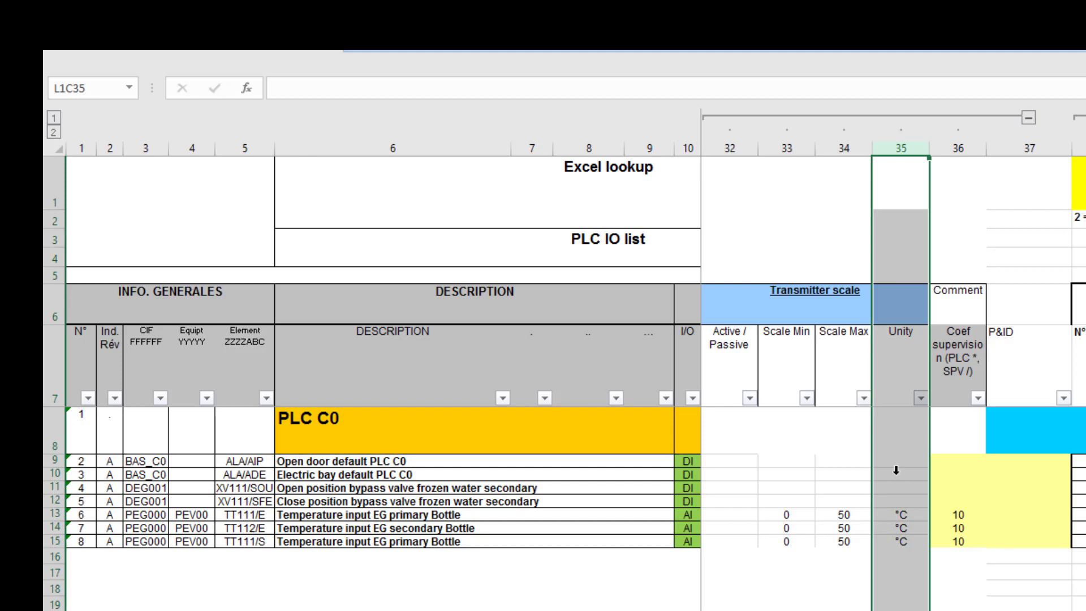
pyautogui.click(911, 515)
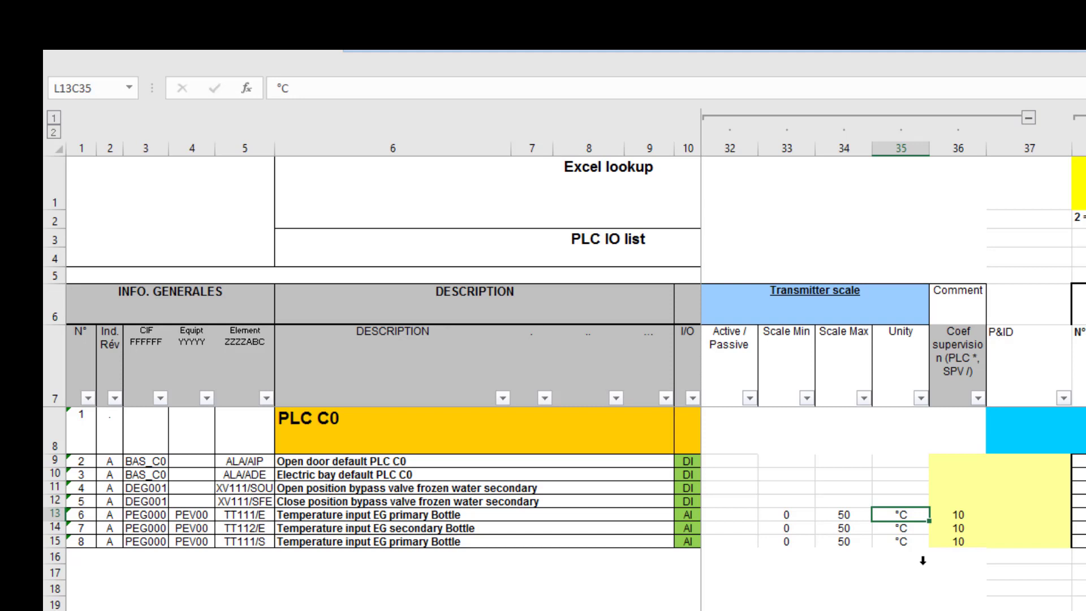
pyautogui.click(444, 509)
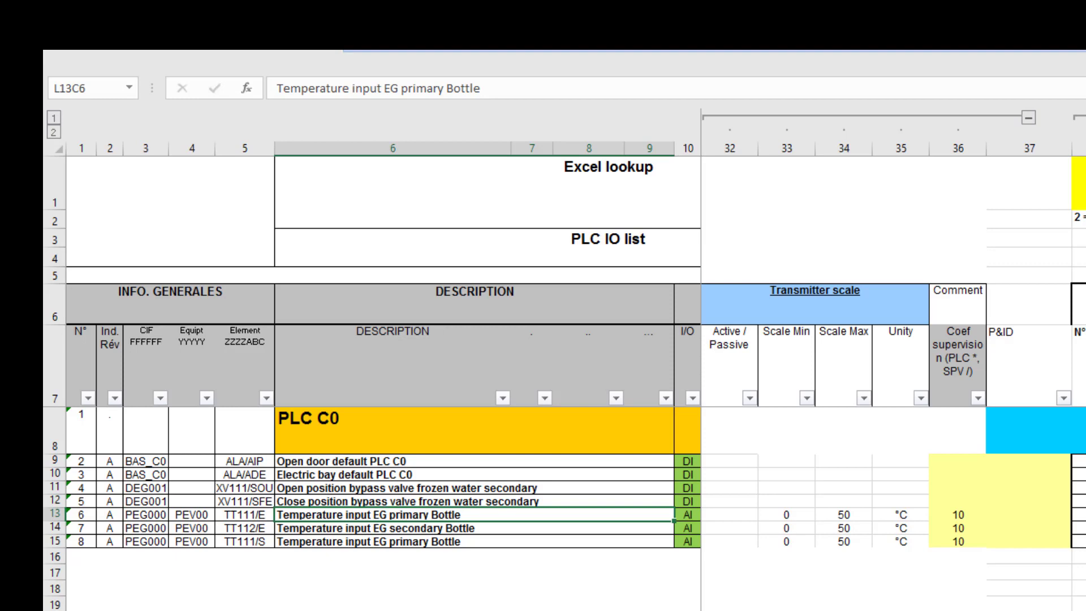
pyautogui.hotkey('alt', 'Tab')
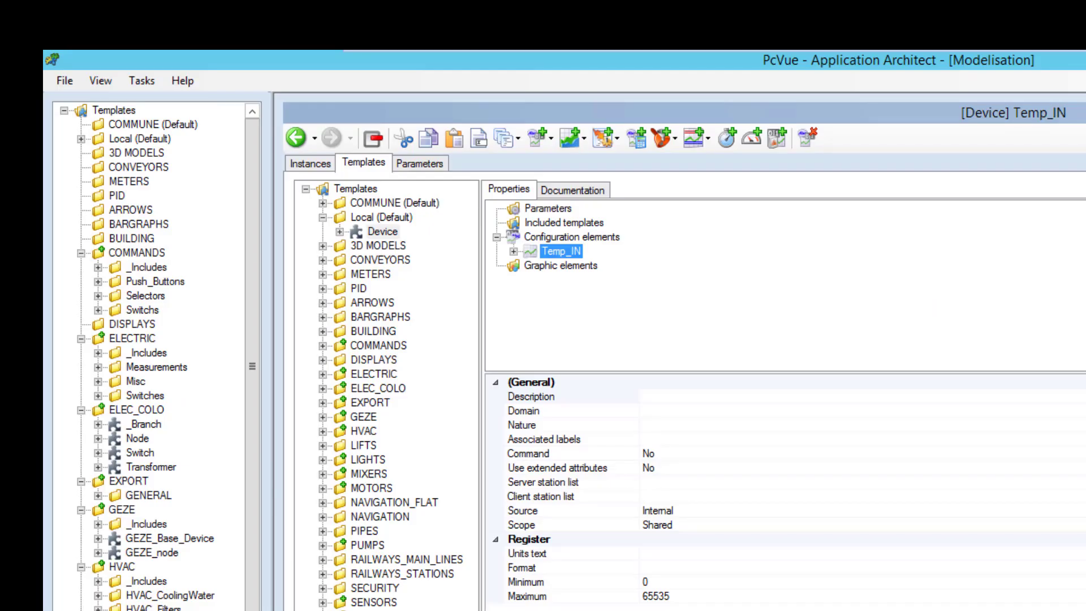
# Define the Temp_IN Description property by an expression.
pyautogui.rightClick(585, 392)
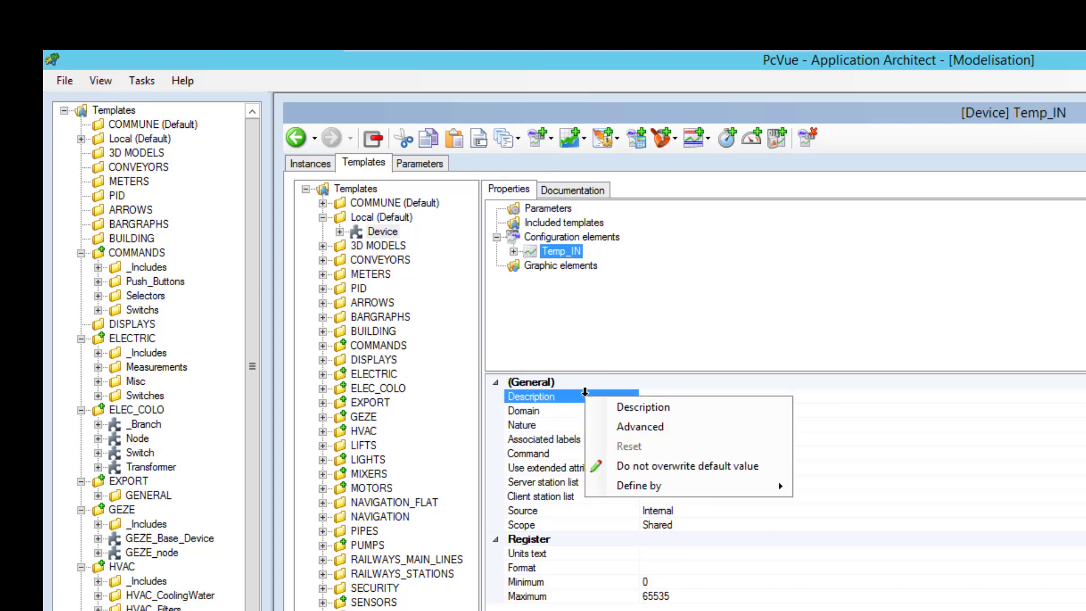
pyautogui.moveTo(706, 478)
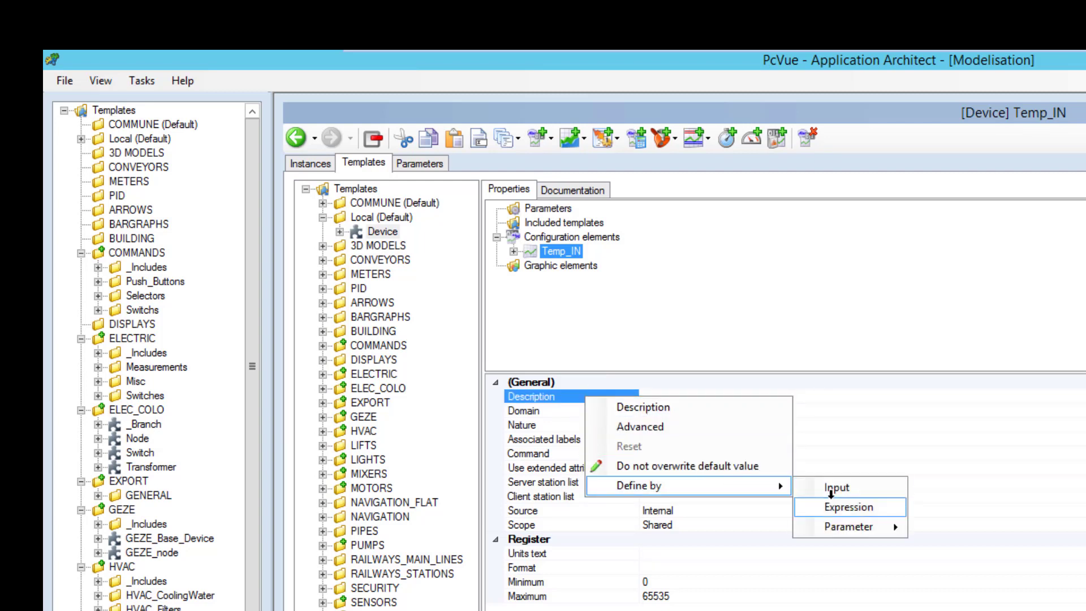
pyautogui.click(830, 497)
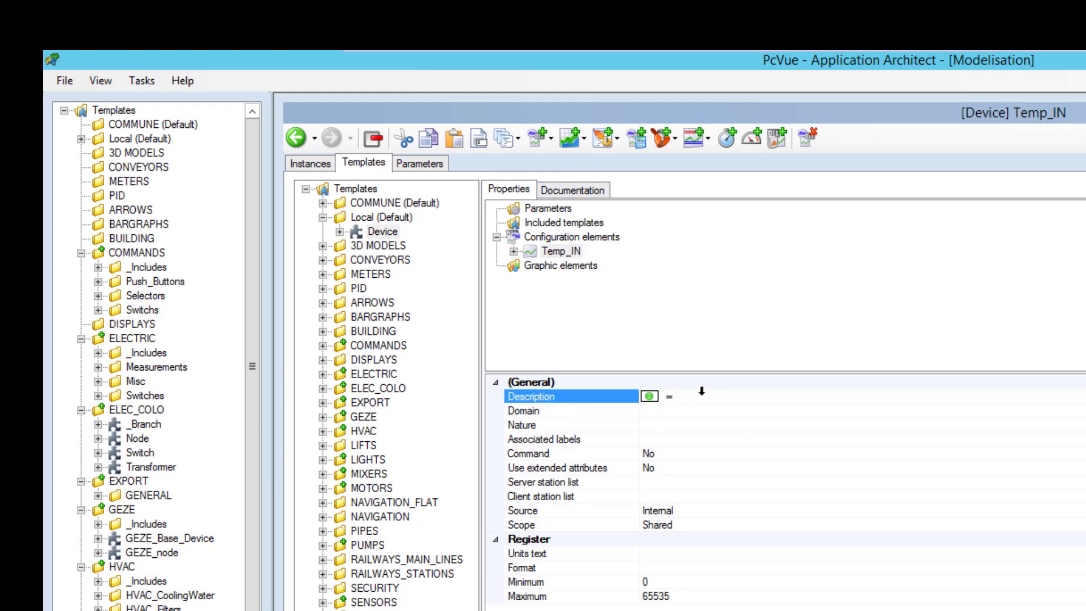
# Search PcVue Help for 'Excel' and display 'Referencing an Excel file in an expression'.
pyautogui.click(189, 82)
pyautogui.click(193, 98)
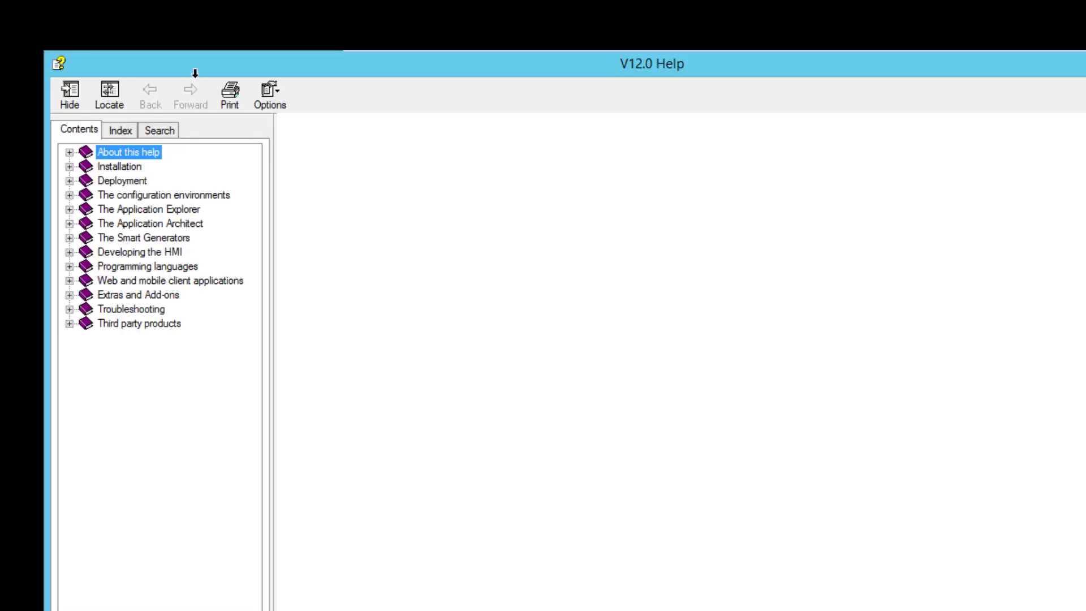
pyautogui.click(160, 130)
pyautogui.write('Excel')
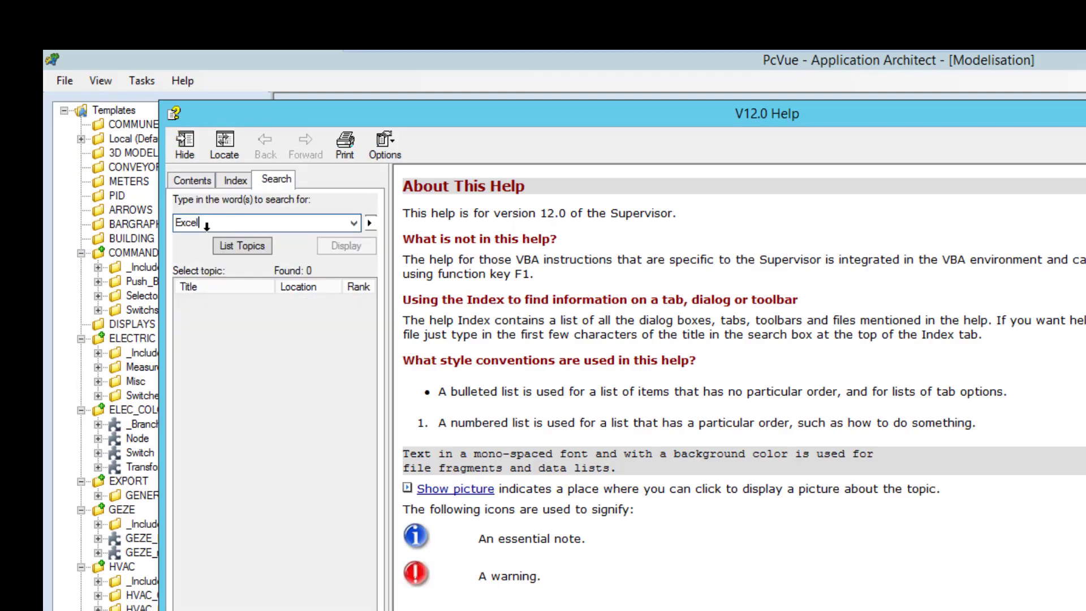
pyautogui.click(254, 240)
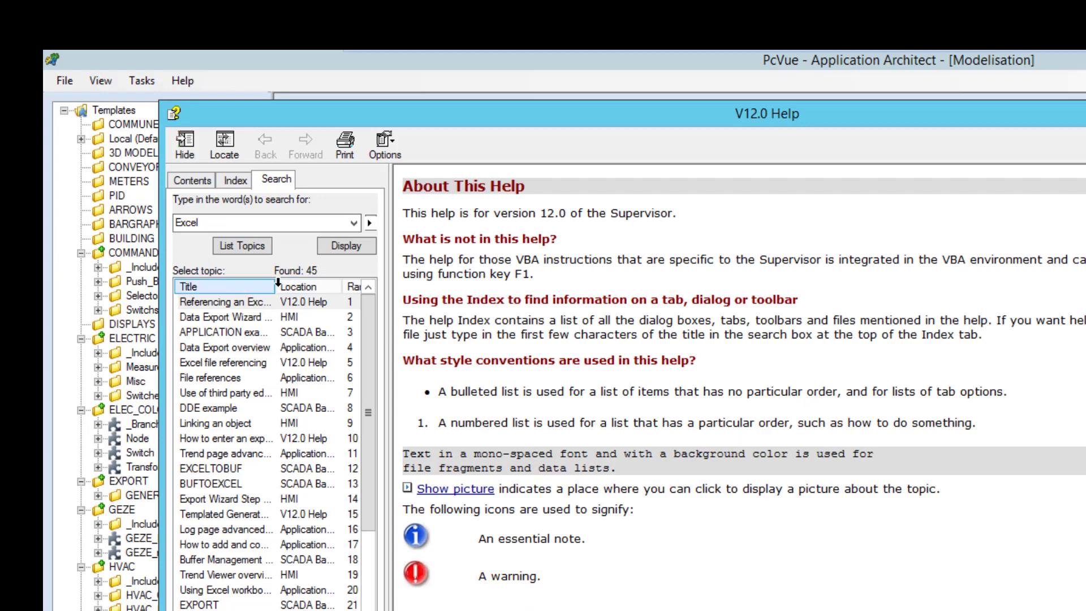
pyautogui.moveTo(326, 281); pyautogui.dragTo(721, 265)
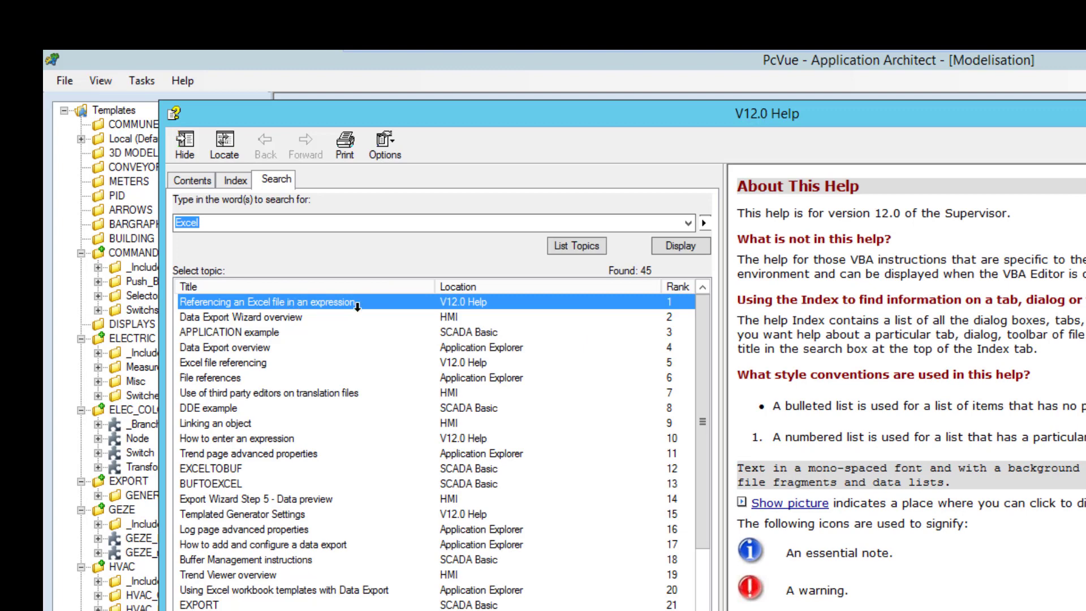
pyautogui.moveTo(434, 286); pyautogui.dragTo(362, 286)
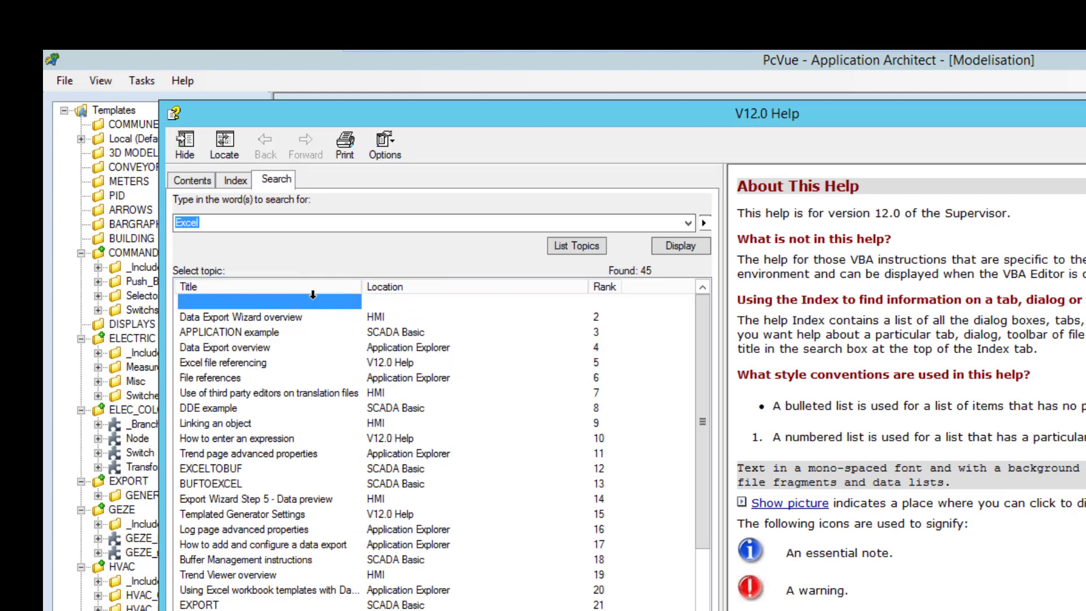
pyautogui.click(678, 240)
# Maximize the help topic and read the ExcelGetCell signature and ExcelVLookup function syntax.
pyautogui.moveTo(599, 116); pyautogui.dragTo(511, 84)
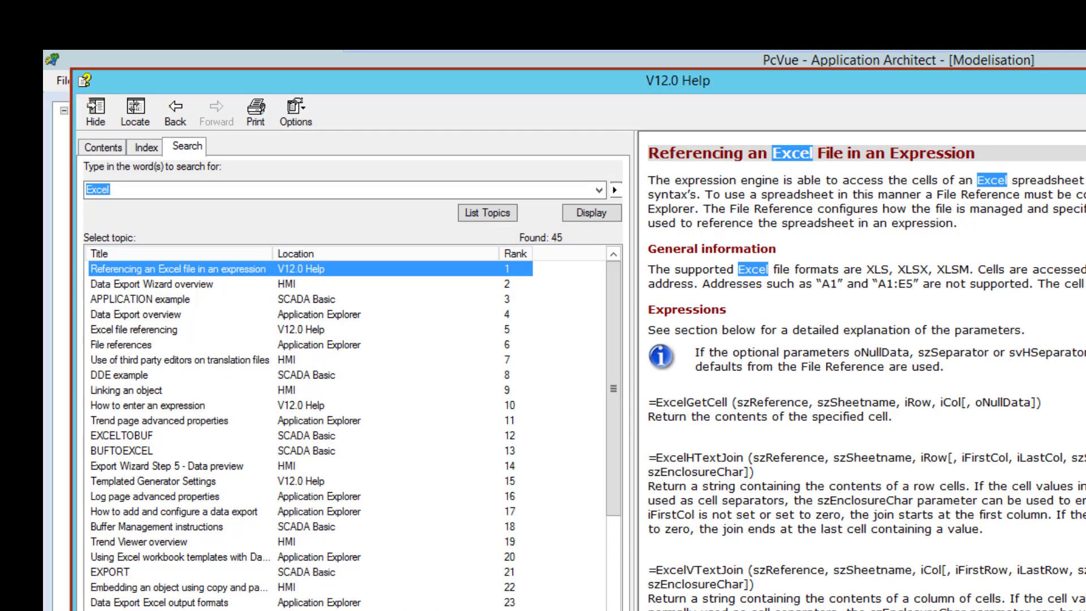
pyautogui.press('super+Up')
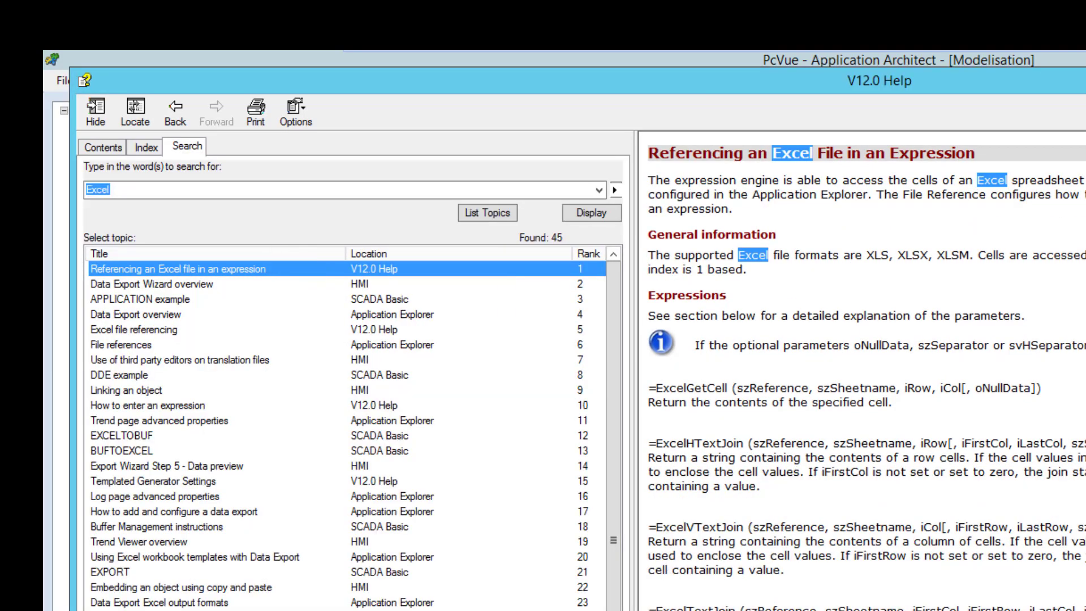
pyautogui.scroll(-1, 811, 498)
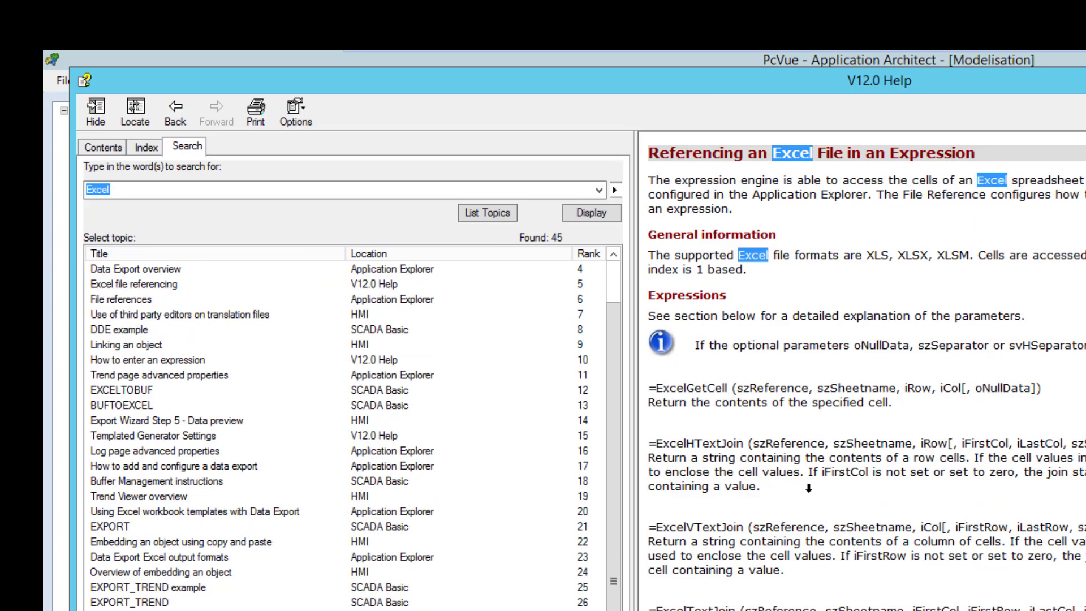
pyautogui.scroll(-3, 811, 492)
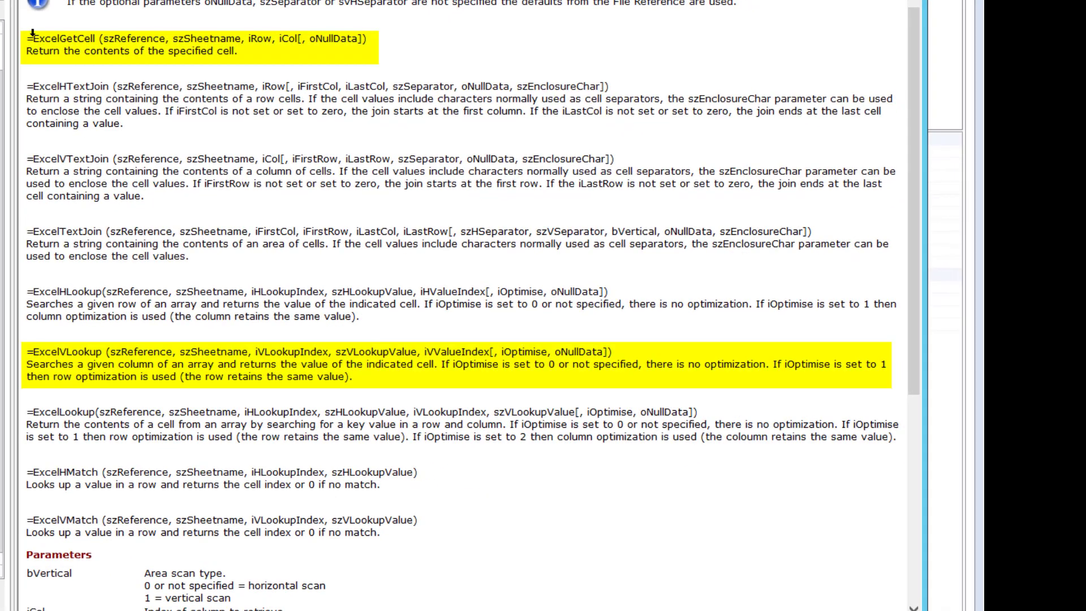
pyautogui.moveTo(655, 263); pyautogui.dragTo(714, 255)
pyautogui.moveTo(84, 29)
pyautogui.mouseDown()
pyautogui.moveTo(290, 14)
pyautogui.moveTo(369, 46)
pyautogui.mouseUp()
pyautogui.hotkey('ctrl', 'c')
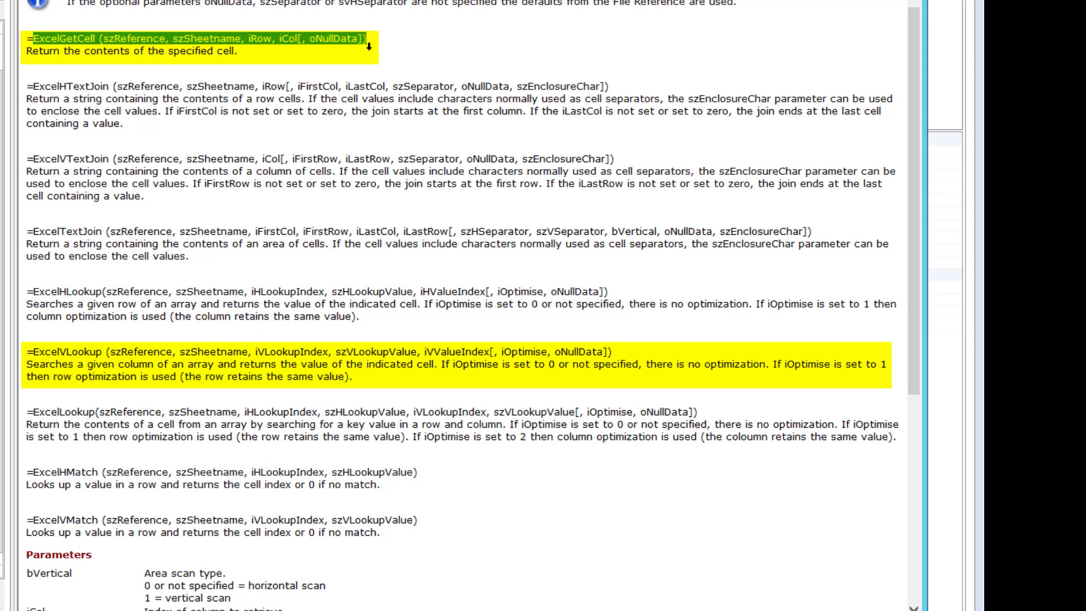
pyautogui.click(285, 145)
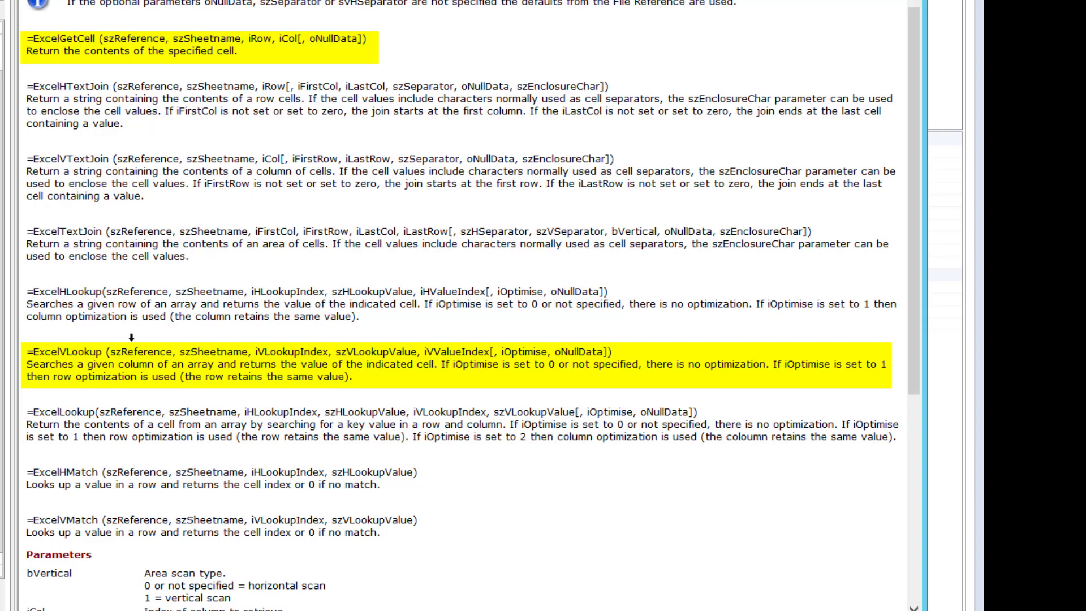
pyautogui.moveTo(37, 347); pyautogui.dragTo(102, 340)
pyautogui.click(98, 340)
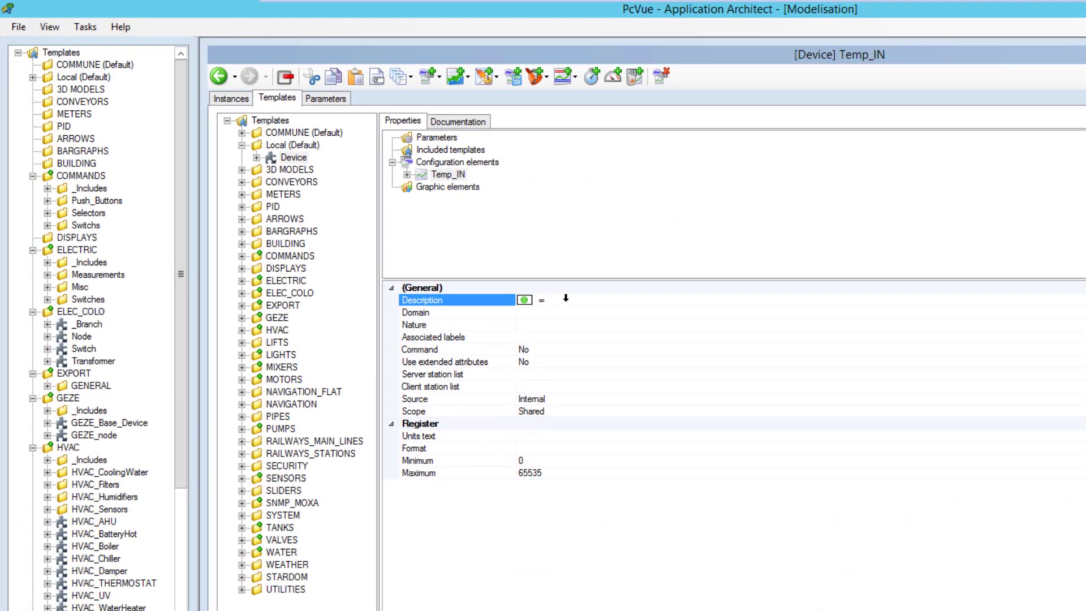
# Paste the ExcelGetCell signature into Description, remove oNullData and set szReference to "MyExcelFile".
pyautogui.hotkey('ctrl', 'v')
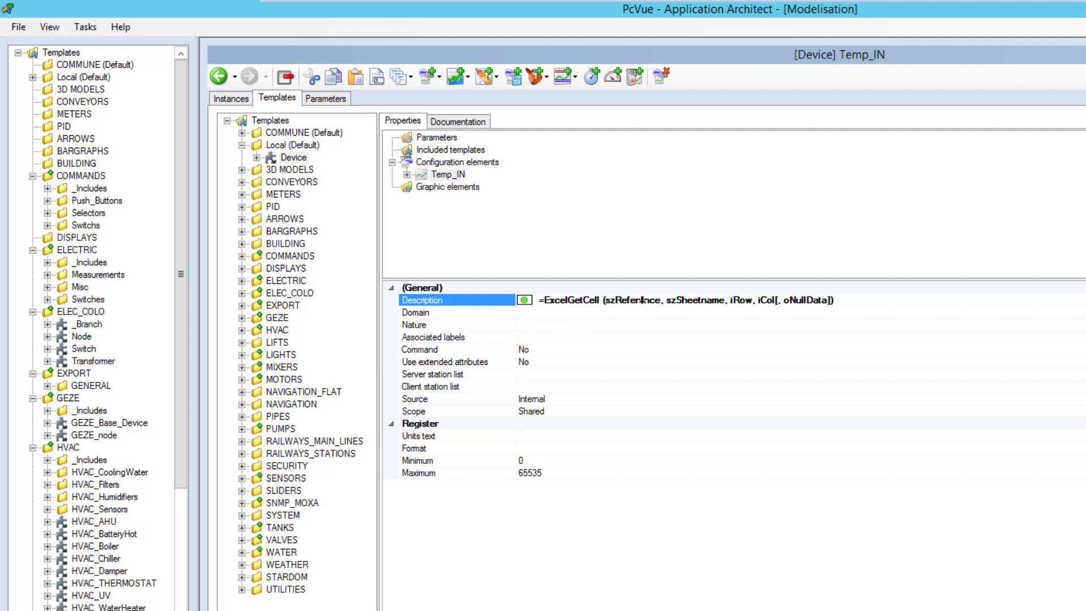
pyautogui.click(775, 303)
pyautogui.moveTo(774, 300); pyautogui.dragTo(830, 299)
pyautogui.press('Delete')
pyautogui.click(640, 300)
pyautogui.moveTo(605, 300); pyautogui.dragTo(660, 300)
pyautogui.write('"')
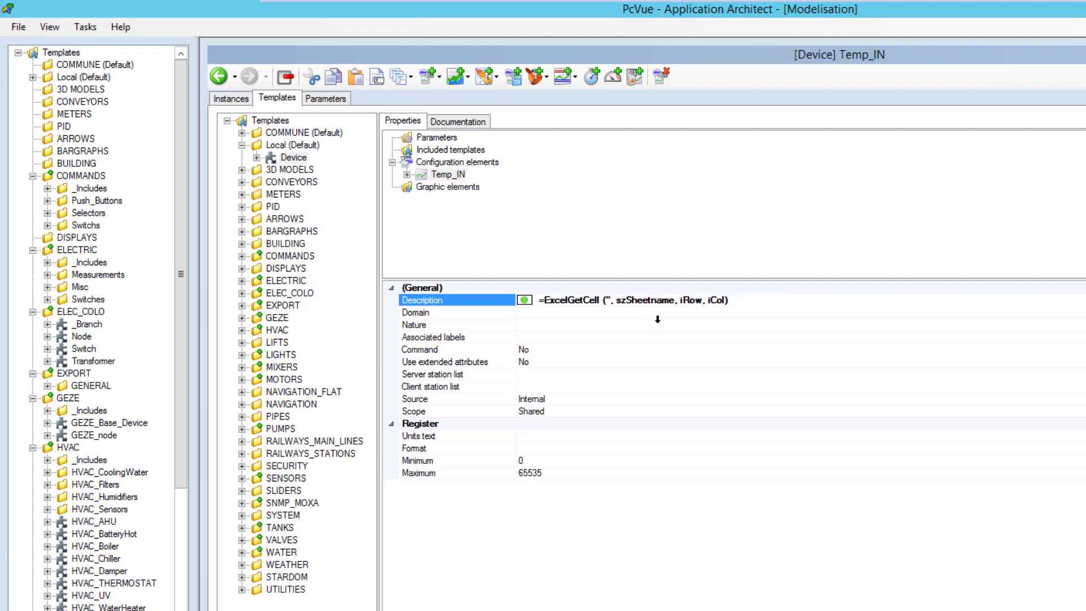
pyautogui.write('My')
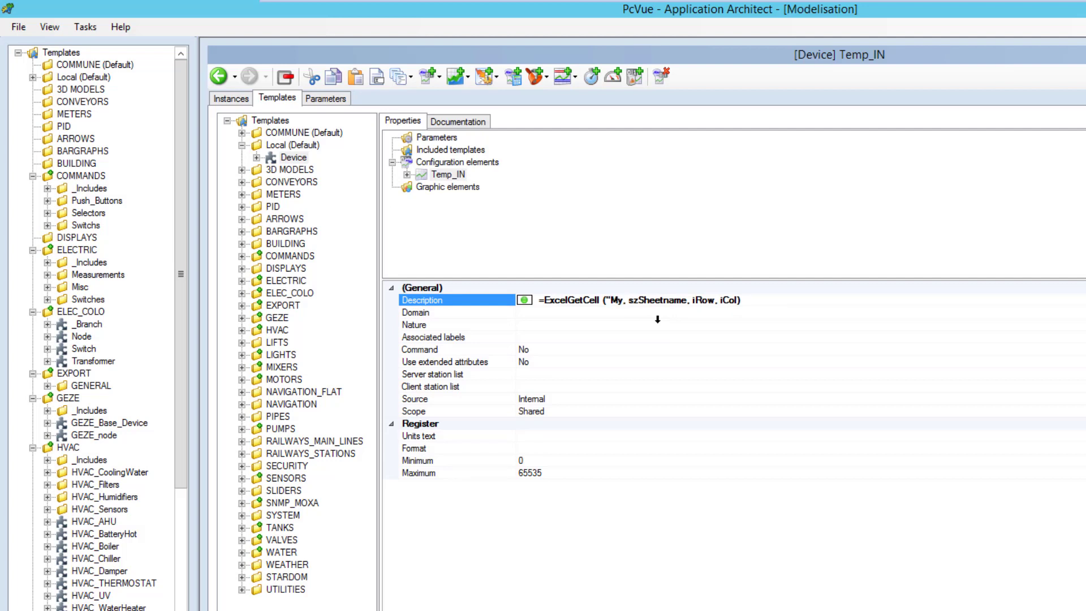
pyautogui.write('ExcelFile')
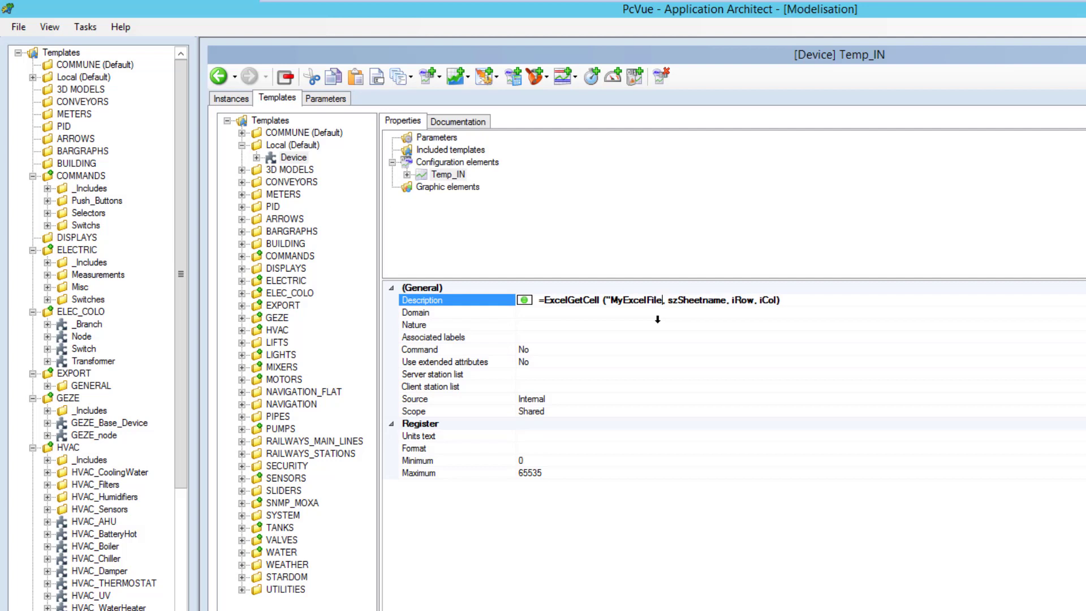
pyautogui.write('"')
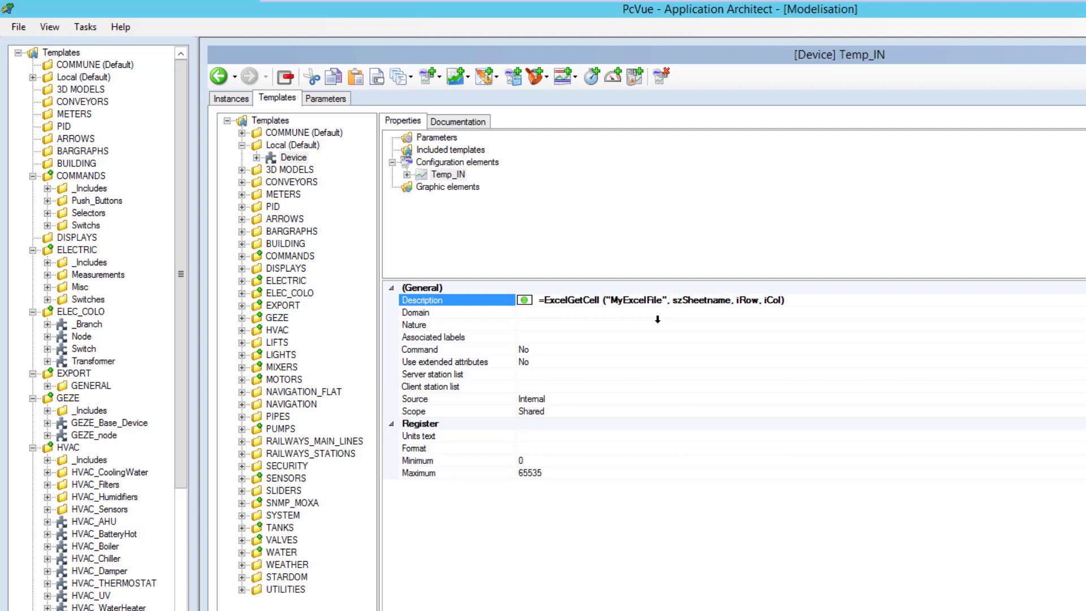
pyautogui.hotkey('shift', 'Right')
pyautogui.hotkey('shift', 'Right')
pyautogui.hotkey('shift', 'Right')
pyautogui.hotkey('shift', 'Right')
pyautogui.hotkey('shift', 'Right')
pyautogui.hotkey('shift', 'Right')
pyautogui.hotkey('shift', 'Right')
pyautogui.hotkey('shift', 'Right')
pyautogui.hotkey('shift', 'Right')
pyautogui.hotkey('shift', 'Right')
pyautogui.hotkey('shift', 'Right')
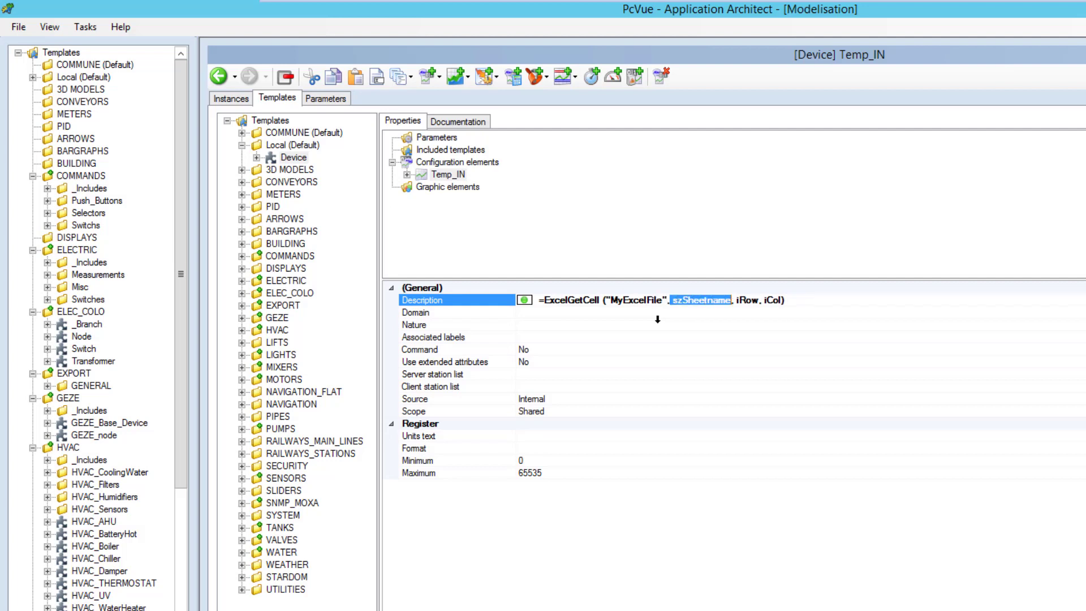
pyautogui.write('""')
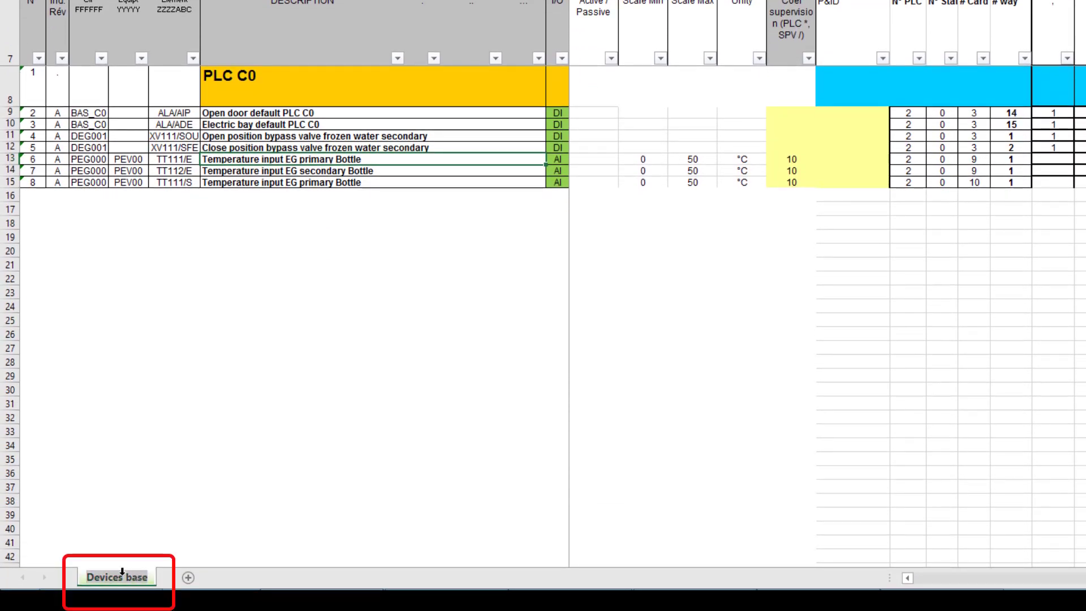
# Set the expression's sheet name argument to "Devices base".
pyautogui.moveTo(941, 586)
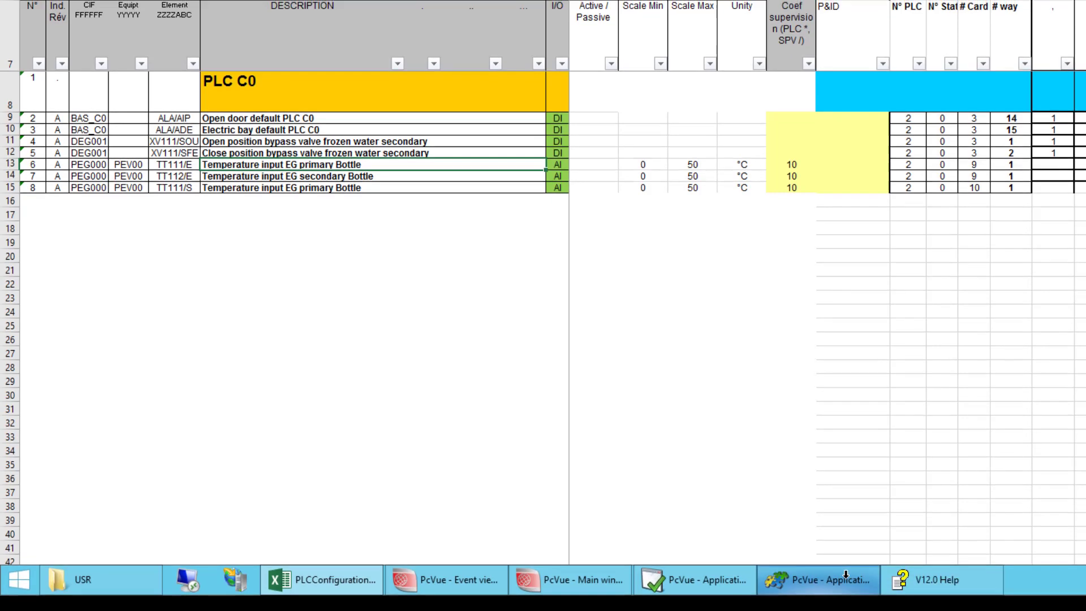
pyautogui.click(845, 583)
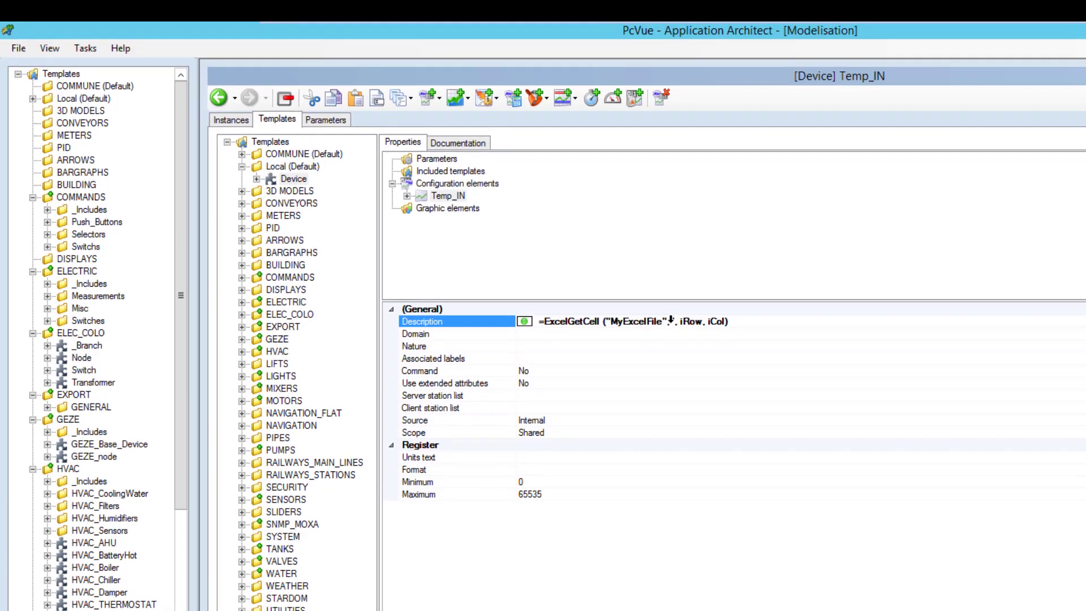
pyautogui.moveTo(671, 320); pyautogui.dragTo(676, 320)
pyautogui.write('Devices base"')
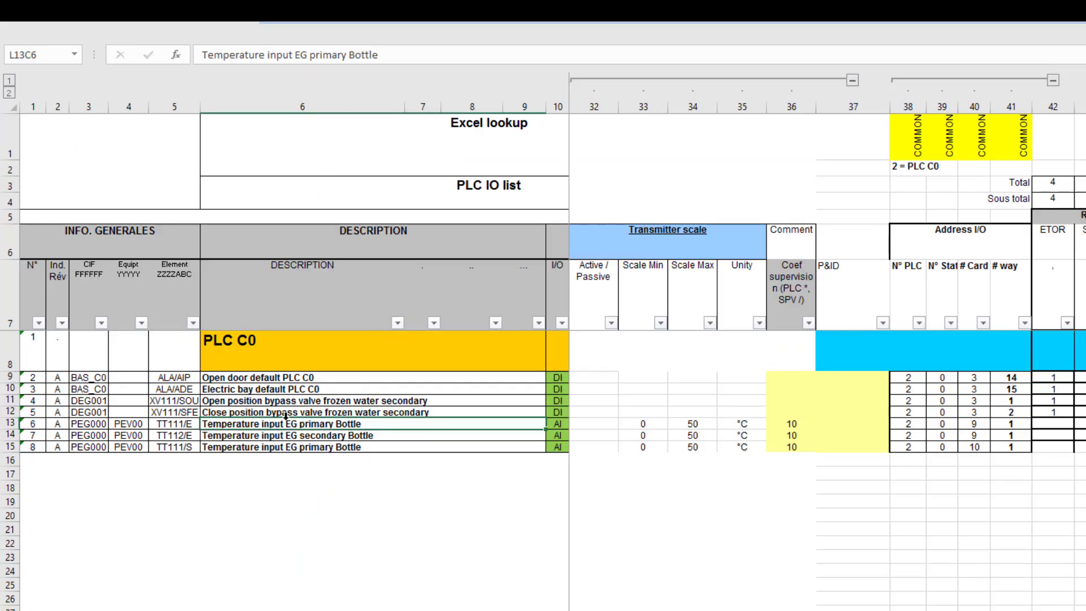
# Check cell L13C6 in Excel, then set the expression's row to 13 and column to 6.
pyautogui.click(264, 421)
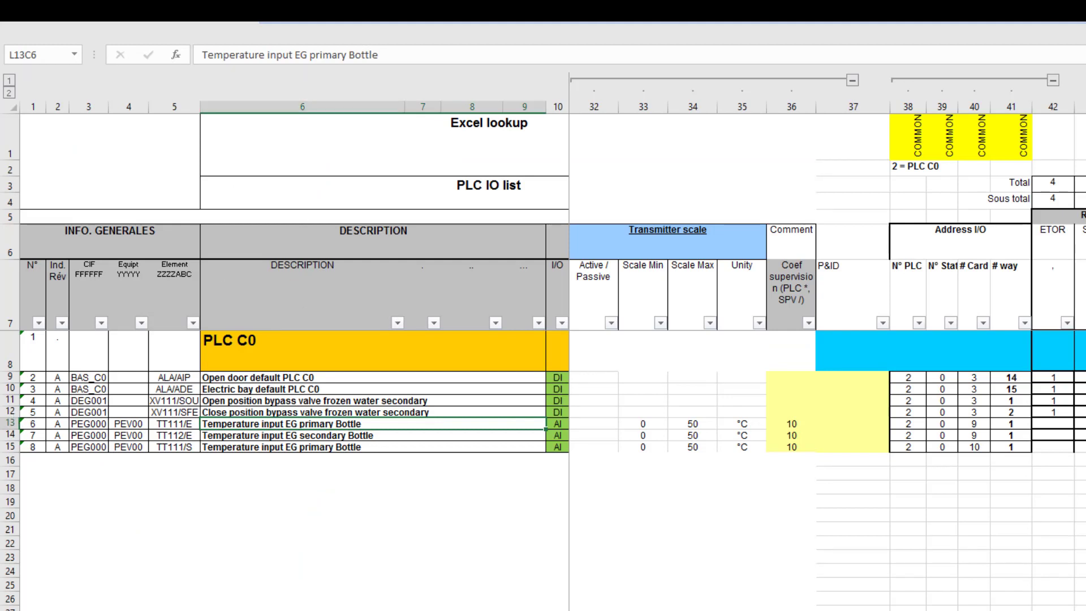
pyautogui.hotkey('alt', 'Tab')
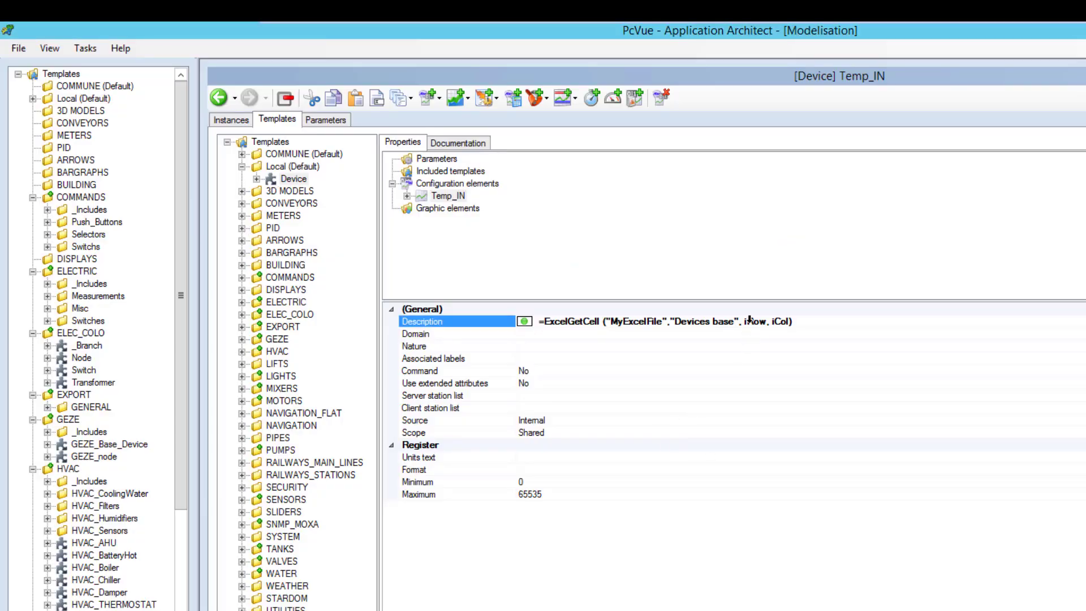
pyautogui.moveTo(741, 322); pyautogui.dragTo(766, 321)
pyautogui.write('13')
pyautogui.press('Delete')
pyautogui.press('Delete')
pyautogui.press('Delete')
pyautogui.press('Delete')
pyautogui.write('6')
pyautogui.click(782, 367)
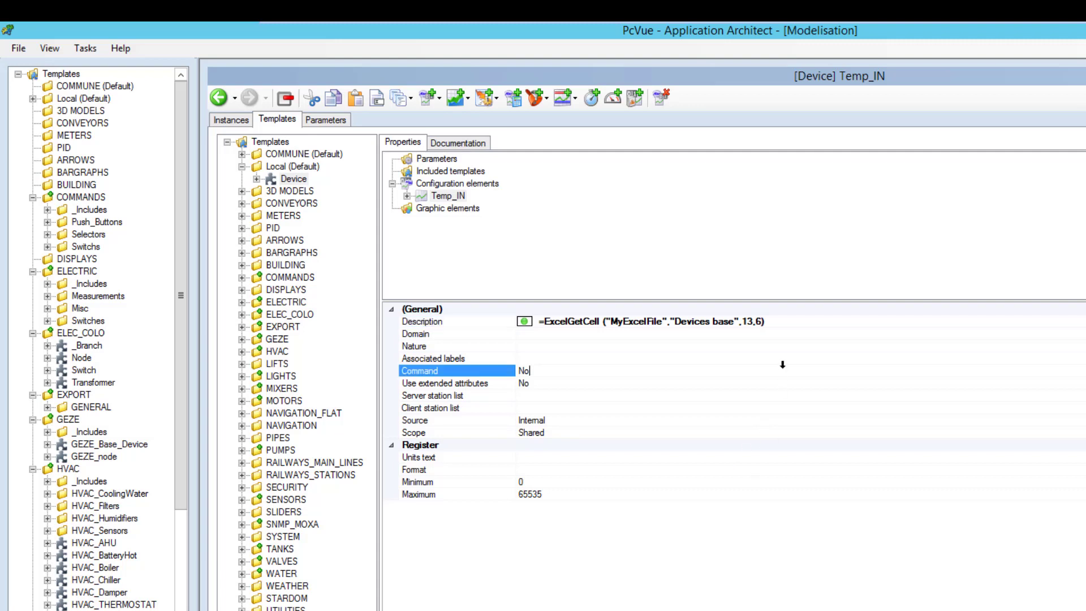
# Instantiate the Device template as Temp_Device under Excel_Tuto and view its resolved Temp_IN description.
pyautogui.click(239, 117)
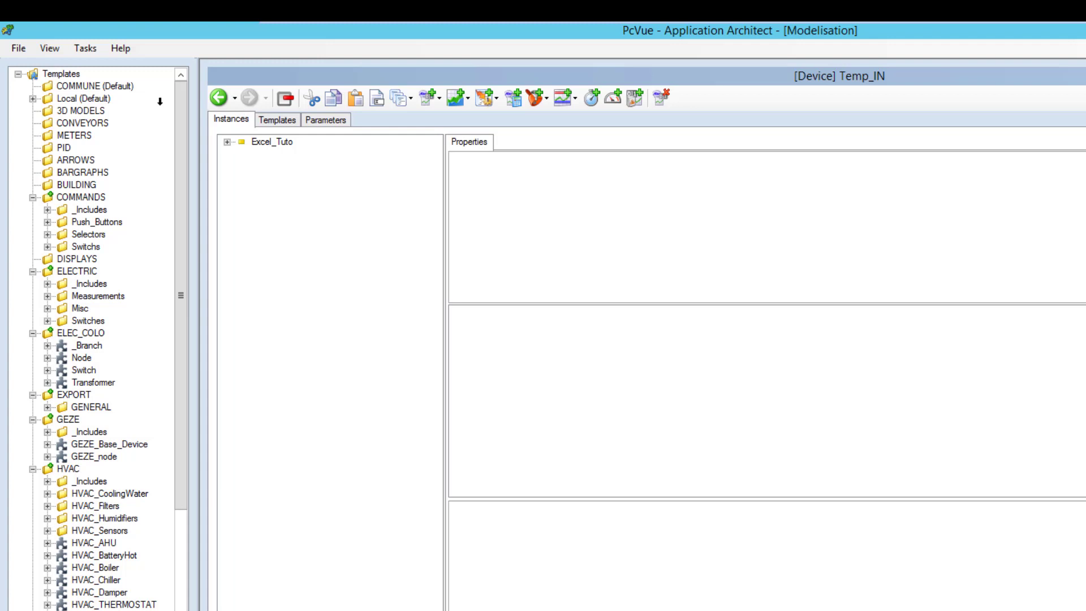
pyautogui.click(32, 98)
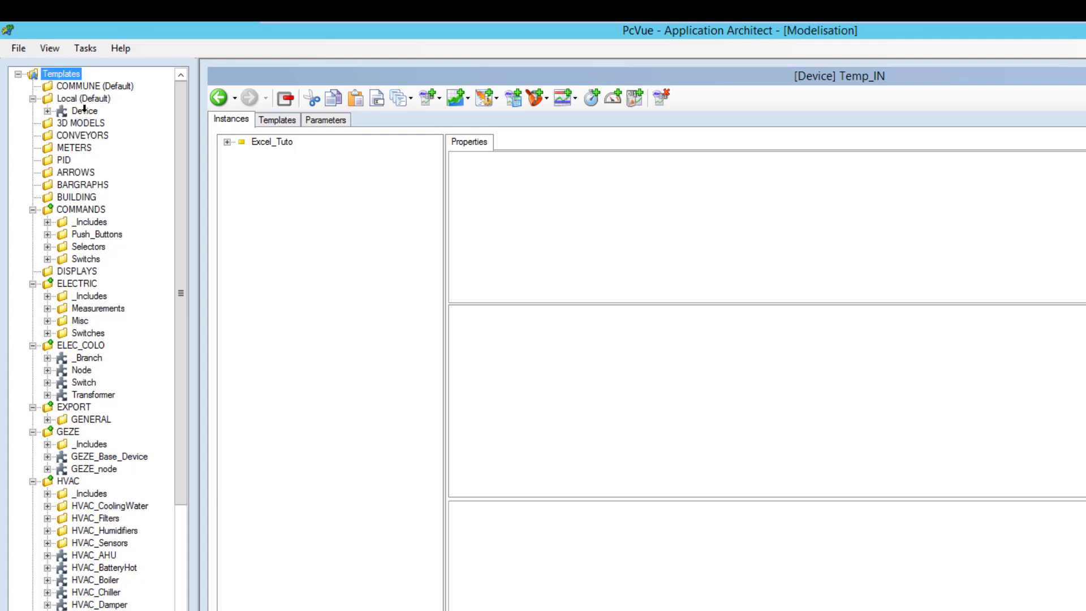
pyautogui.moveTo(85, 111); pyautogui.dragTo(177, 118)
pyautogui.moveTo(260, 135); pyautogui.dragTo(264, 142)
pyautogui.write('Temp')
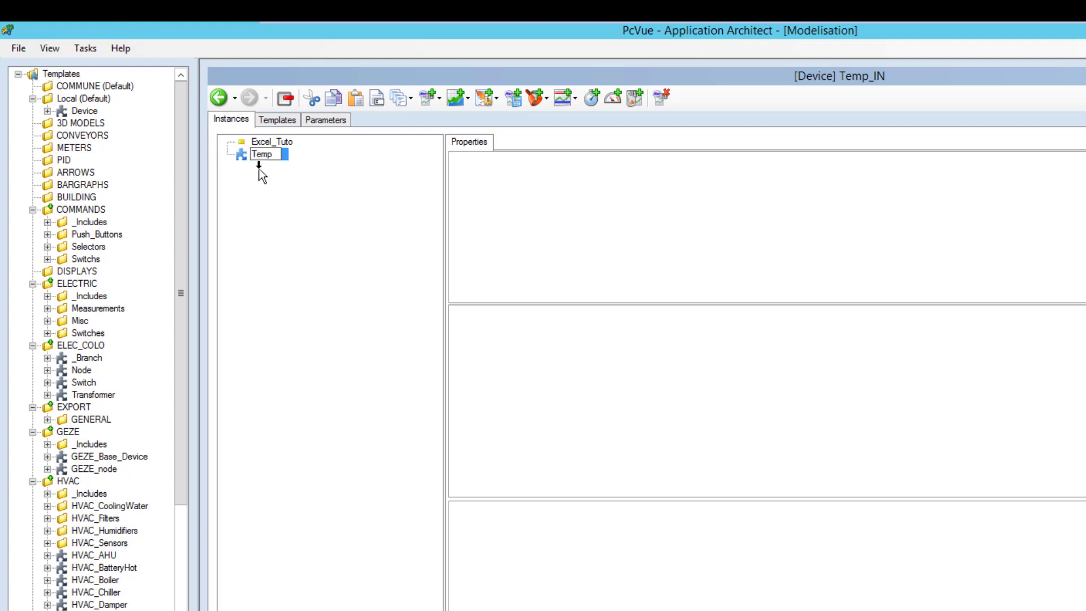
pyautogui.write('_Device')
pyautogui.press('Return')
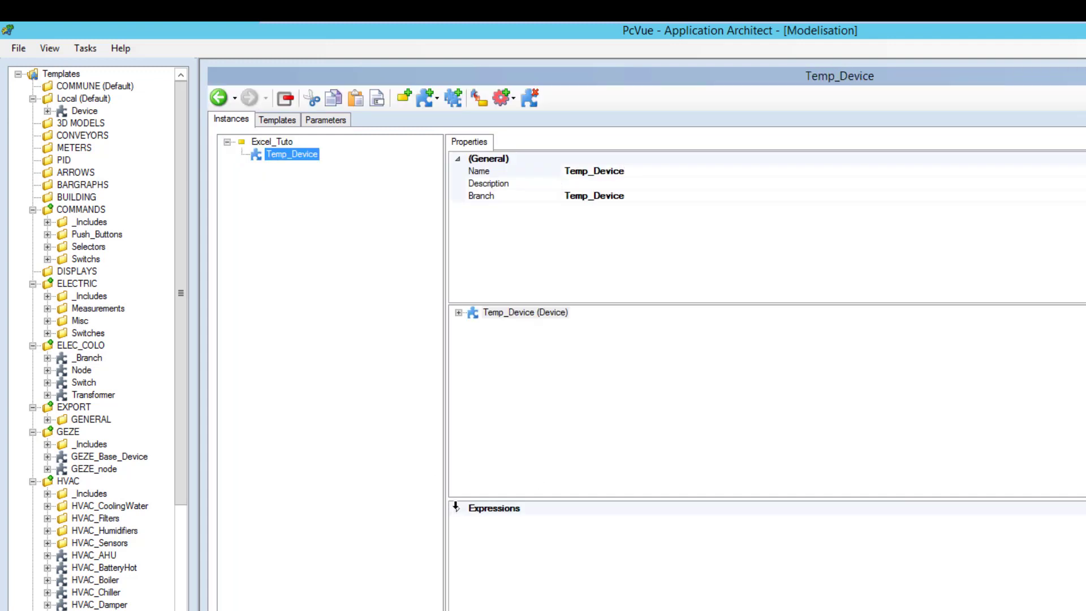
pyautogui.click(456, 507)
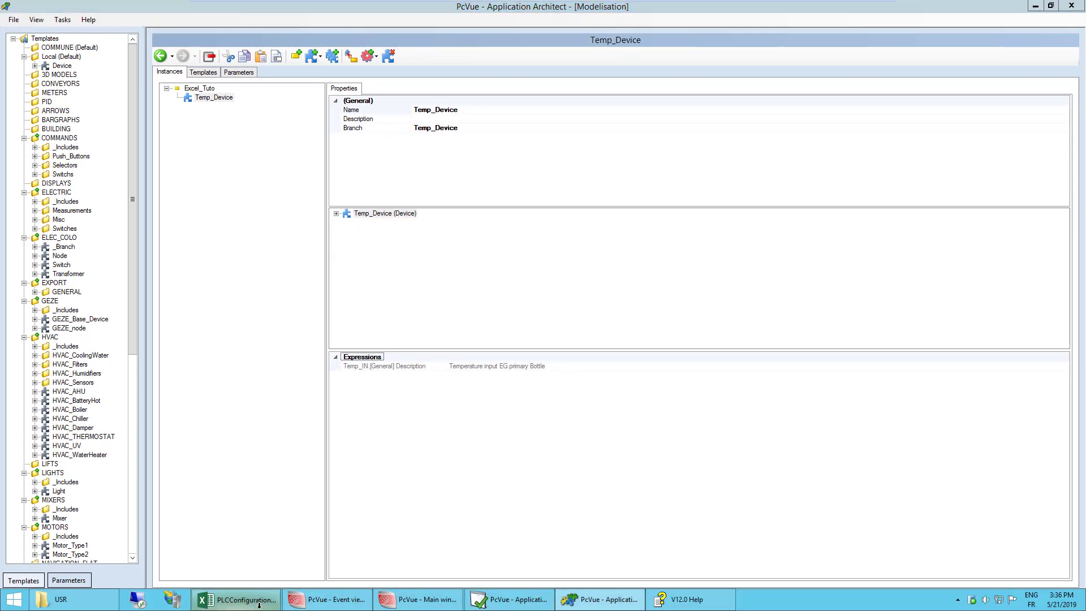
pyautogui.click(259, 604)
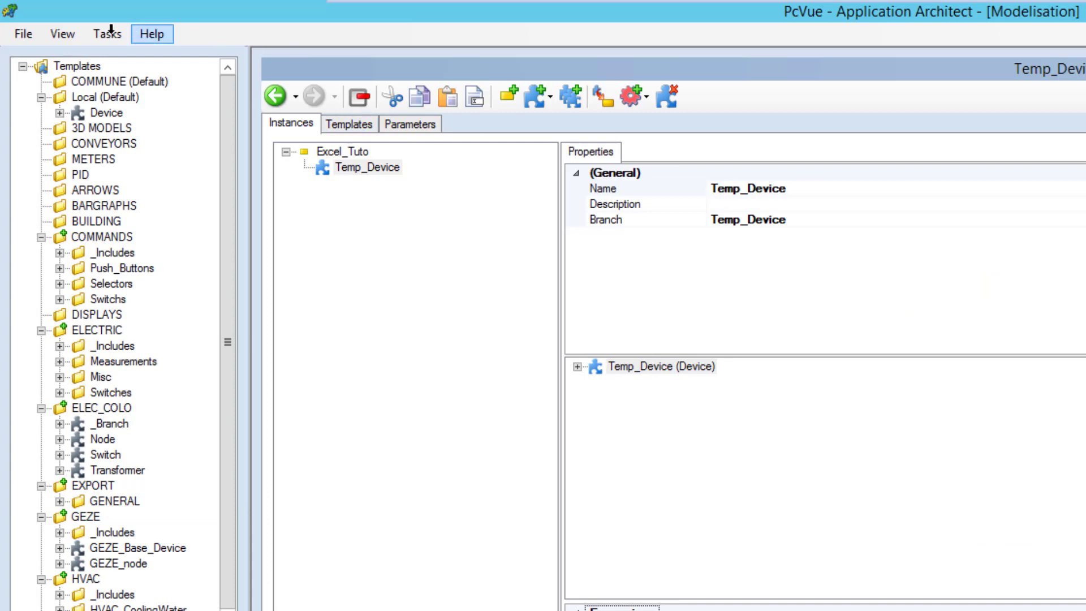
# Generate the configuration, continuing past the options and the mimics warning, then close the report.
pyautogui.click(108, 31)
pyautogui.click(119, 80)
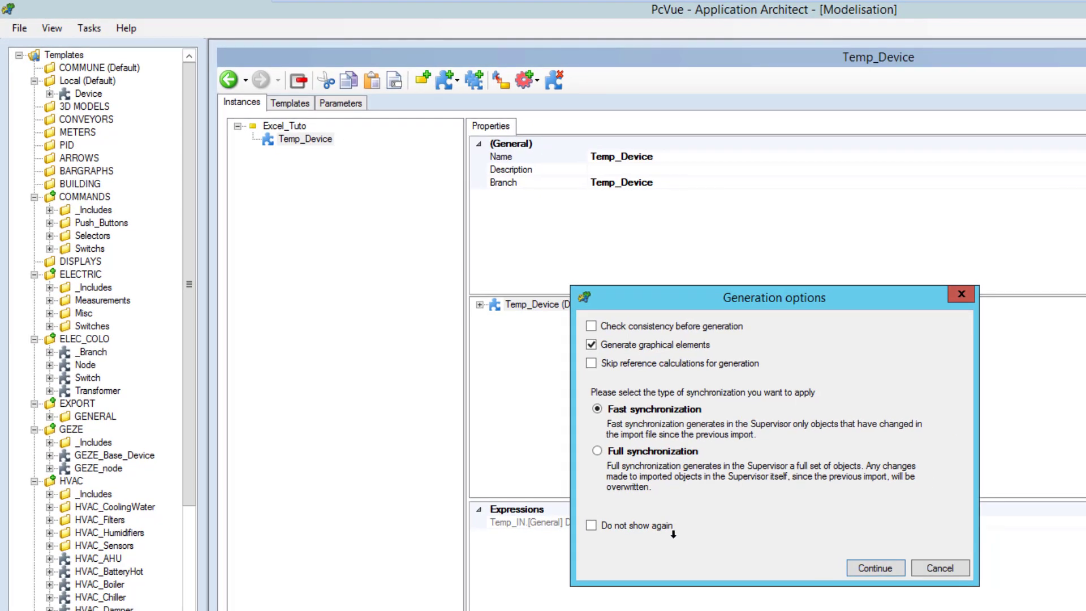
pyautogui.click(882, 566)
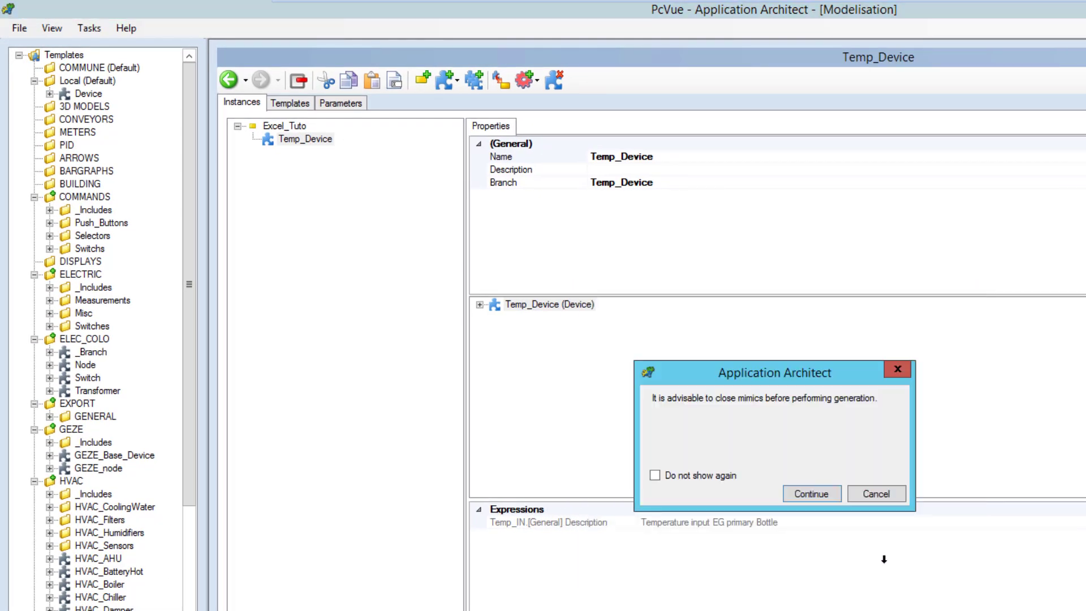
pyautogui.click(830, 490)
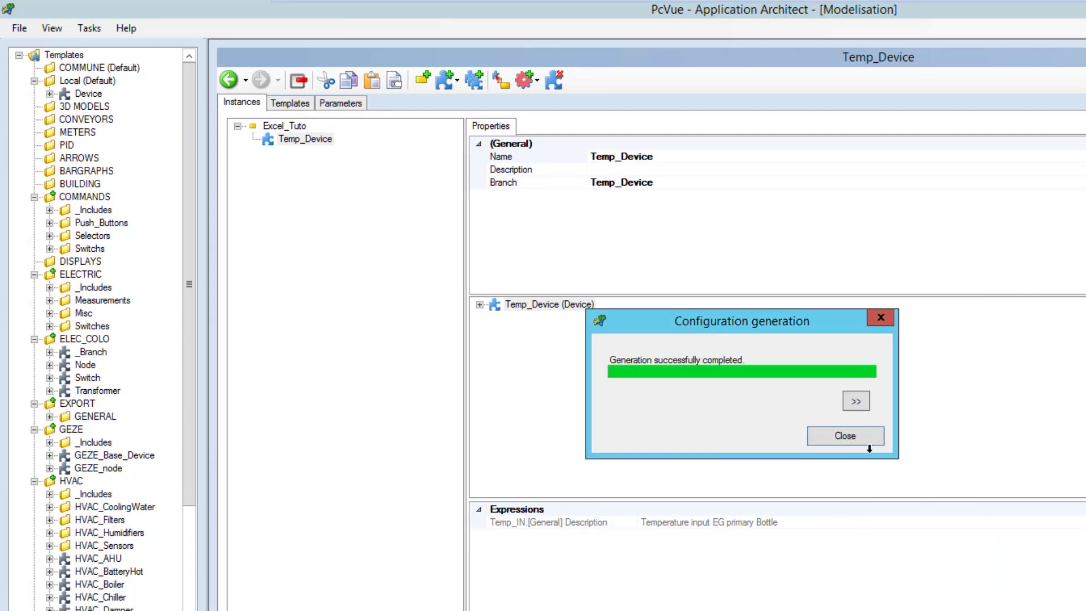
pyautogui.click(860, 429)
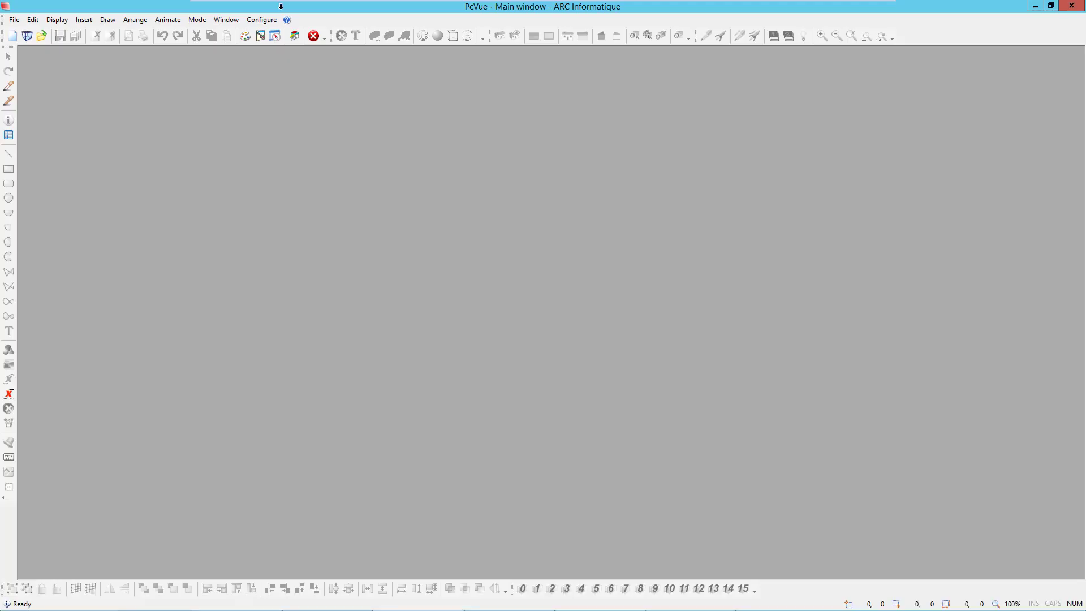
# In Application Explorer, expand Variables > Temp_Device and select Temp_IN ('Temperature input EG primary Bottle').
pyautogui.click(261, 20)
pyautogui.click(269, 45)
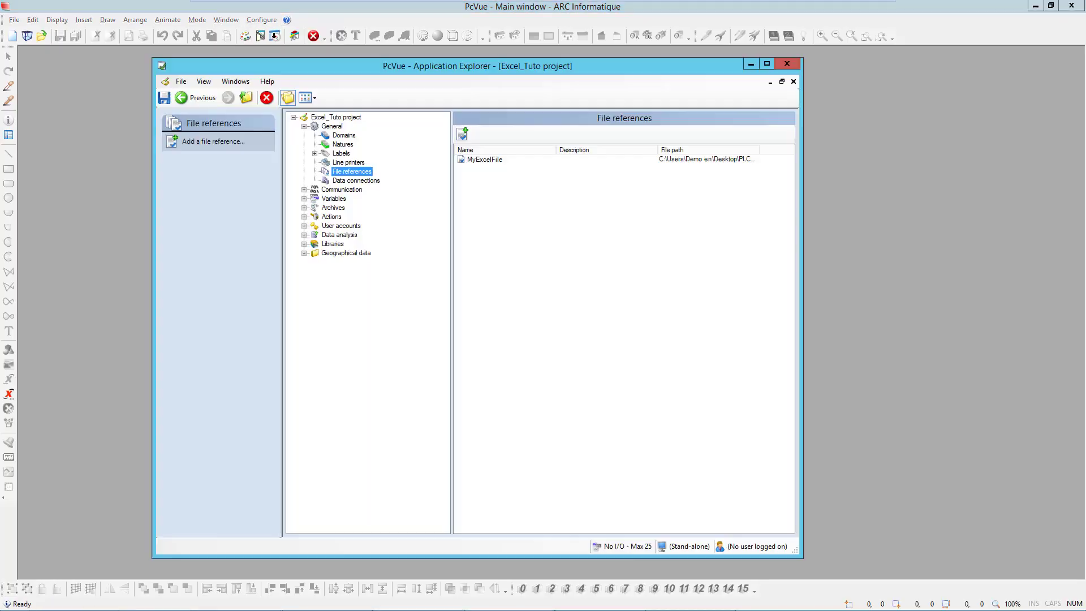
pyautogui.doubleClick(333, 199)
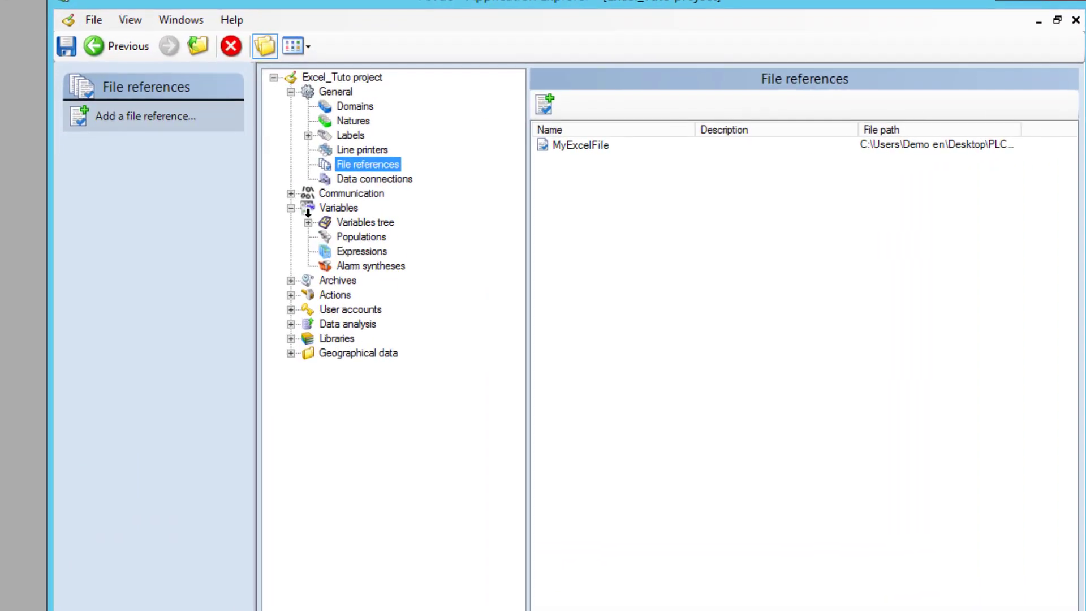
pyautogui.doubleClick(336, 208)
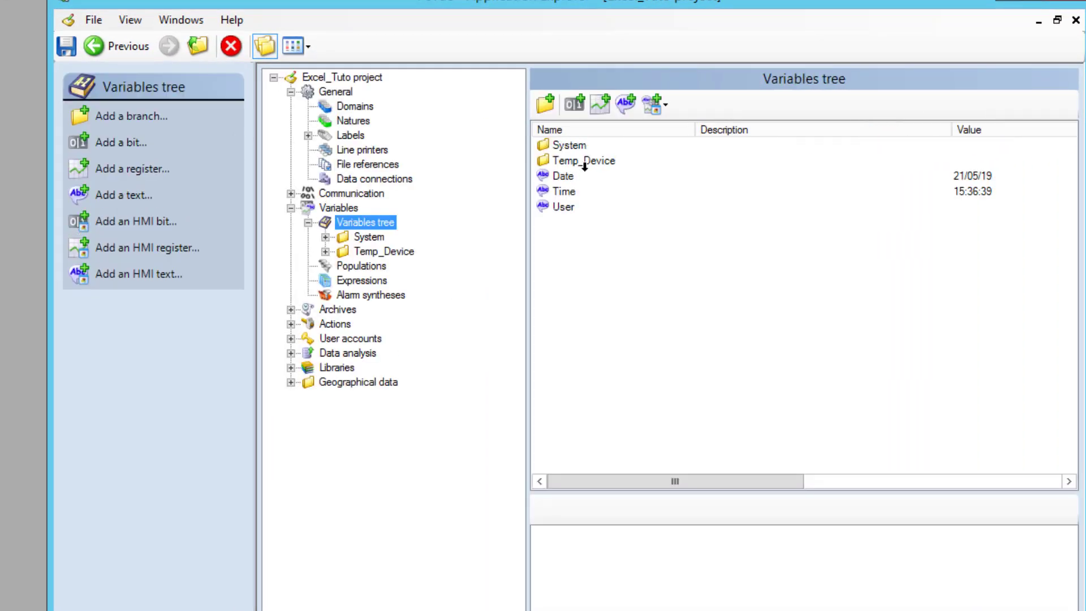
pyautogui.doubleClick(584, 161)
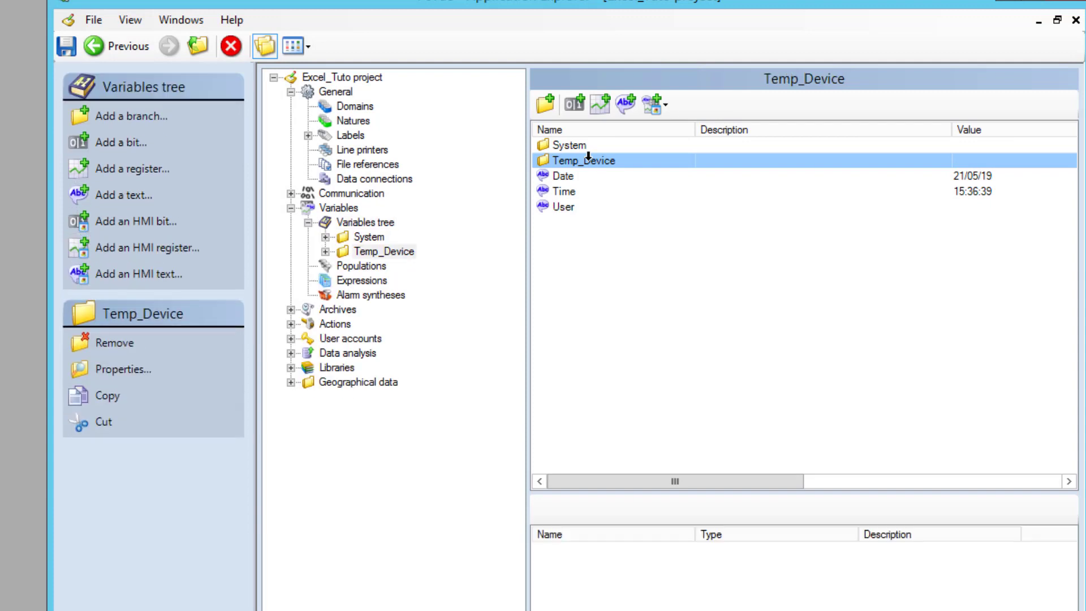
pyautogui.click(583, 146)
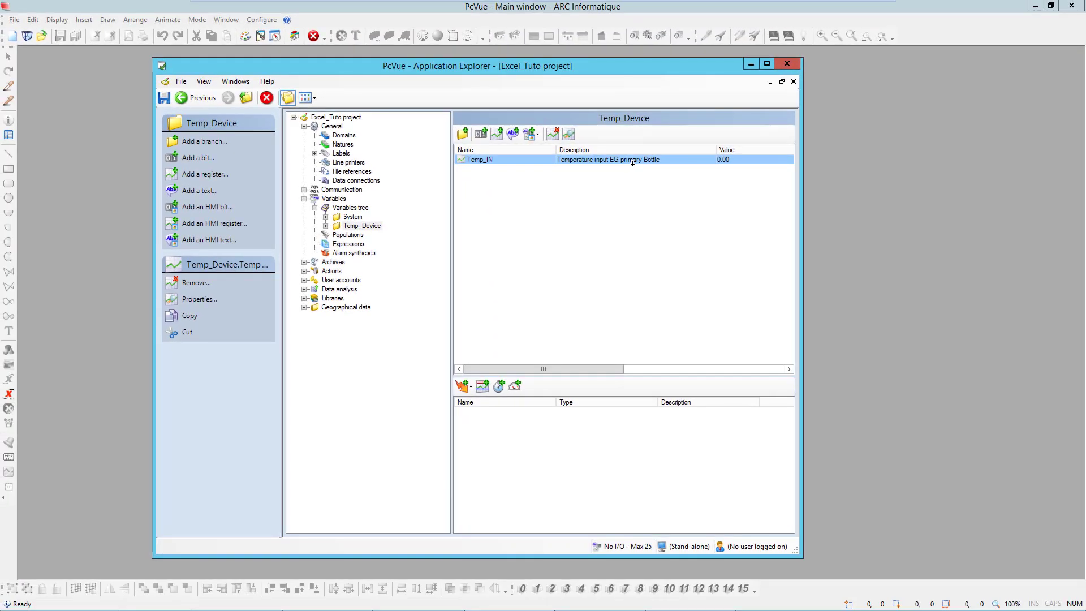
pyautogui.moveTo(679, 608)
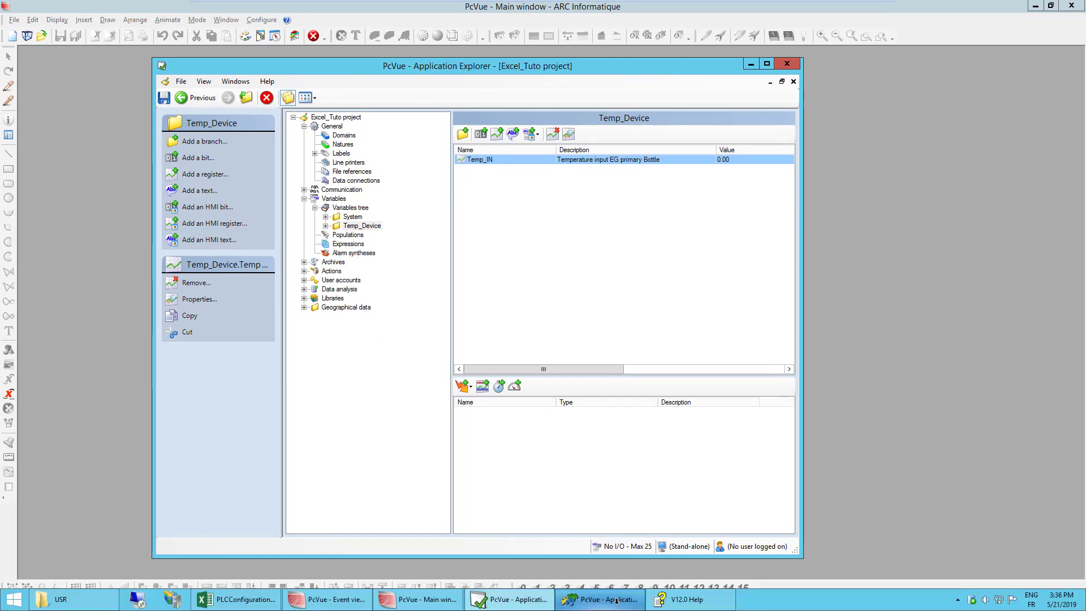
pyautogui.click(241, 599)
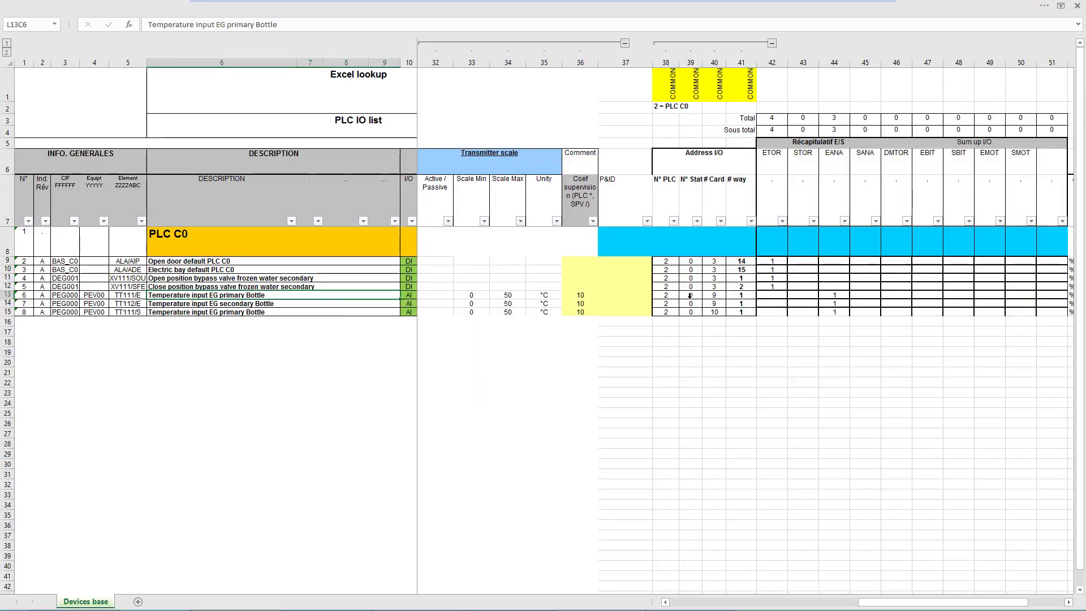
pyautogui.click(534, 295)
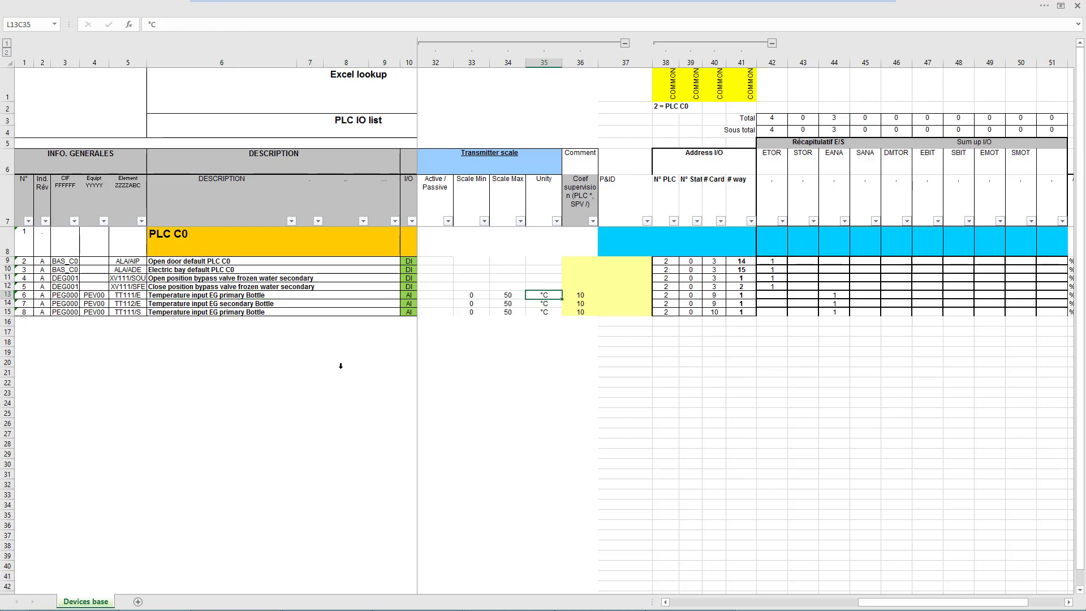
pyautogui.click(131, 294)
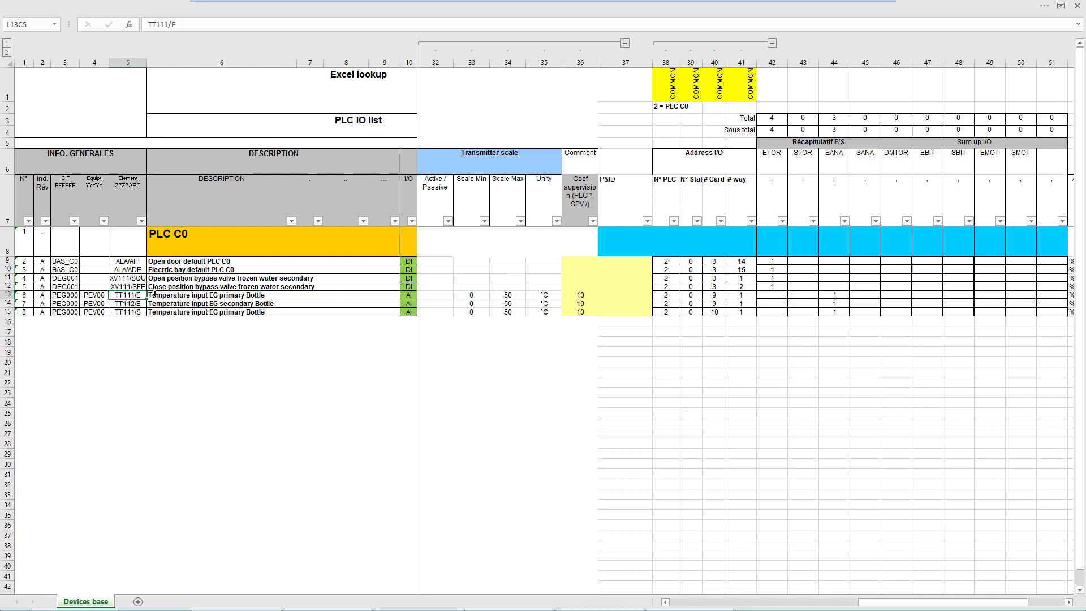
pyautogui.click(170, 293)
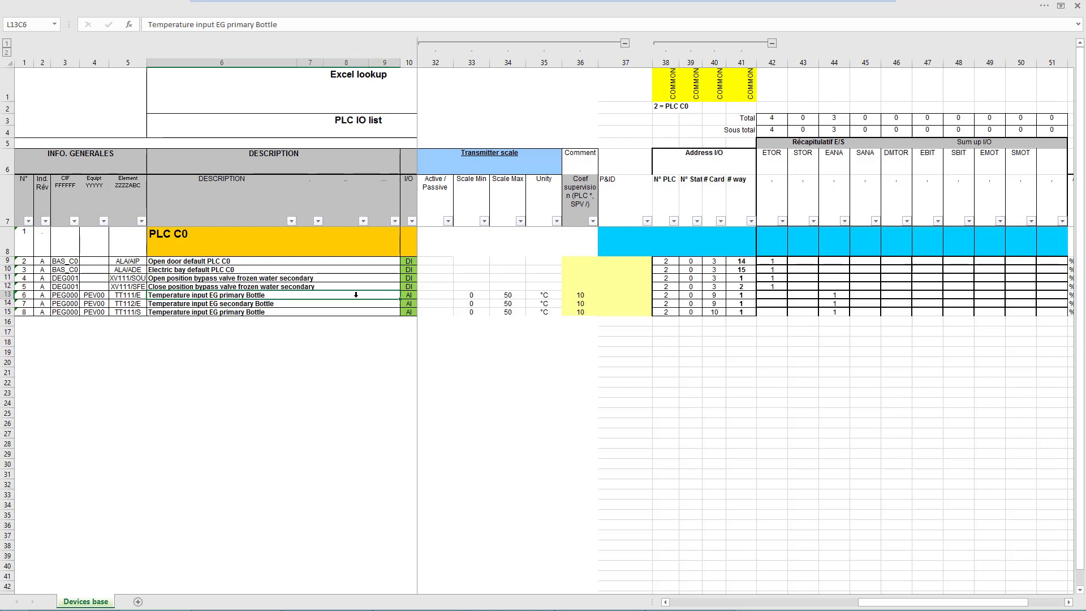
pyautogui.click(545, 293)
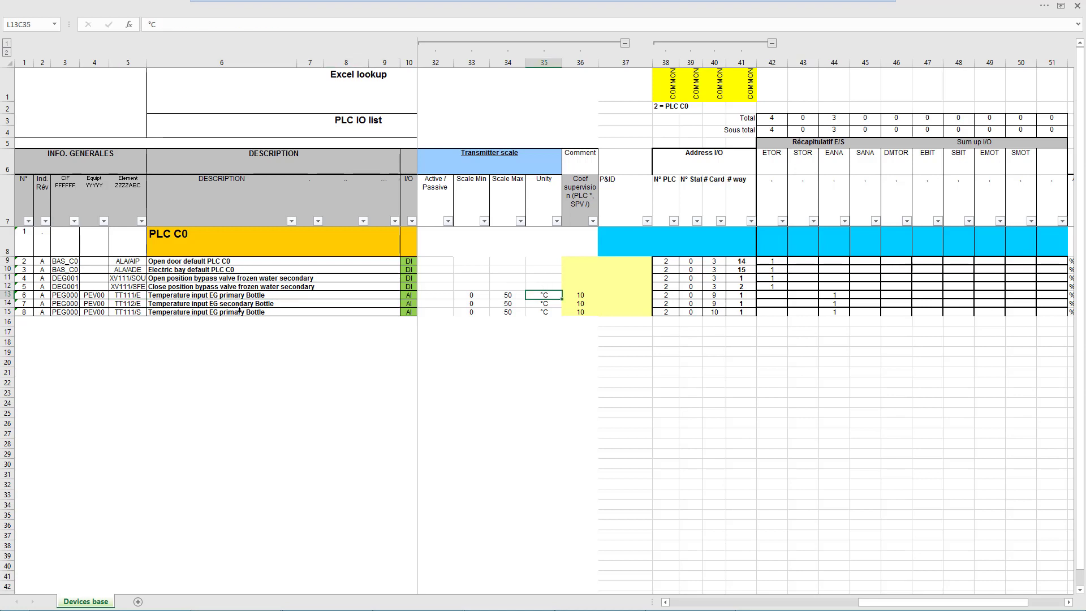
pyautogui.click(137, 296)
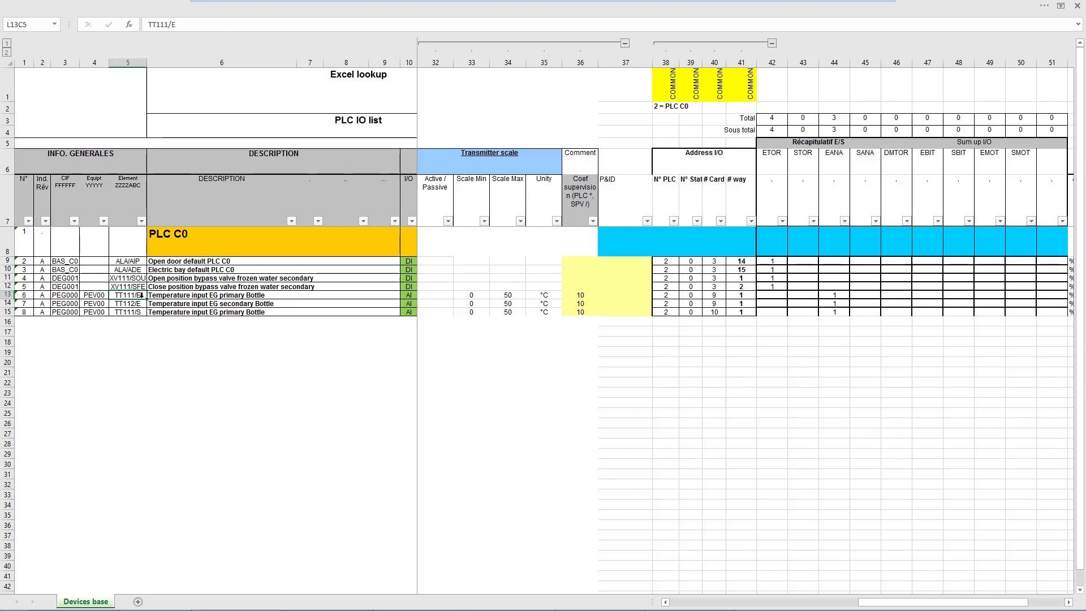
pyautogui.click(133, 304)
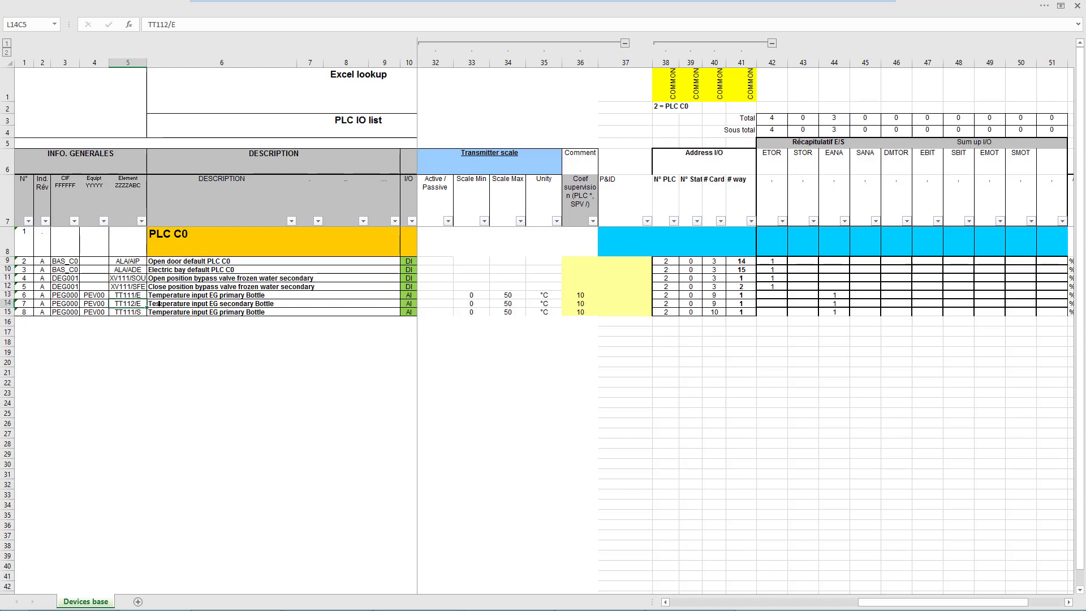
pyautogui.click(138, 293)
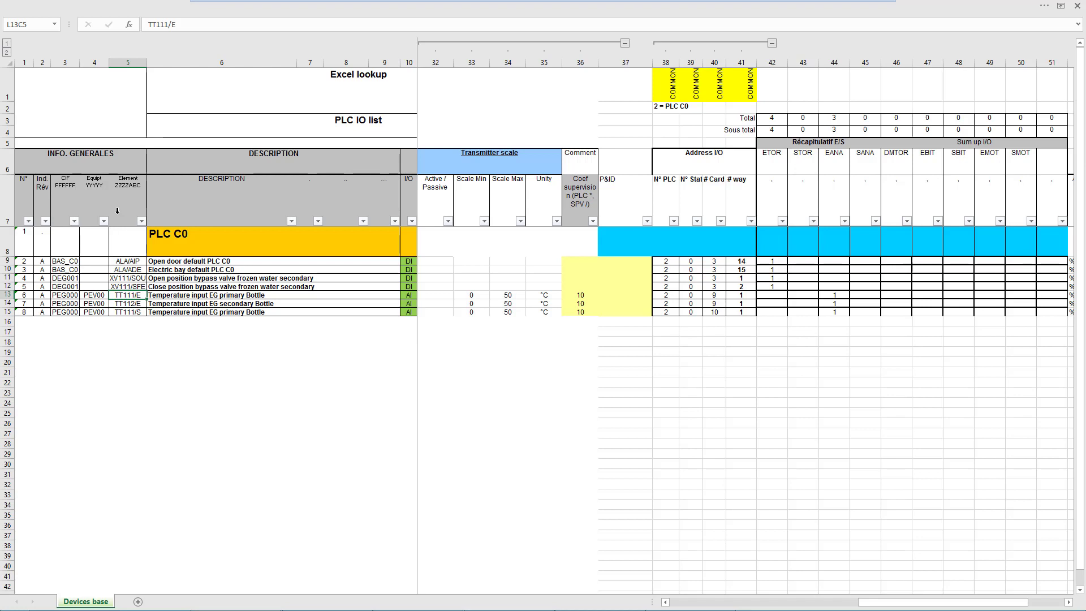
pyautogui.click(123, 287)
pyautogui.click(124, 293)
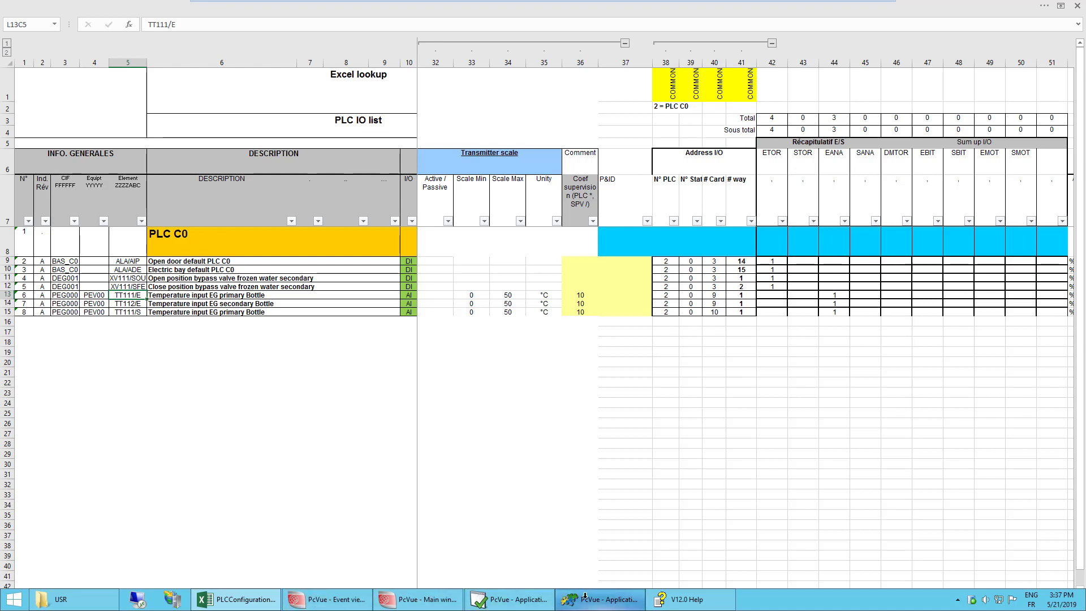
# In Application Architect, remove the Temp_Device instance from under Excel_Tuto and reopen the Device template.
pyautogui.click(599, 599)
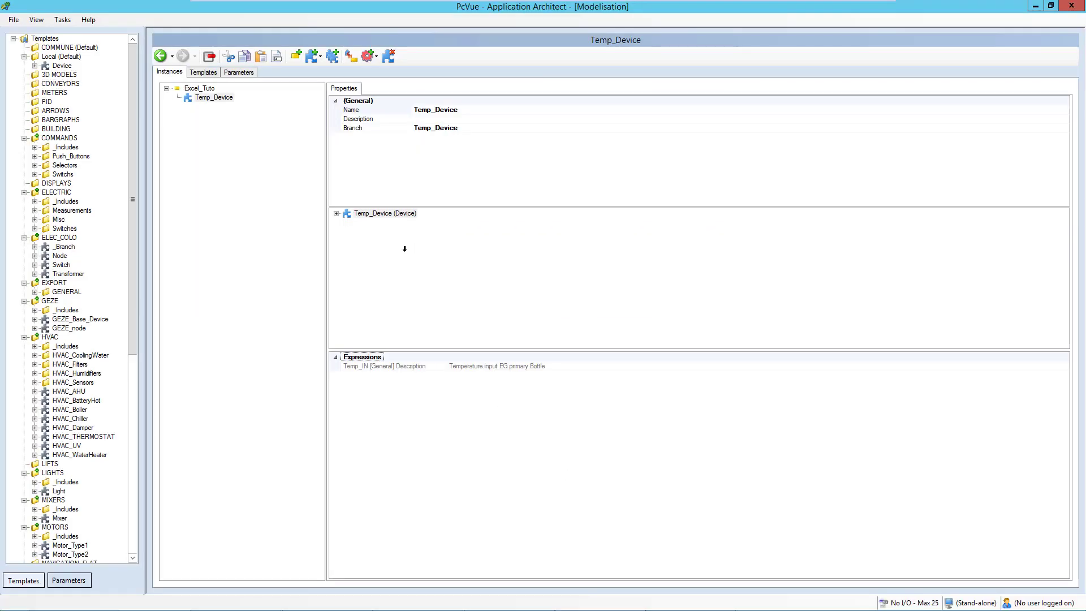
pyautogui.click(204, 97)
pyautogui.rightClick(204, 98)
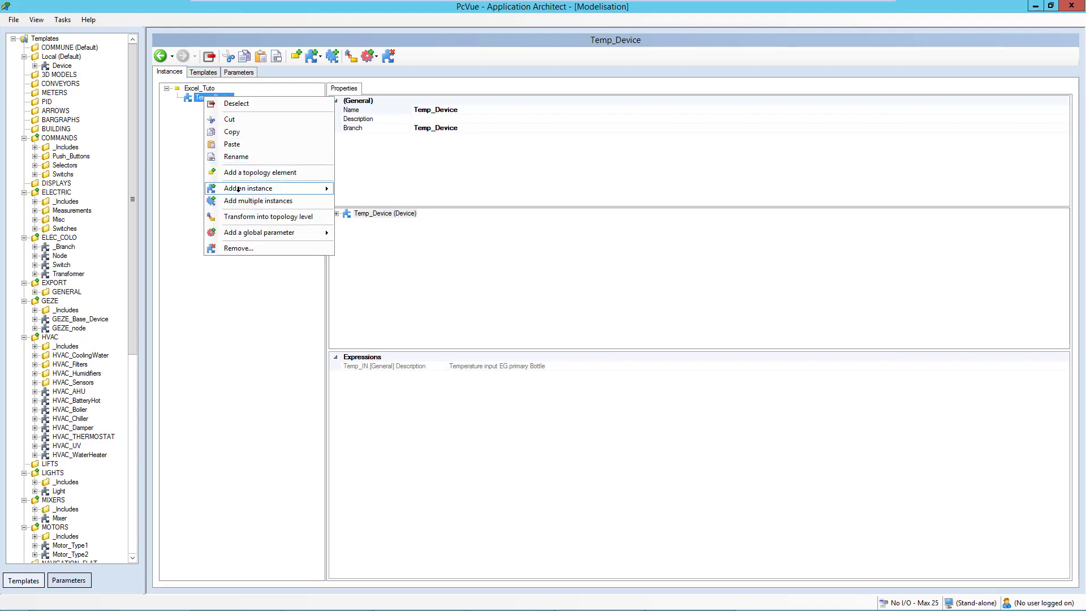
pyautogui.click(236, 247)
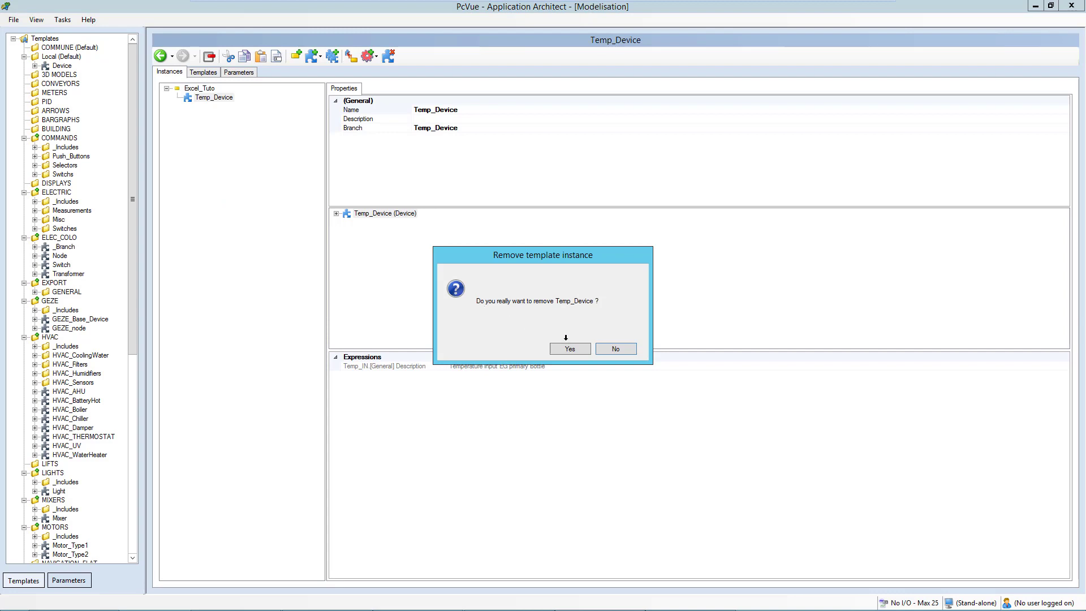
pyautogui.click(564, 347)
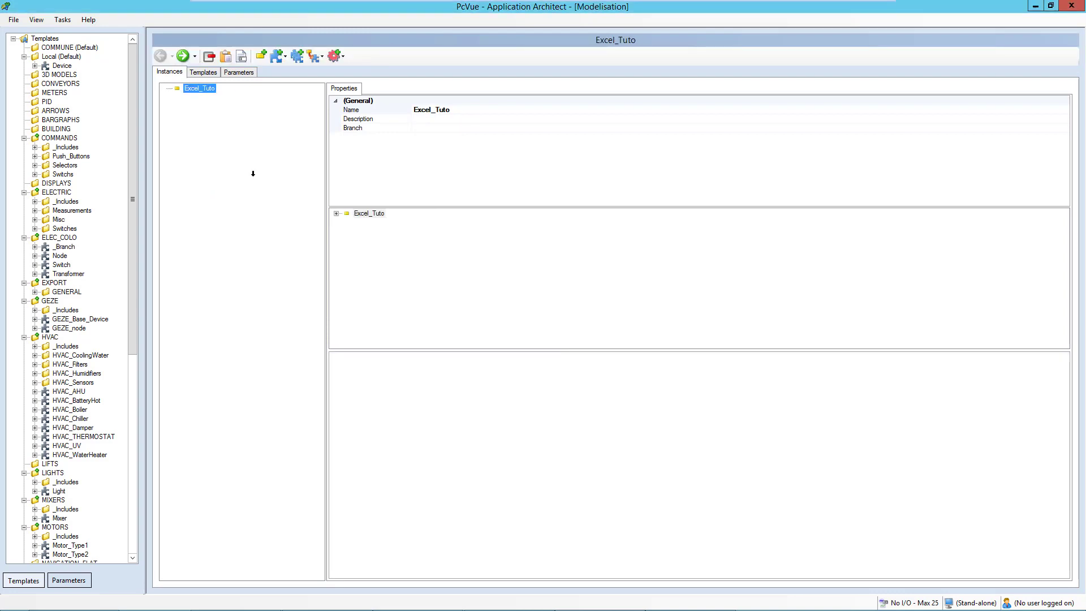
pyautogui.click(202, 72)
# Replace the ExcelGetCell Description formula with the ExcelVLookup signature from help, dropping the optional trailing parameters.
pyautogui.click(422, 219)
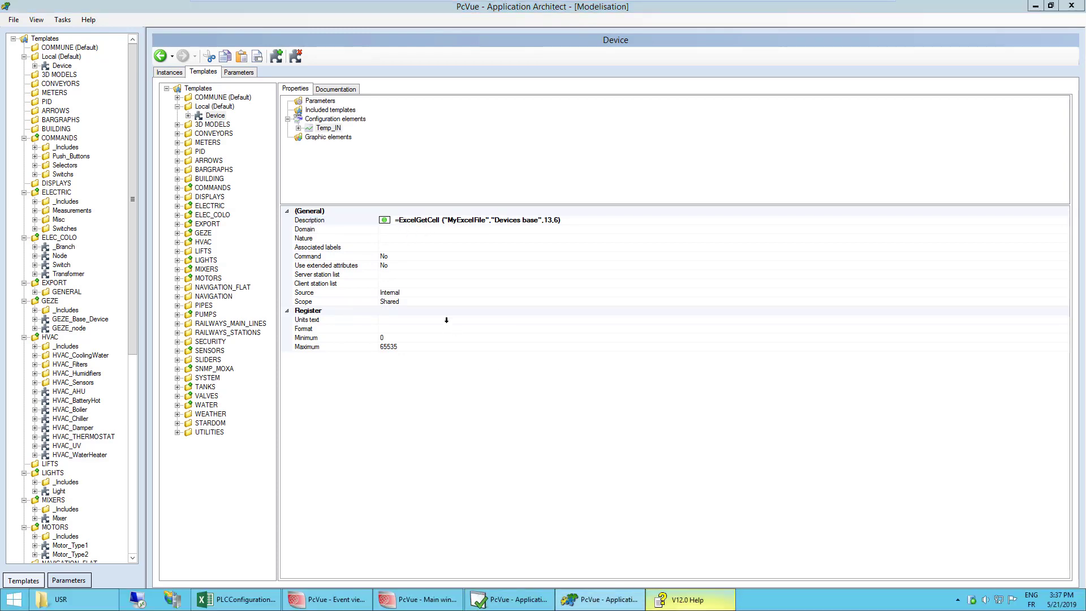
pyautogui.click(691, 599)
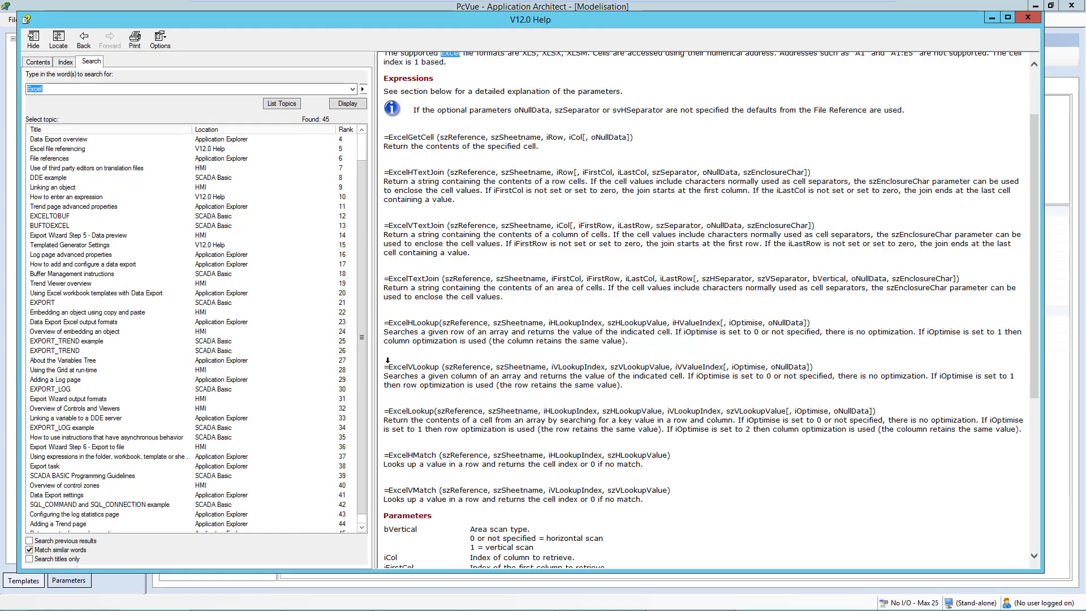
pyautogui.moveTo(395, 363)
pyautogui.mouseDown()
pyautogui.moveTo(733, 375)
pyautogui.moveTo(814, 359)
pyautogui.mouseUp()
pyautogui.hotkey('ctrl', 'c')
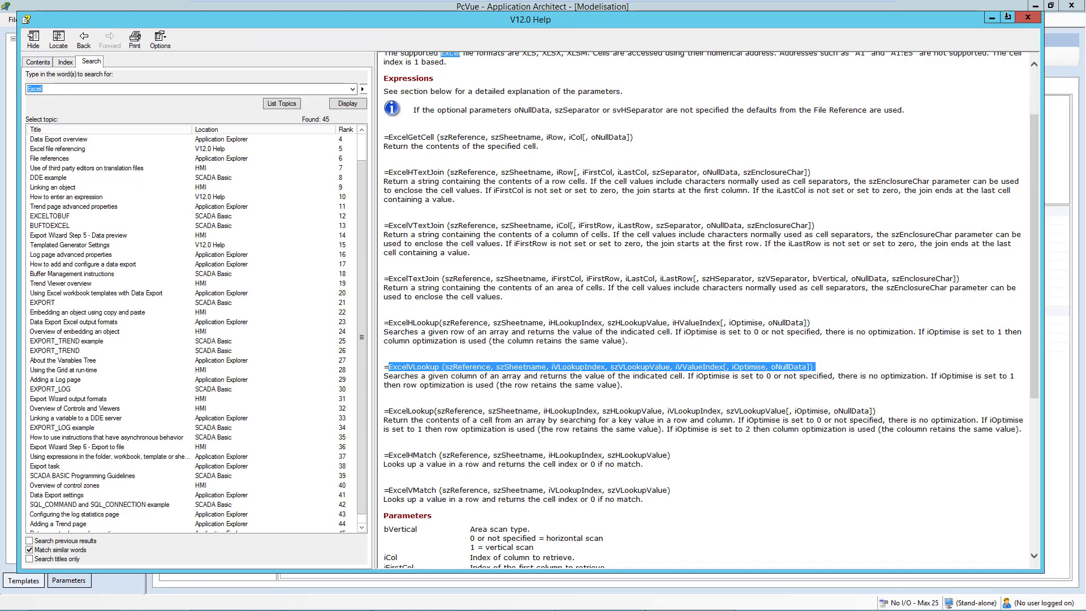
pyautogui.click(992, 18)
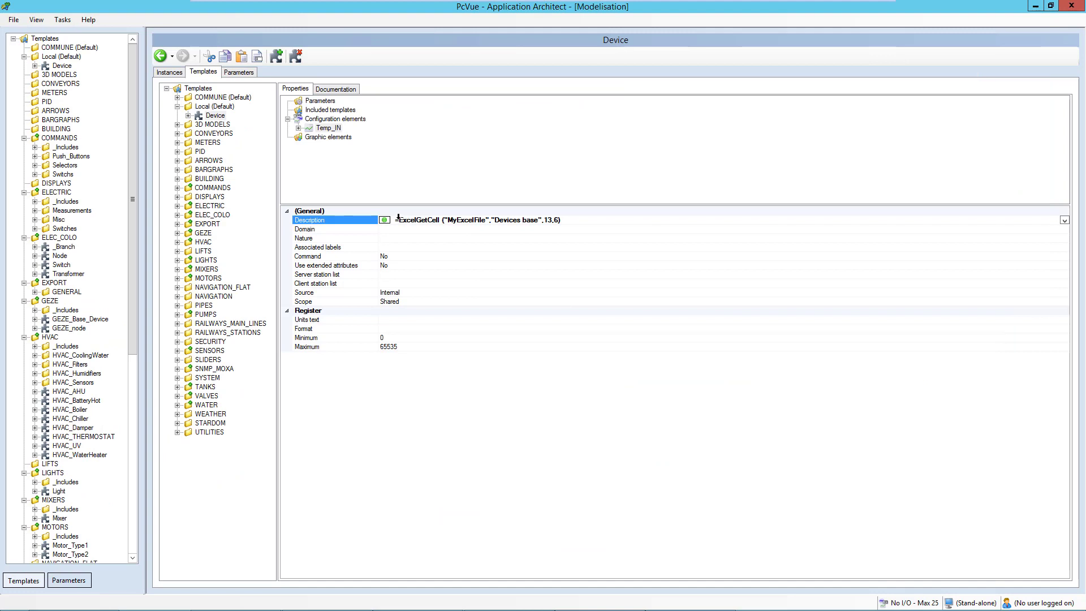
pyautogui.moveTo(398, 219); pyautogui.dragTo(577, 228)
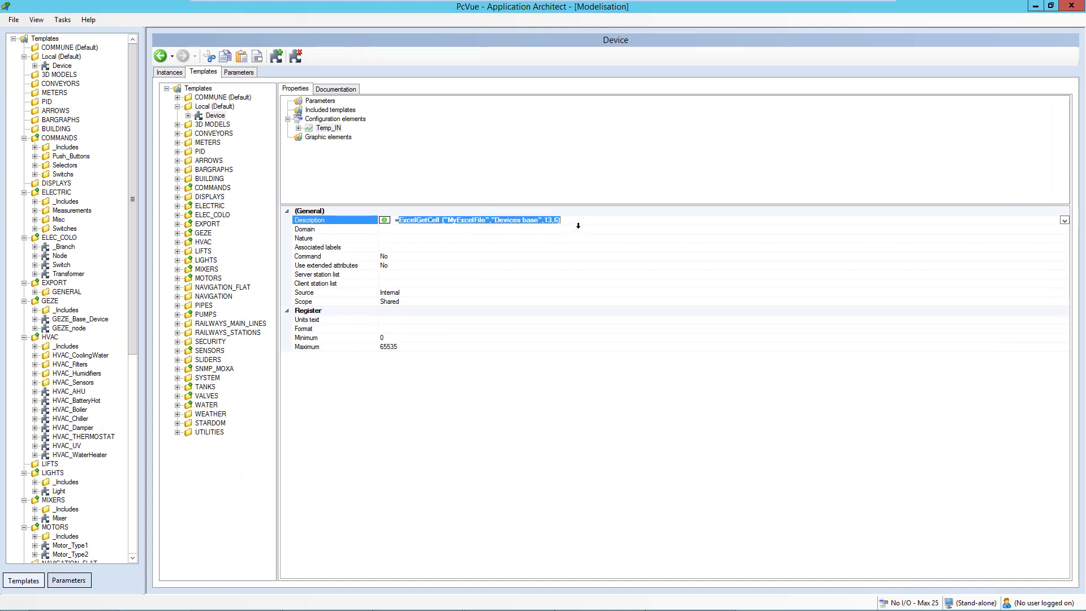
pyautogui.hotkey('ctrl', 'v')
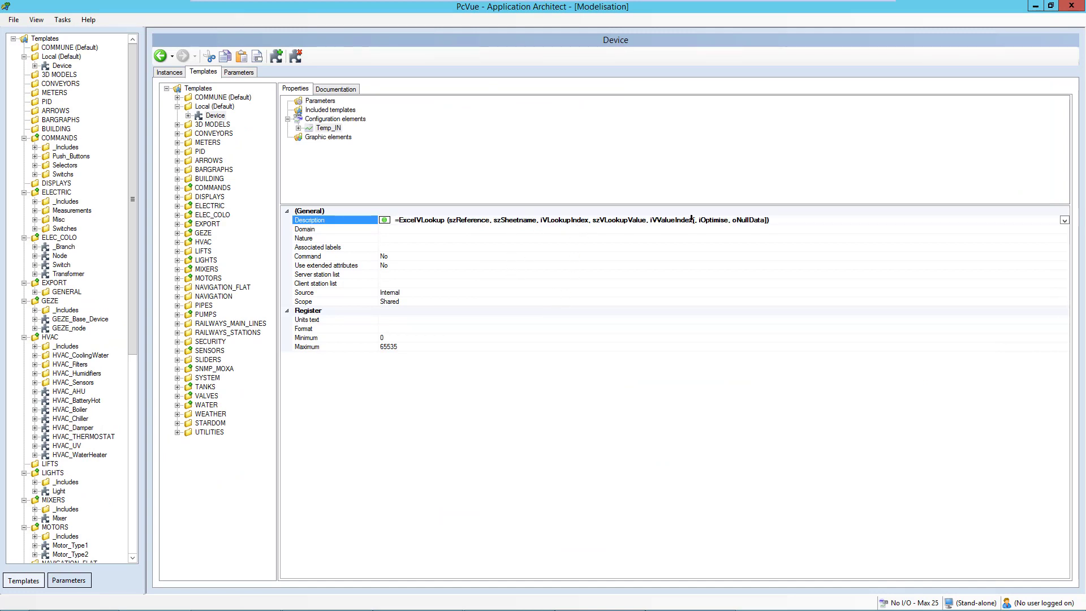
pyautogui.moveTo(691, 219); pyautogui.dragTo(767, 220)
pyautogui.press('Delete')
# Set the ExcelVLookup file argument to "MyExcelFile" and the sheet name to "Devices base".
pyautogui.moveTo(449, 220); pyautogui.dragTo(484, 229)
pyautogui.write('"MyEx')
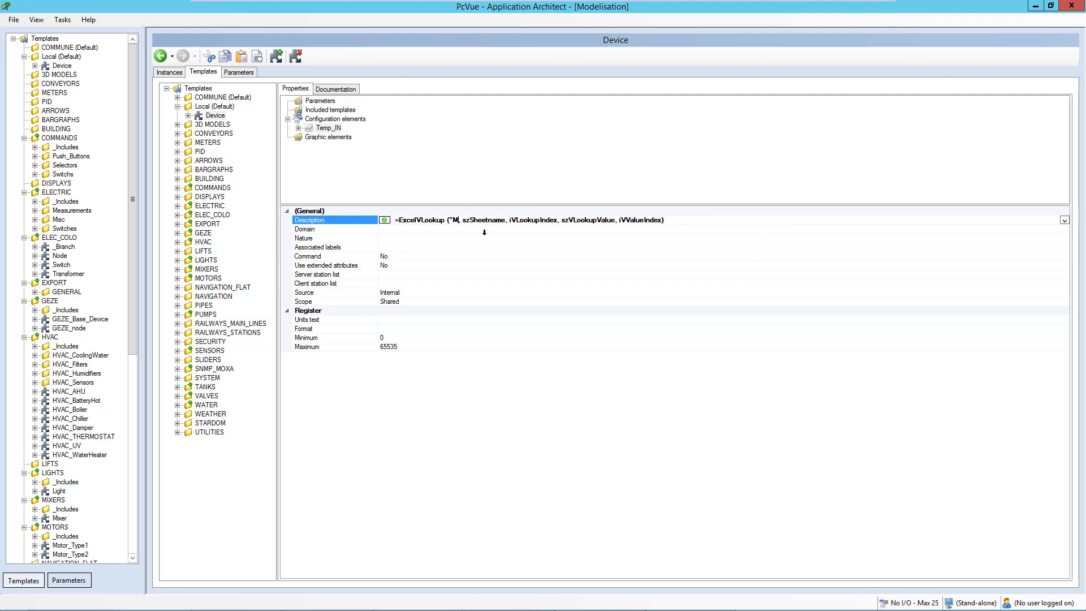
pyautogui.write('cel')
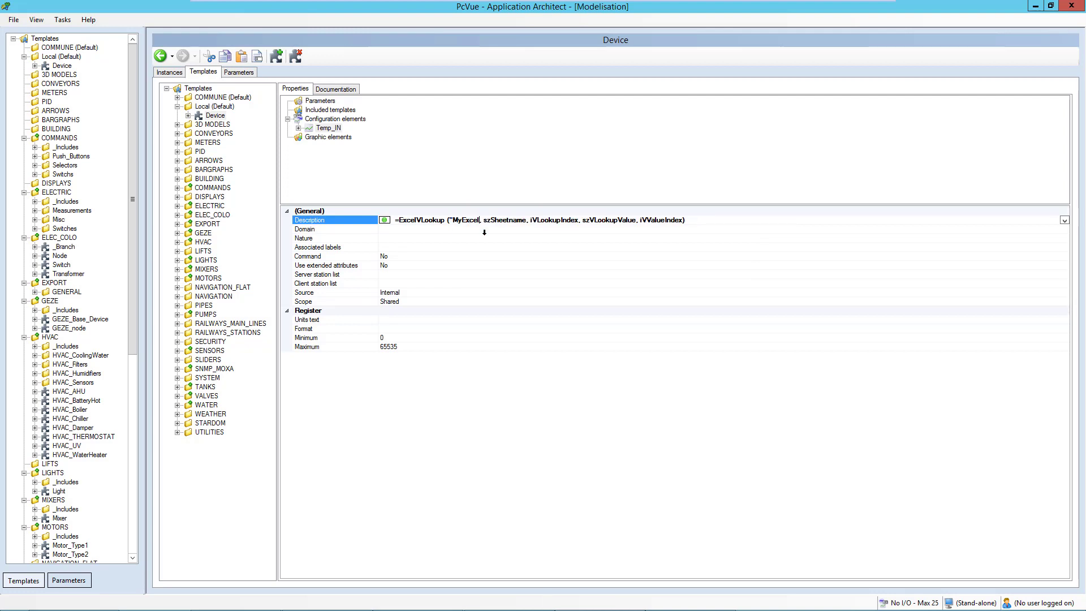
pyautogui.write('File",')
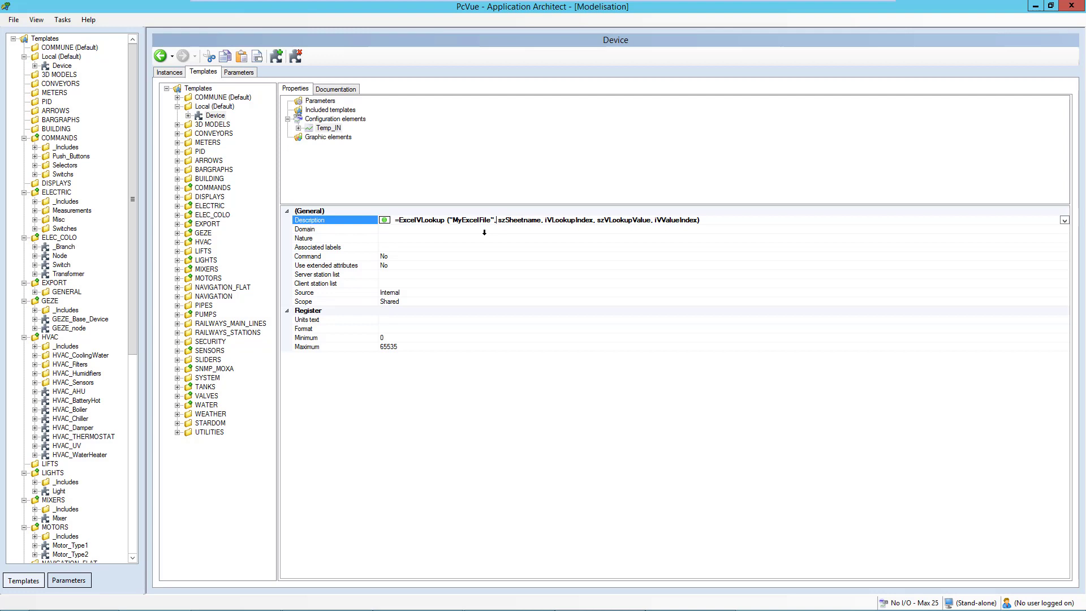
pyautogui.write('"')
pyautogui.hotkey('shift', 'Right')
pyautogui.hotkey('shift', 'Right')
pyautogui.hotkey('shift', 'Right')
pyautogui.hotkey('shift', 'Right')
pyautogui.hotkey('shift', 'Right')
pyautogui.hotkey('shift', 'Right')
pyautogui.hotkey('shift', 'Right')
pyautogui.hotkey('shift', 'Right')
pyautogui.hotkey('shift', 'Right')
pyautogui.hotkey('shift', 'Right')
pyautogui.hotkey('shift', 'Right')
pyautogui.write('Devices base')
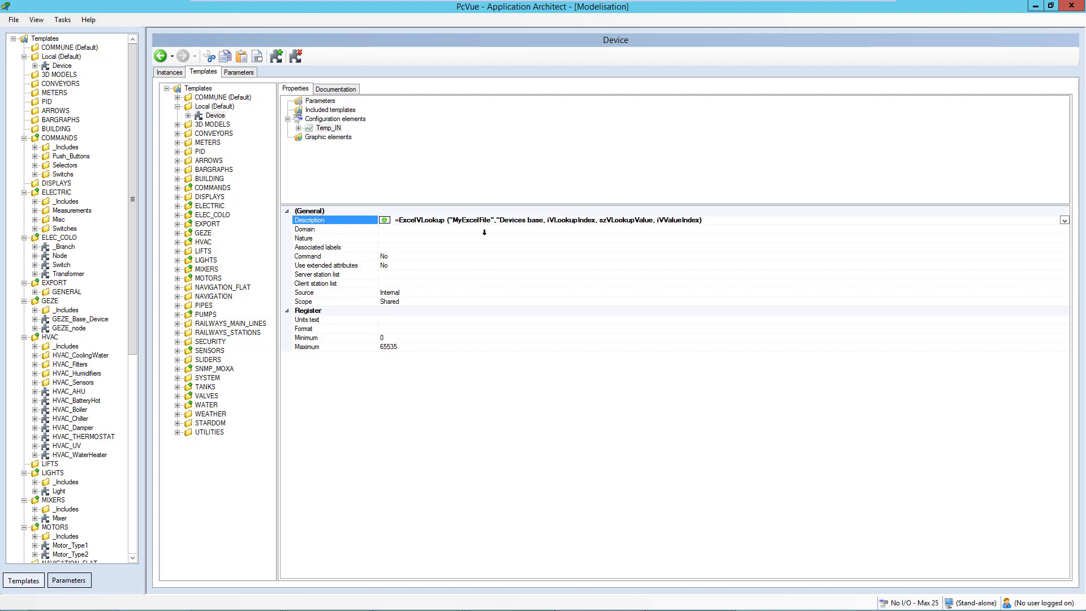
pyautogui.write('"')
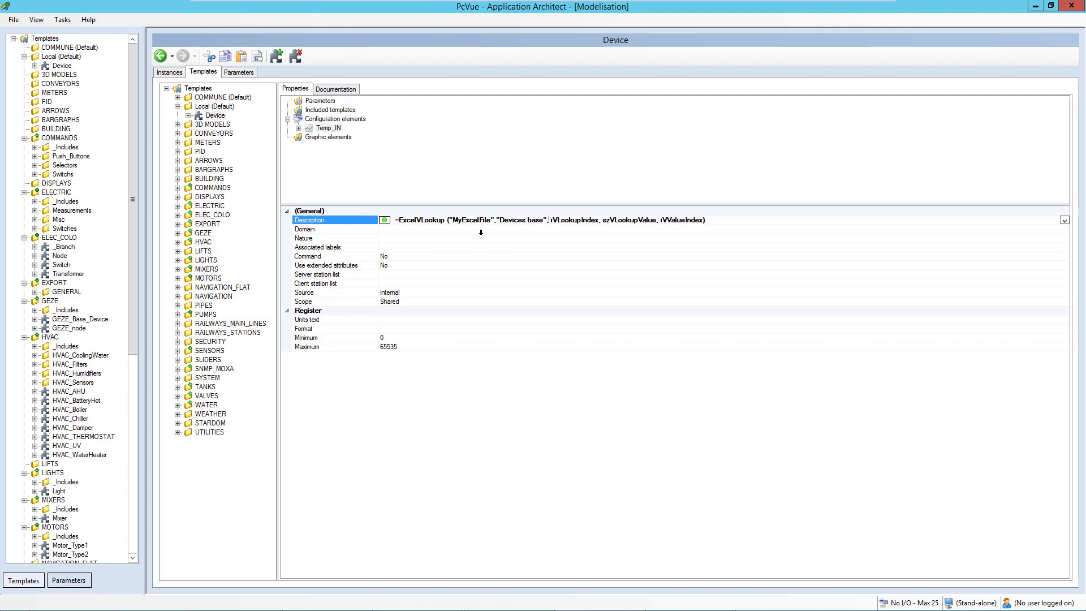
pyautogui.moveTo(550, 220); pyautogui.dragTo(648, 230)
pyautogui.moveTo(552, 219); pyautogui.dragTo(558, 219)
pyautogui.moveTo(633, 603)
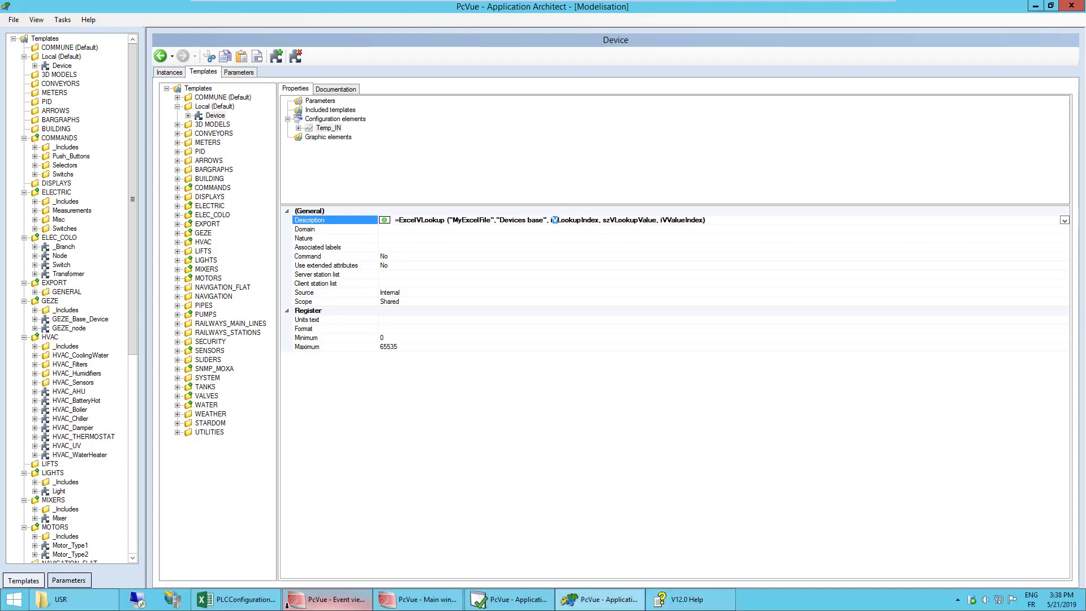
# After checking column 5 for TT111/E in Excel, set the lookup arguments to 5, "TT111/E".
pyautogui.click(238, 599)
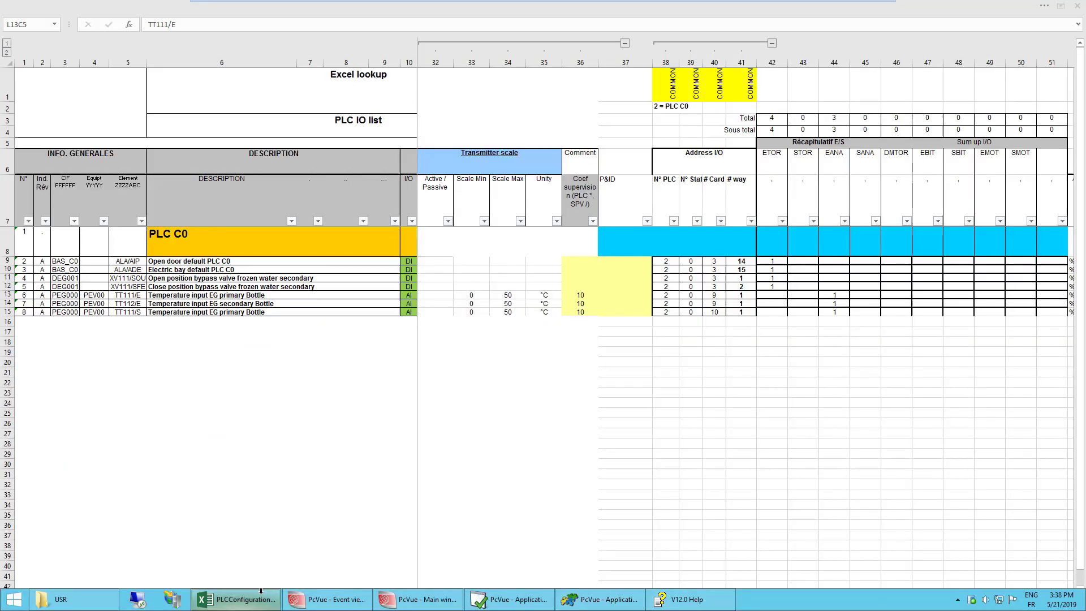
pyautogui.click(131, 59)
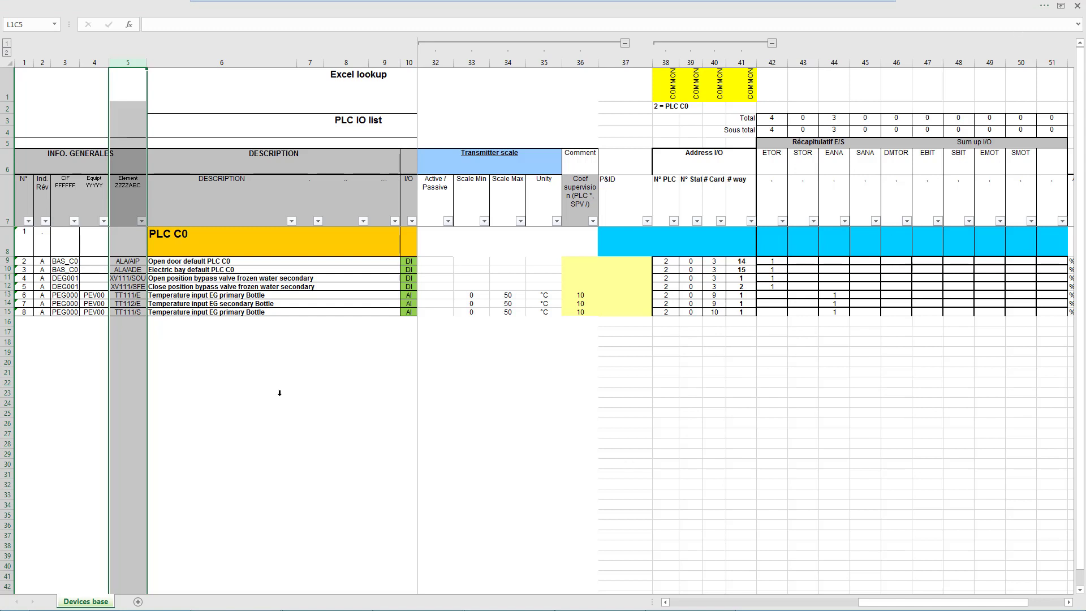
pyautogui.click(124, 294)
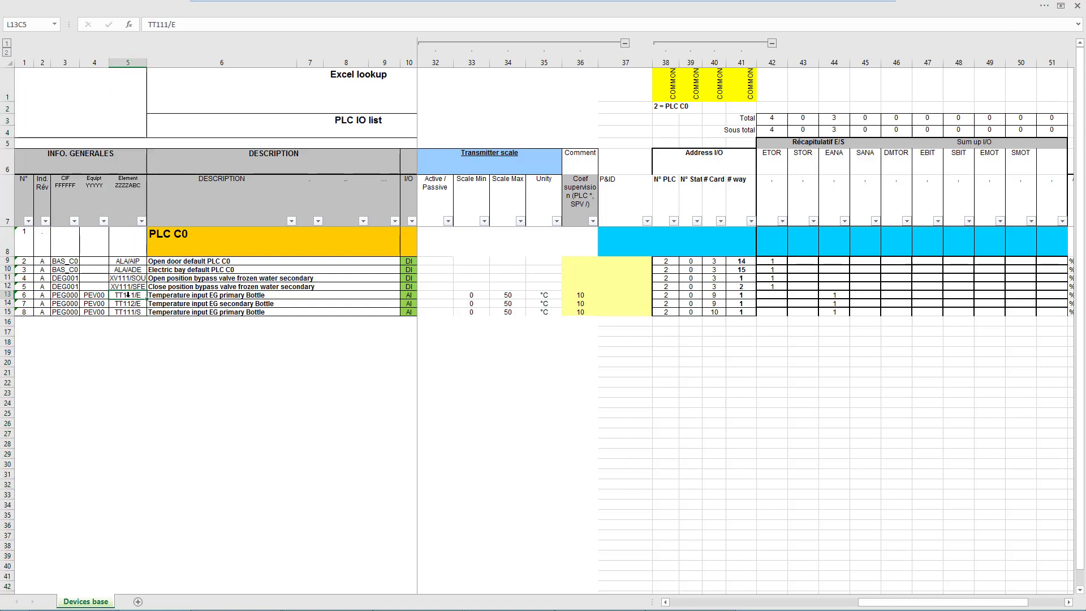
pyautogui.moveTo(470, 607)
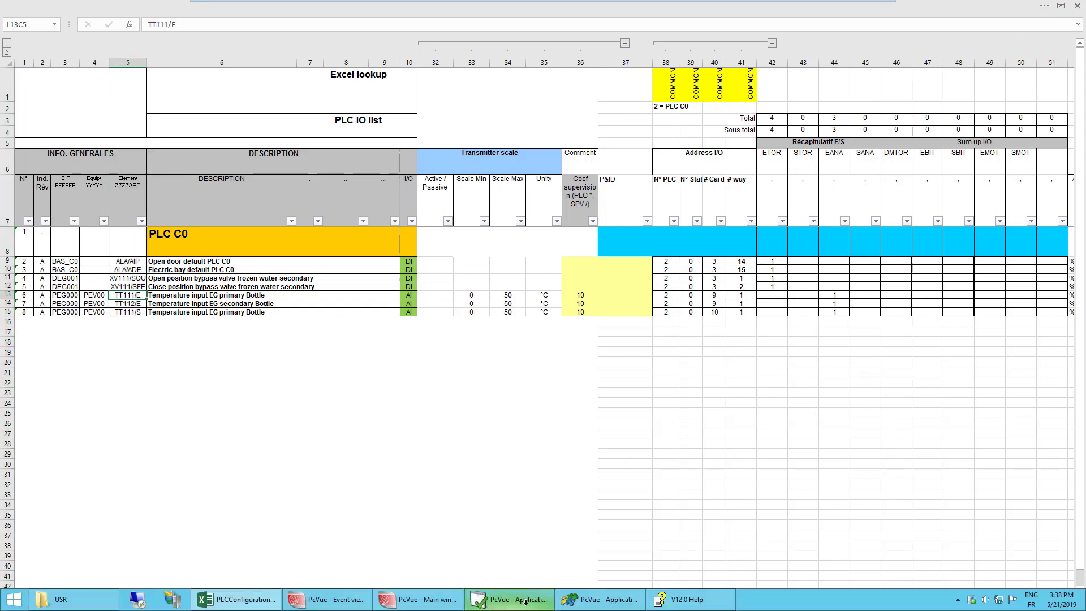
pyautogui.click(599, 599)
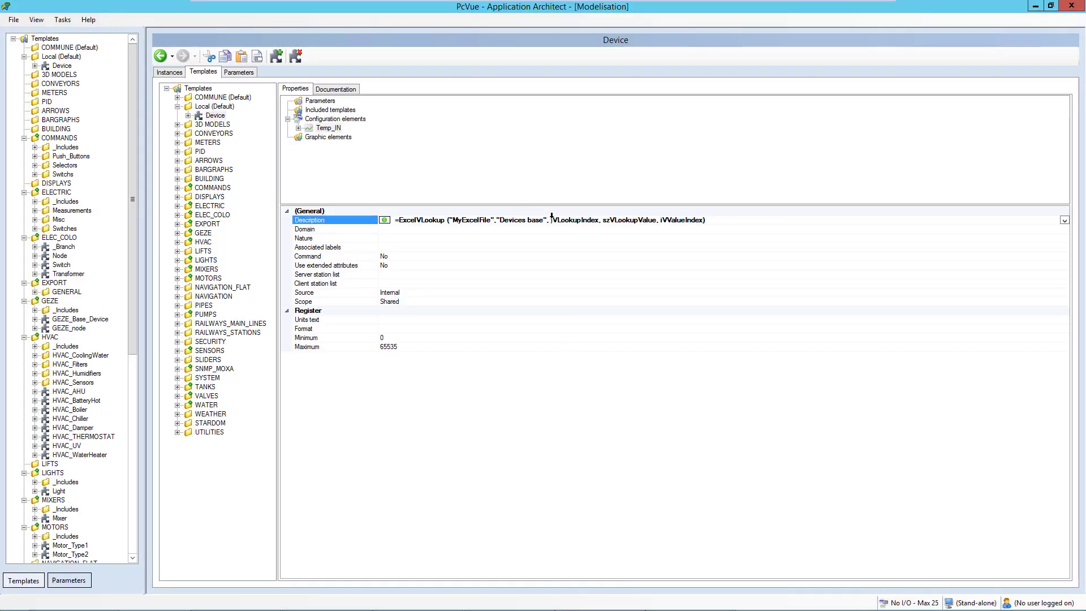
pyautogui.moveTo(551, 219); pyautogui.dragTo(614, 220)
pyautogui.write('5, ')
pyautogui.write('"TT')
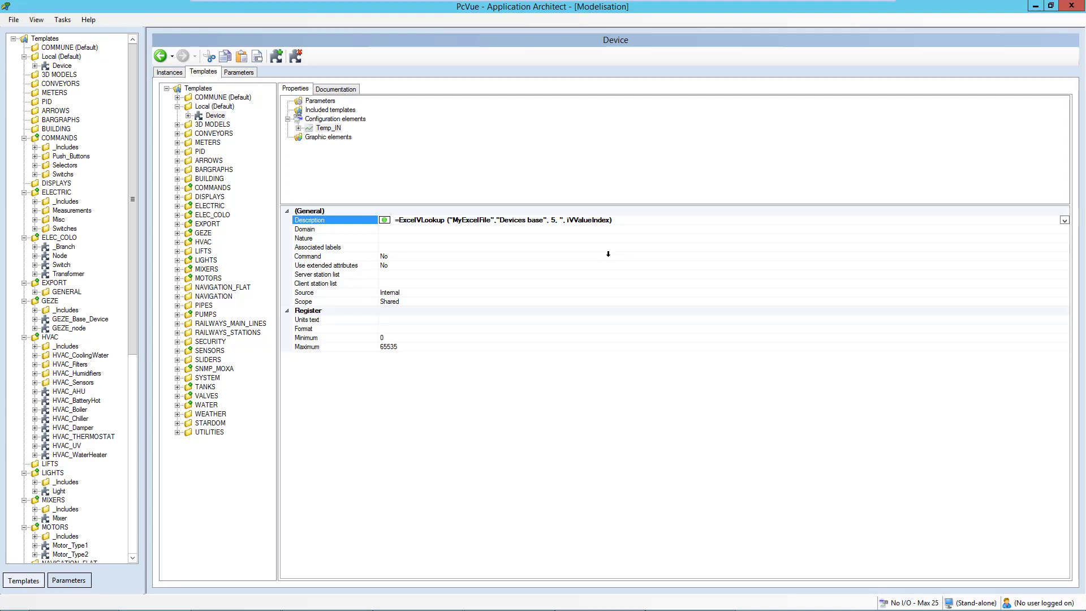
pyautogui.write('111/E"')
# After checking column 6 descriptions in Excel, set the value index to 6 and commit the formula.
pyautogui.moveTo(588, 608)
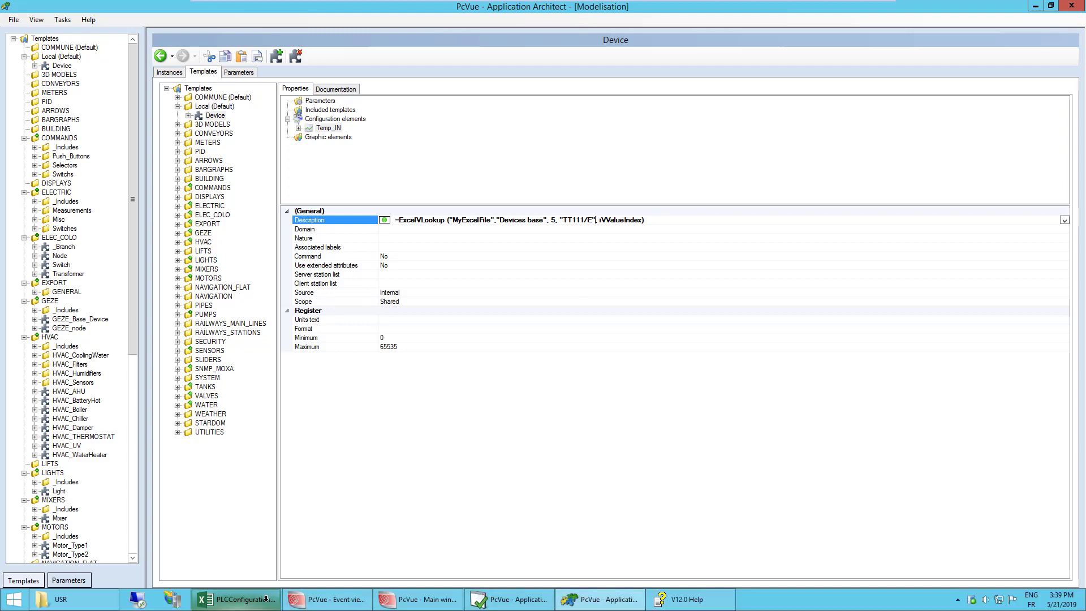
pyautogui.click(236, 599)
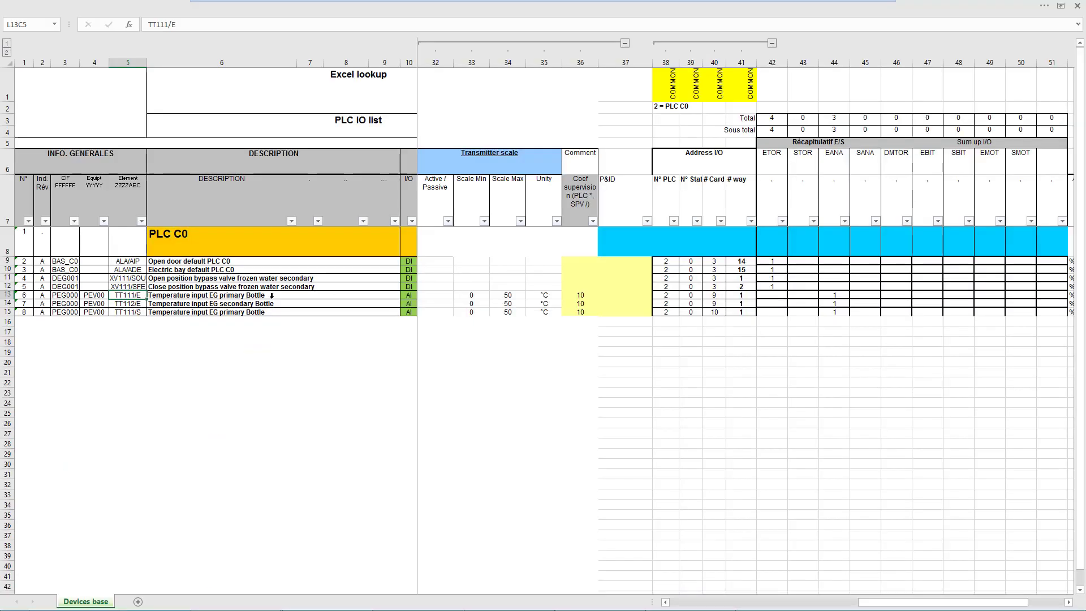
pyautogui.click(272, 294)
pyautogui.click(268, 63)
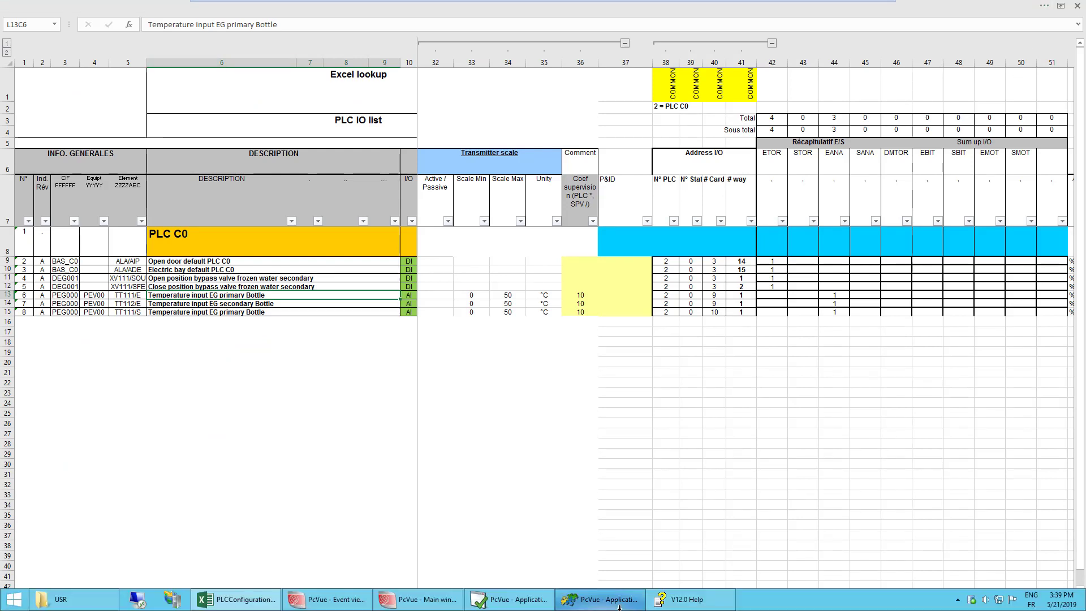
pyautogui.click(599, 599)
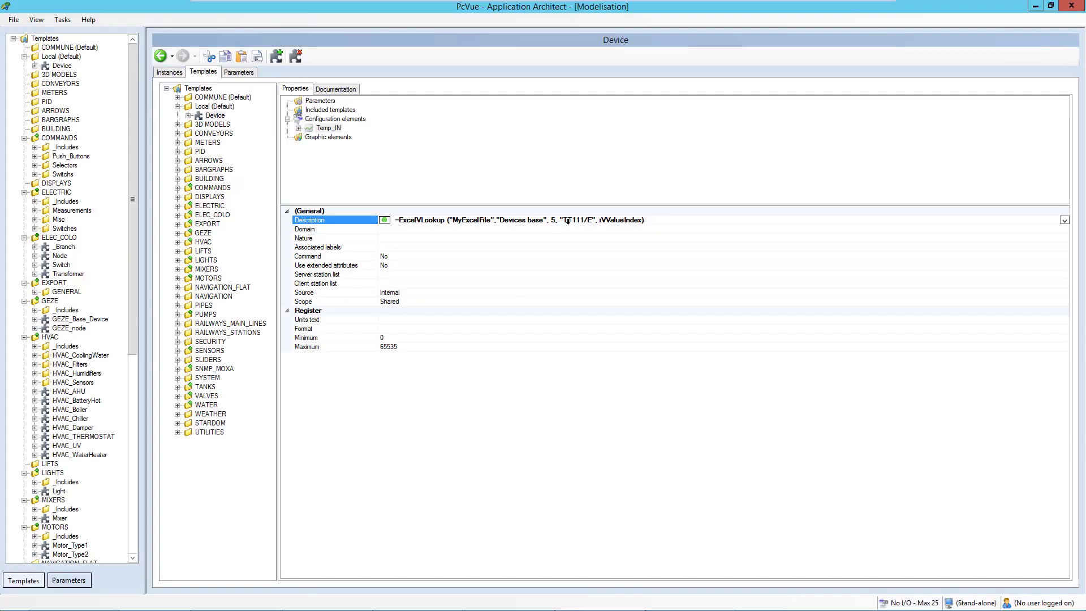
pyautogui.moveTo(597, 220); pyautogui.dragTo(641, 219)
pyautogui.write('6')
pyautogui.click(589, 237)
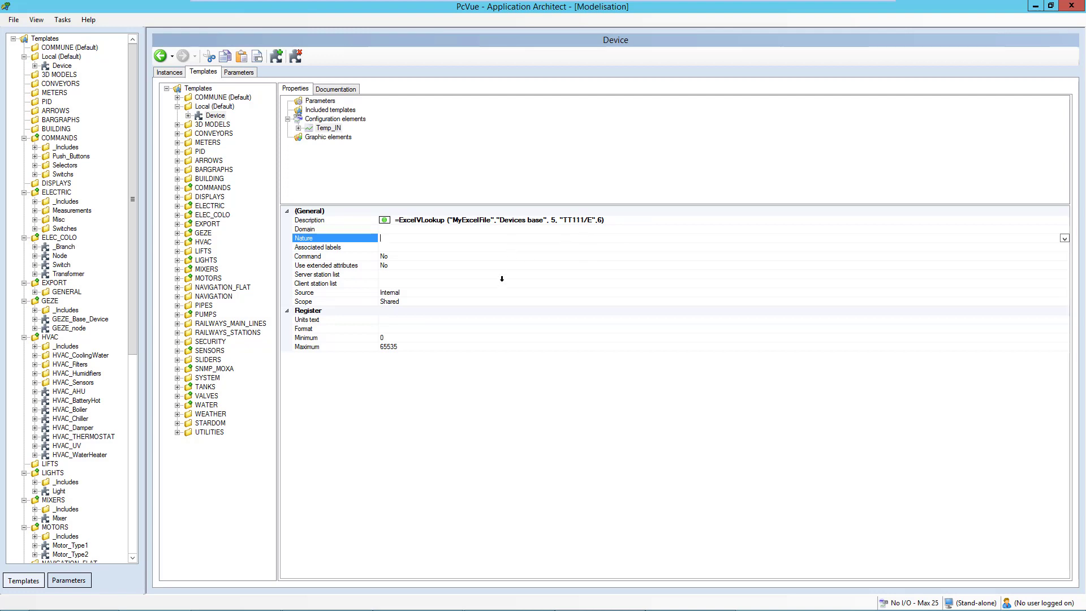
# Create a test Device01 instance under Excel_Tuto, check its fetched description, then remove it.
pyautogui.click(177, 73)
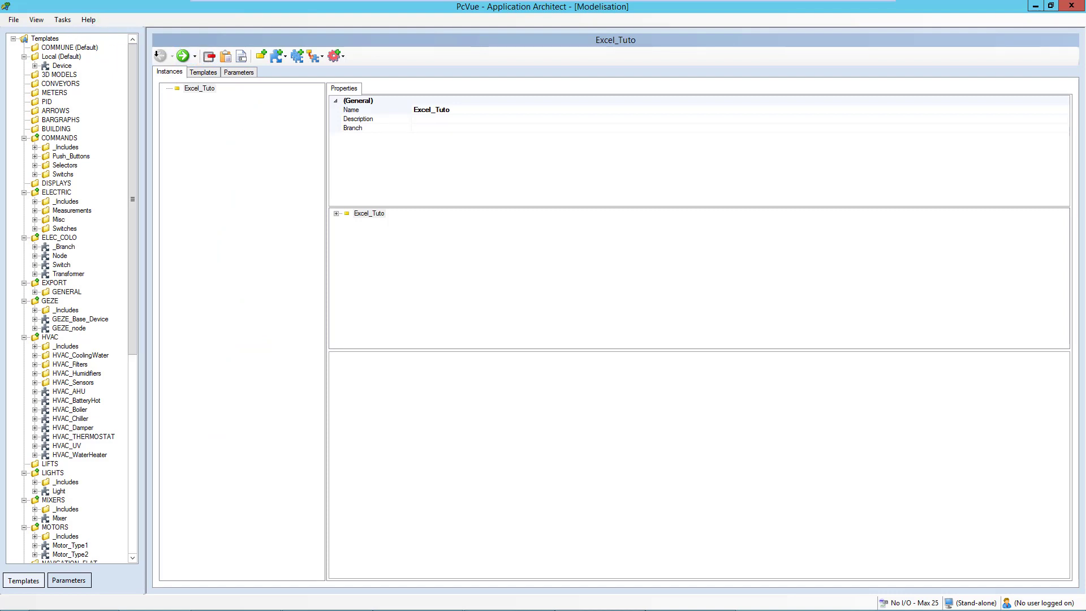
pyautogui.moveTo(62, 65); pyautogui.dragTo(199, 89)
pyautogui.press('Return')
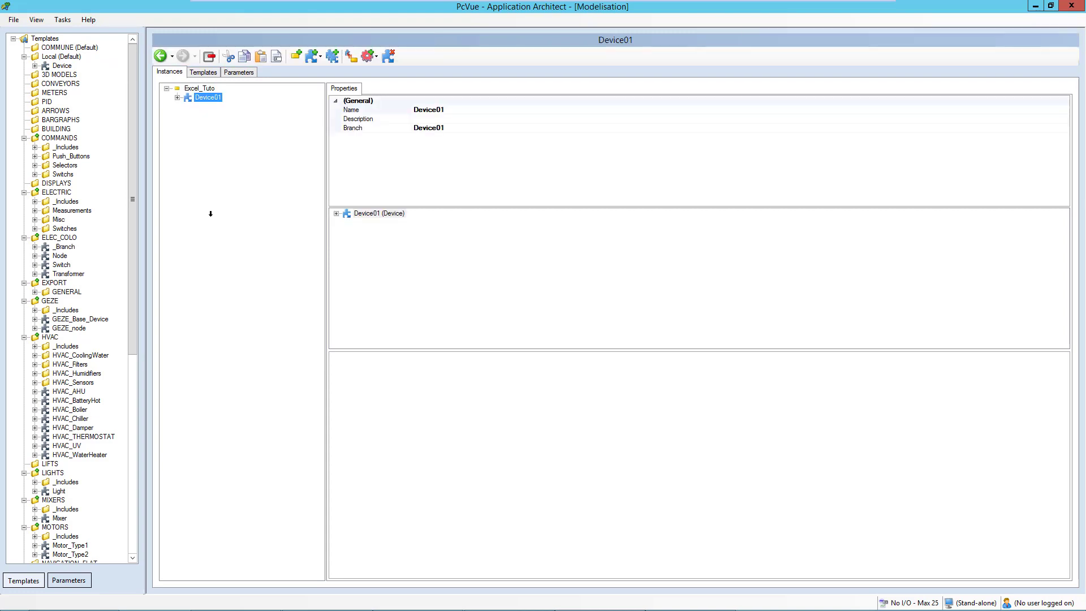
pyautogui.click(335, 356)
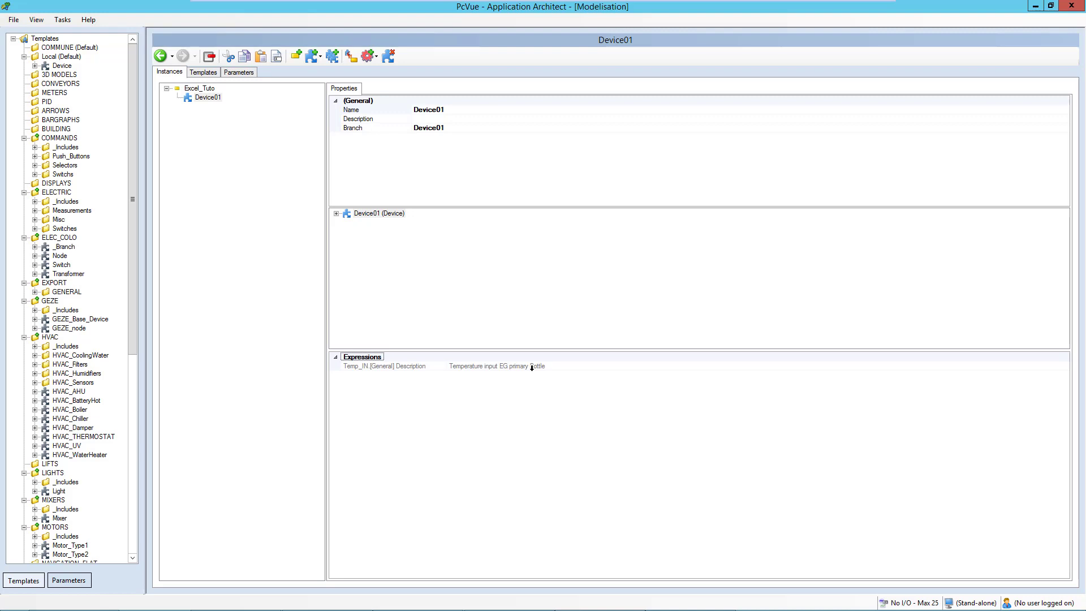
pyautogui.rightClick(207, 98)
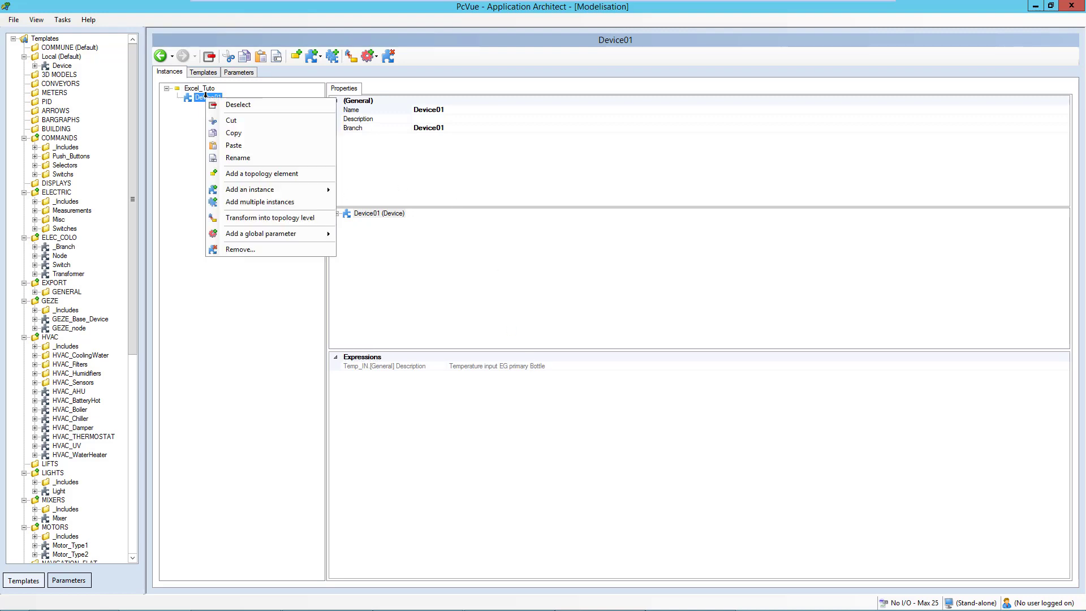
pyautogui.click(243, 250)
pyautogui.click(567, 347)
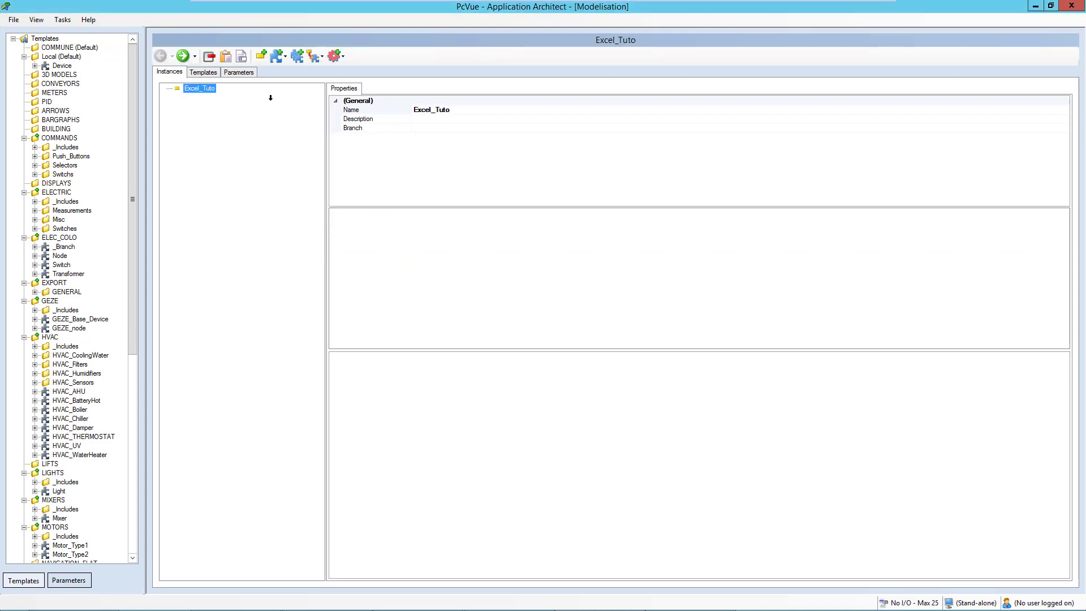
# In the Device template's Description, replace TT111 with TemplateInstance.name + so it reads TemplateInstance.name + "/E".
pyautogui.click(202, 73)
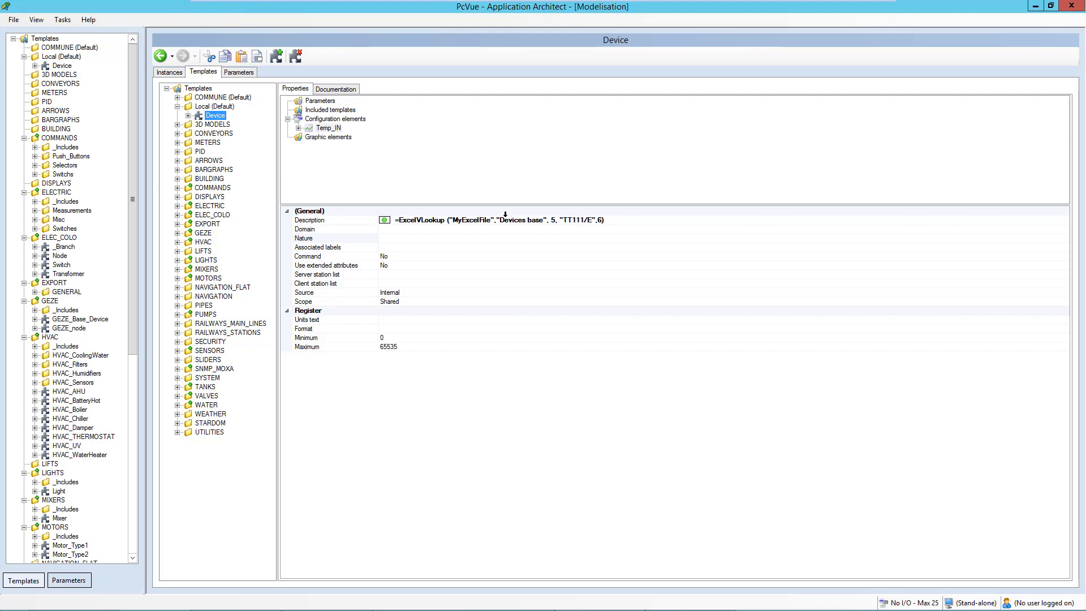
pyautogui.click(565, 215)
pyautogui.click(562, 216)
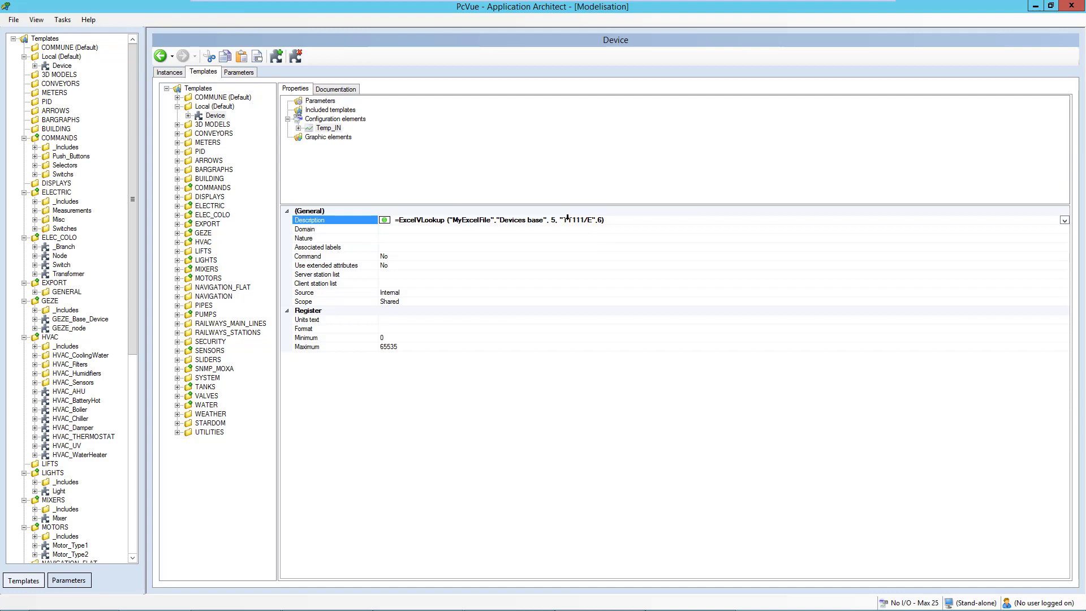
pyautogui.moveTo(562, 218); pyautogui.dragTo(582, 216)
pyautogui.press('Delete')
pyautogui.write('TemplateInstance.name +')
# View the Devices base sheet in the PLCConfiguration workbook, then return to Application Architect.
pyautogui.click(236, 599)
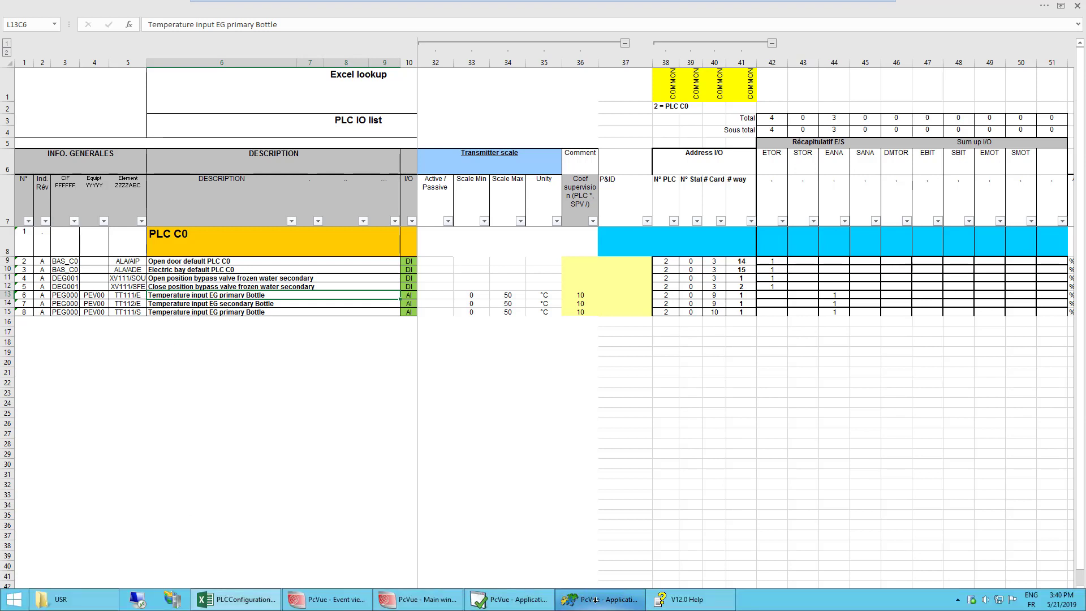
pyautogui.moveTo(595, 600)
pyautogui.click(600, 541)
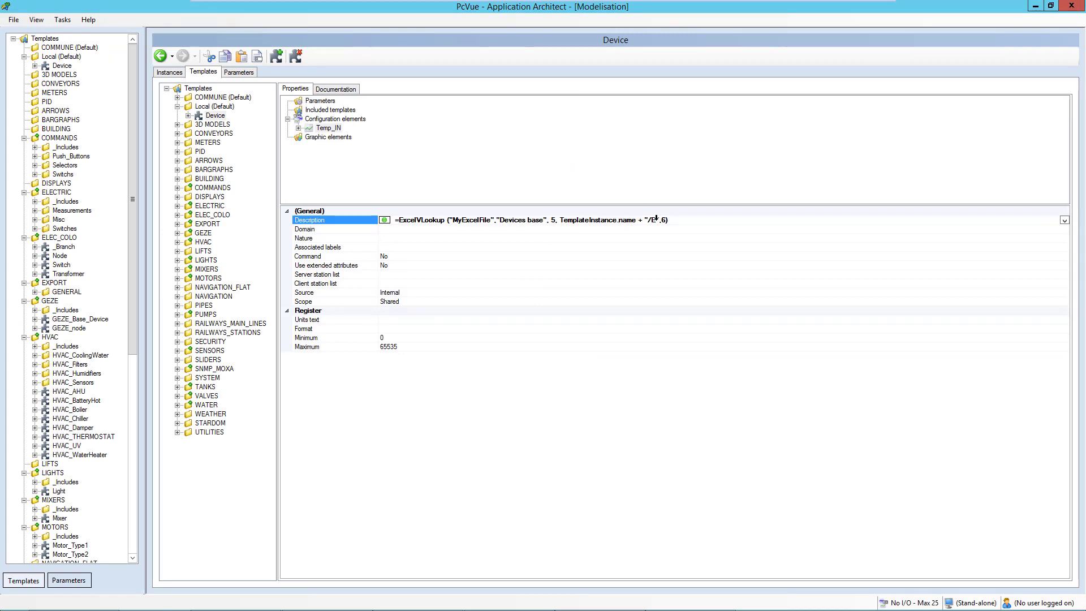
# Create a Device instance named TT111 under Excel_Tuto and check its resolved Temp_IN description.
pyautogui.click(169, 71)
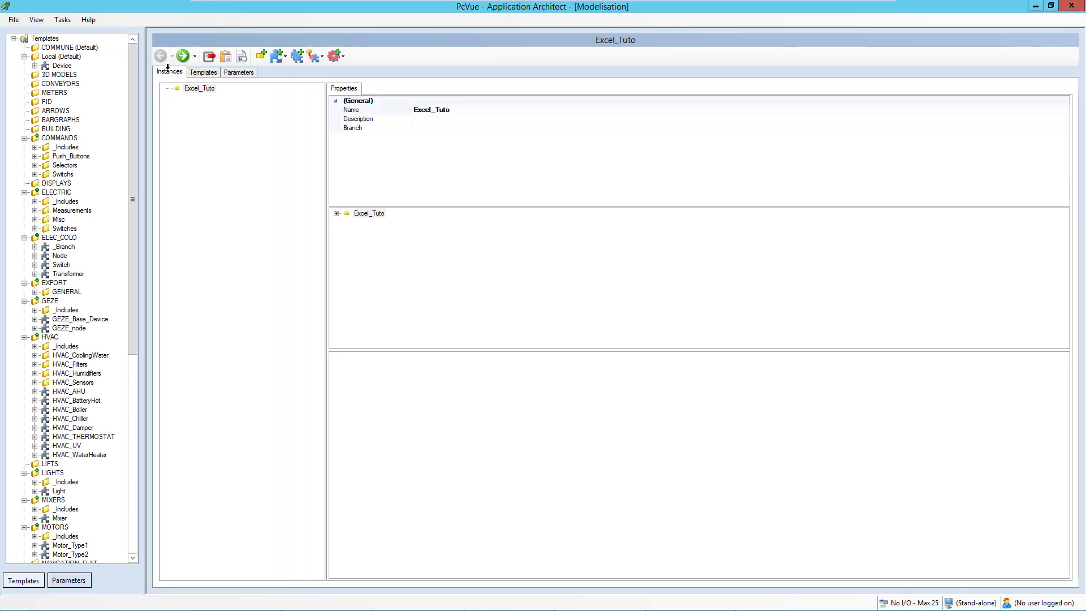
pyautogui.moveTo(62, 66); pyautogui.dragTo(208, 121)
pyautogui.write('TT')
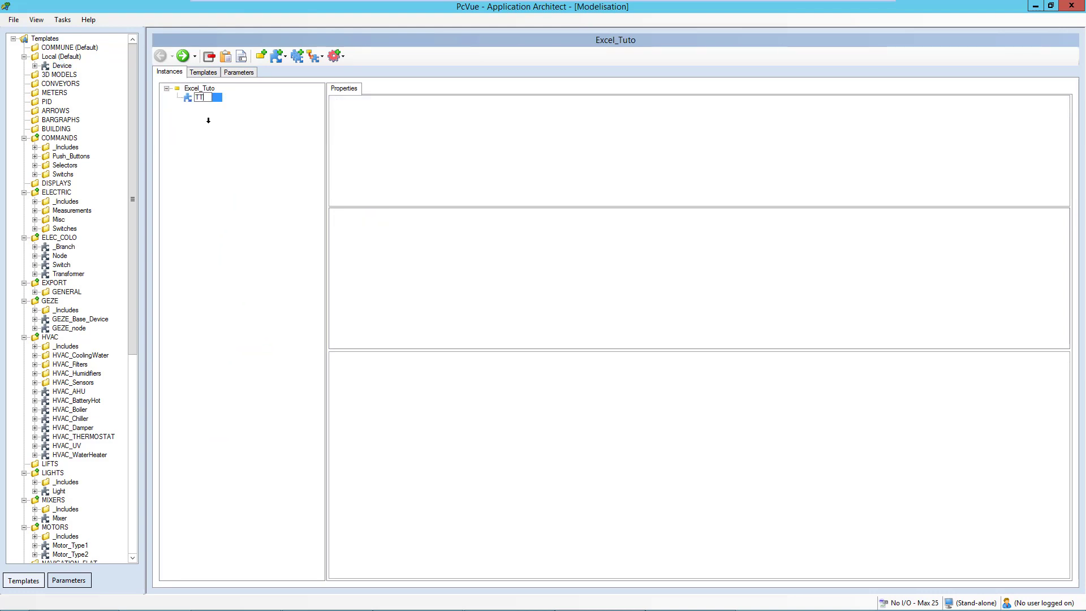
pyautogui.write('111')
pyautogui.press('Return')
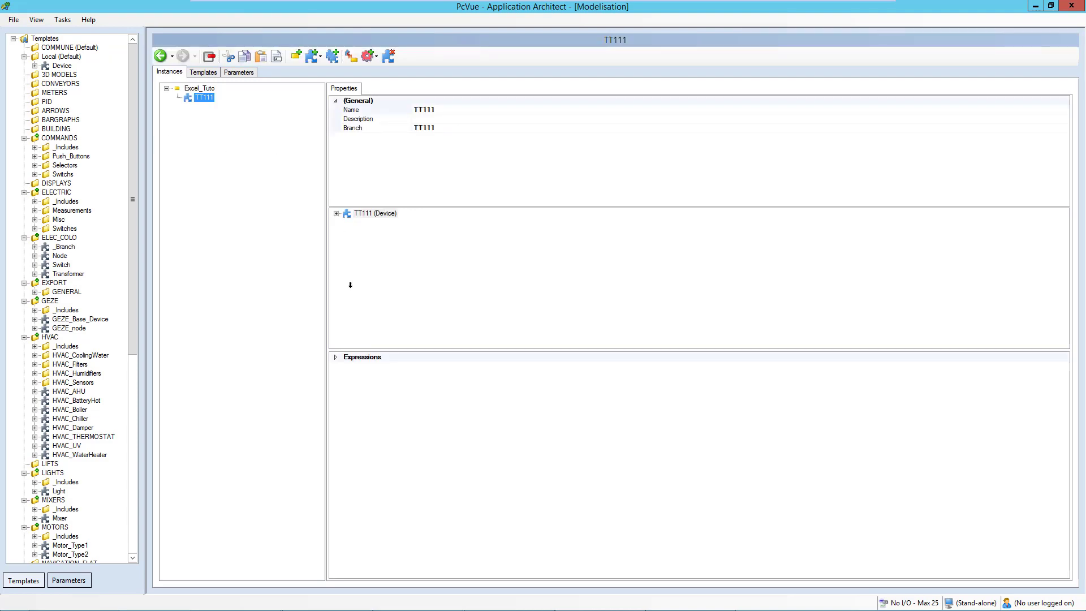
pyautogui.doubleClick(349, 357)
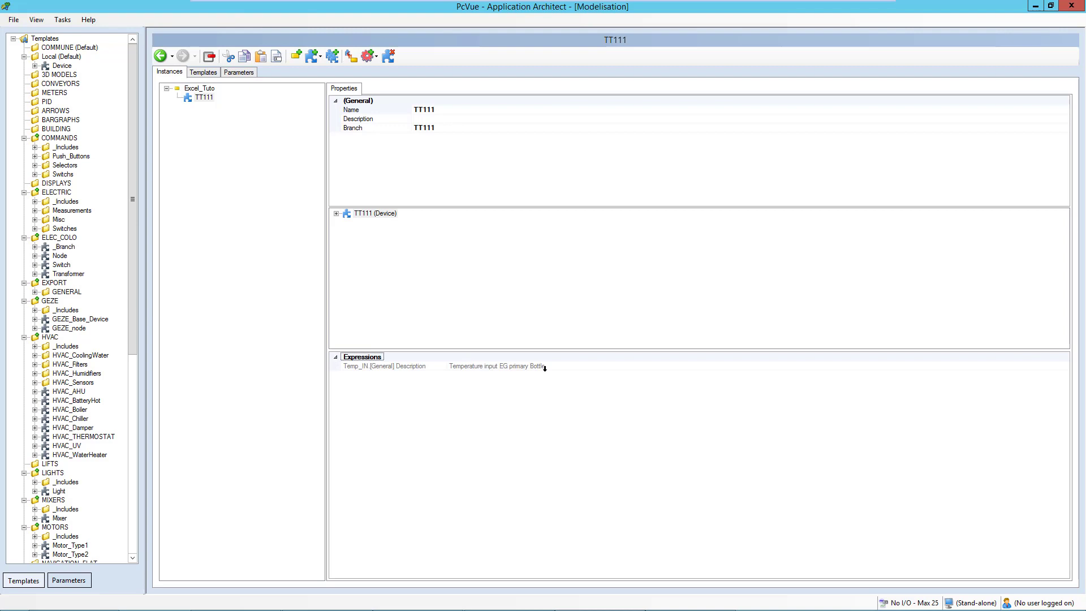
# Copy TT111 and paste it under Excel_Tuto as TT112, check its description, then reopen the Device template.
pyautogui.rightClick(195, 97)
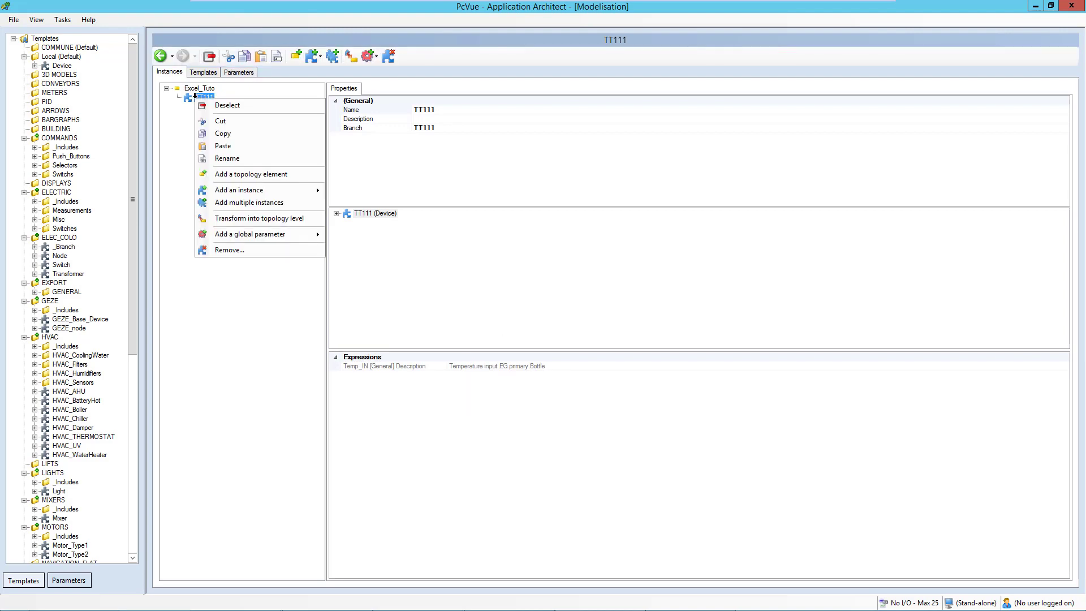
pyautogui.click(213, 130)
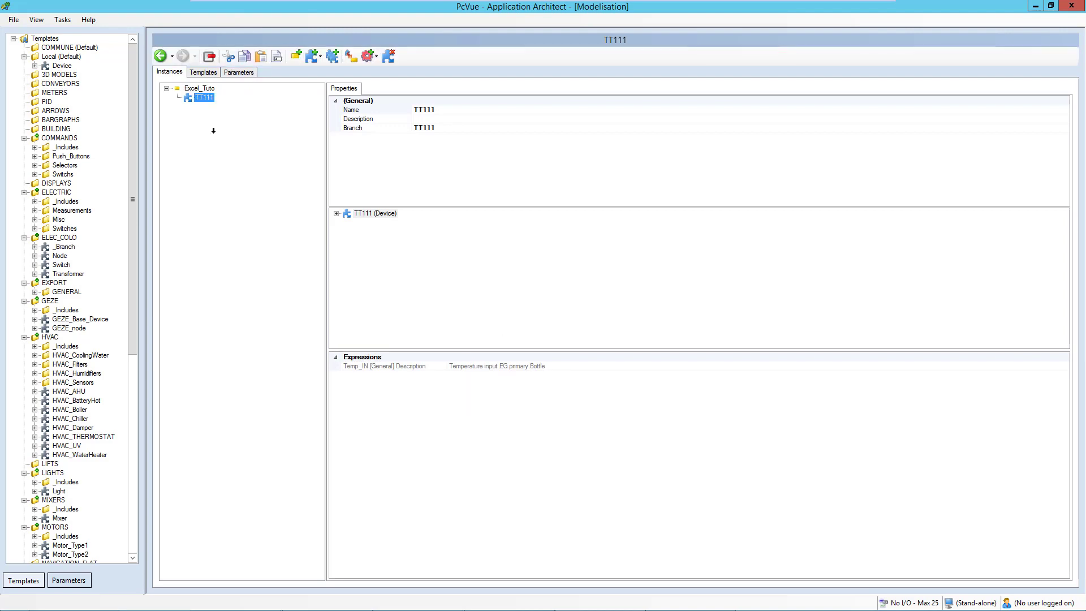
pyautogui.rightClick(201, 90)
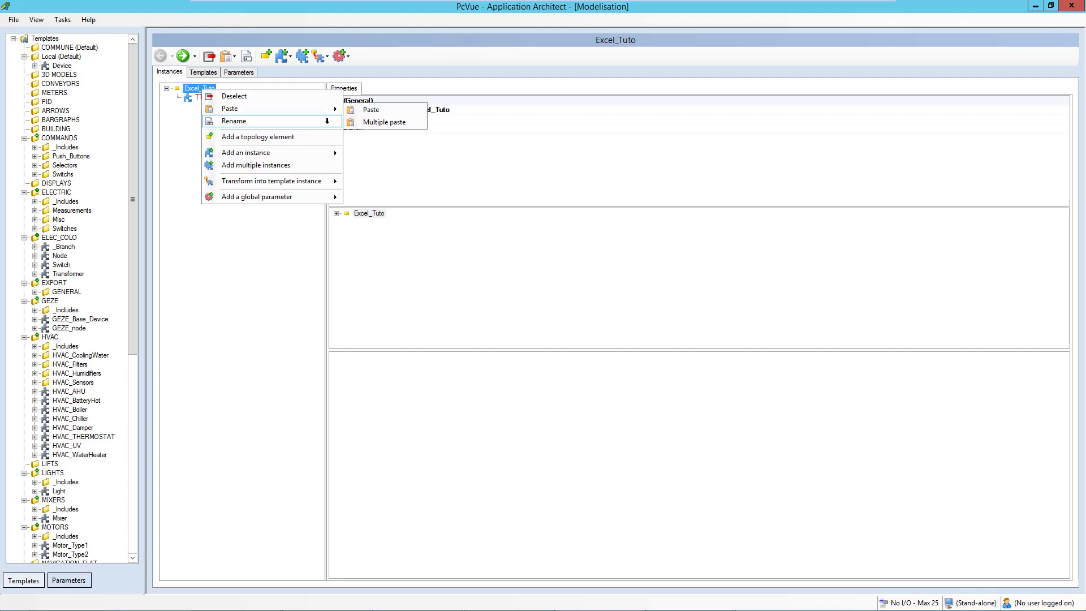
pyautogui.click(371, 109)
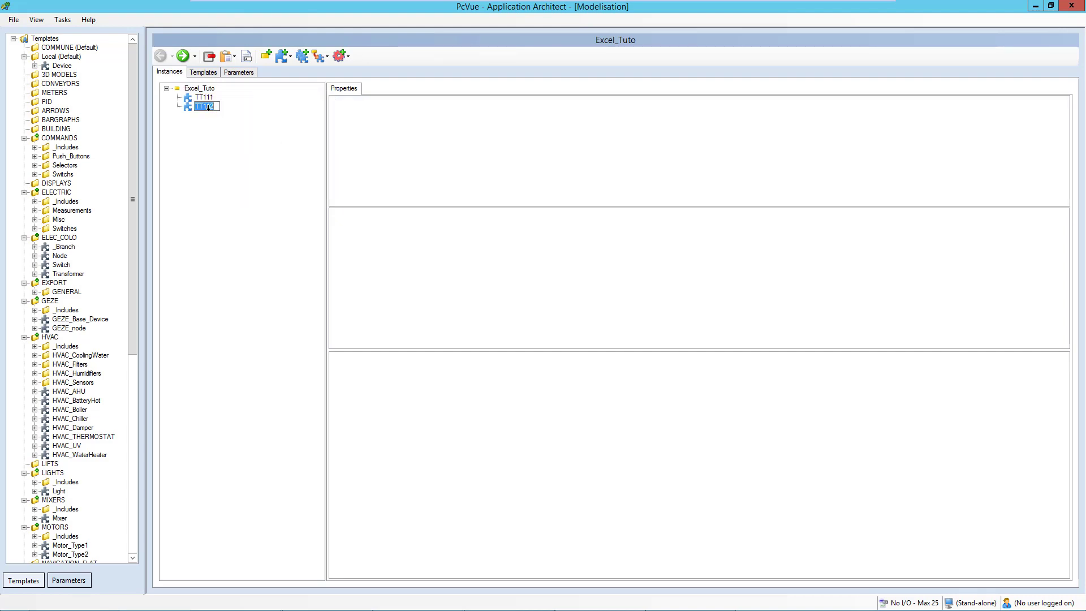
pyautogui.press('Return')
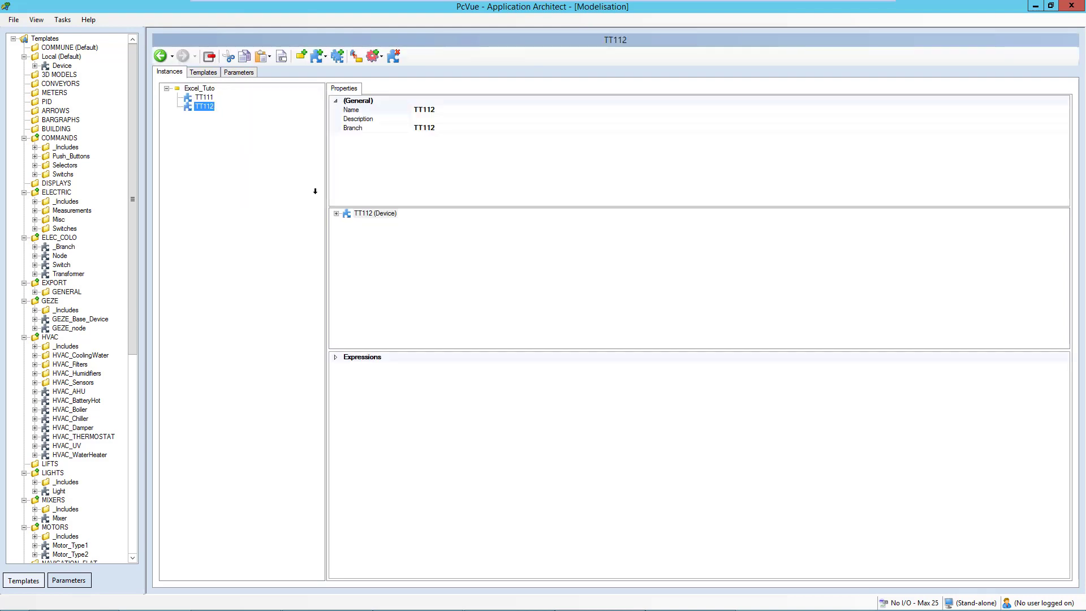
pyautogui.click(334, 356)
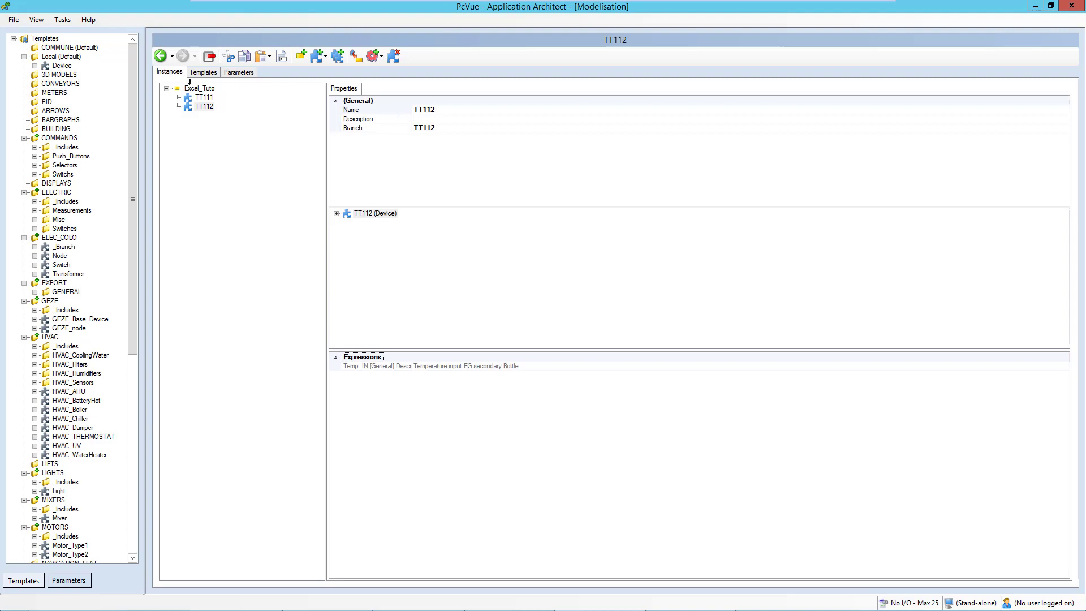
pyautogui.click(201, 72)
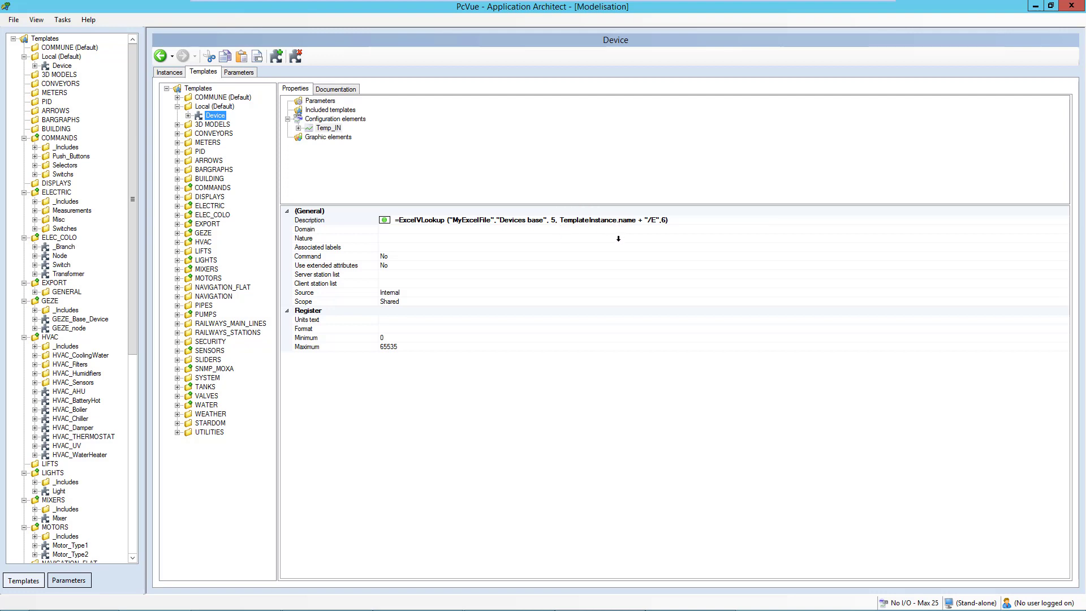
# Resize the Application Architect window beside Excel and define Temp_IN's Units text by an expression.
pyautogui.click(1050, 5)
pyautogui.moveTo(773, 50); pyautogui.dragTo(215, 315)
pyautogui.moveTo(434, 435); pyautogui.dragTo(942, 384)
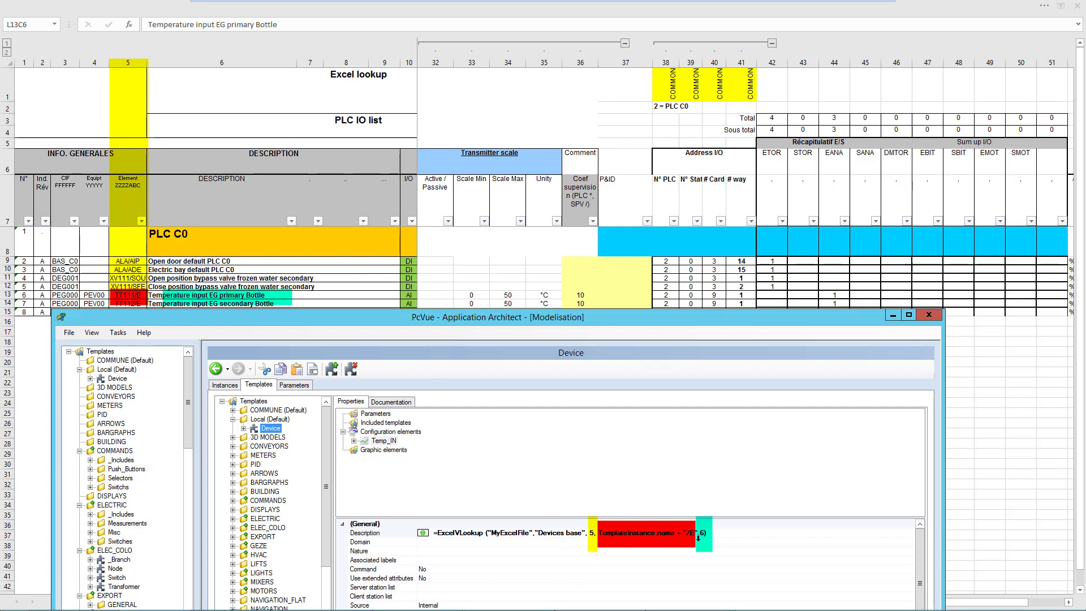
pyautogui.moveTo(646, 316); pyautogui.dragTo(659, 56)
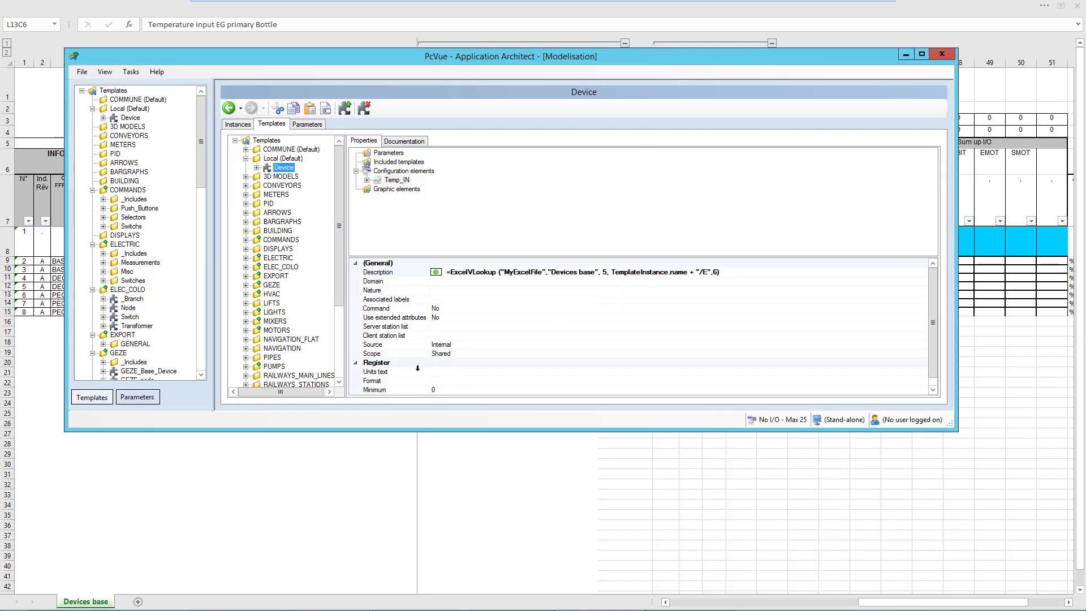
pyautogui.rightClick(416, 368)
pyautogui.moveTo(509, 426)
pyautogui.click(573, 438)
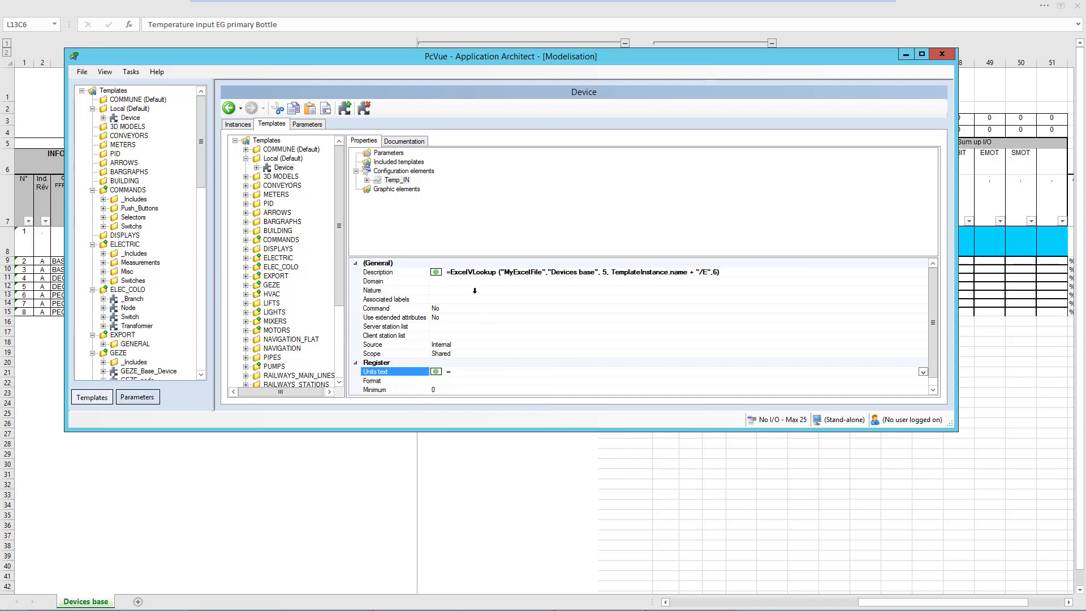
# Copy the Description ExcelVLookup formula into Units text and change its last argument from 6 to 35.
pyautogui.click(450, 272)
pyautogui.moveTo(450, 271)
pyautogui.mouseDown()
pyautogui.moveTo(728, 257)
pyautogui.moveTo(451, 273)
pyautogui.mouseUp()
pyautogui.click(723, 274)
pyautogui.hotkey('ctrl', 'c')
pyautogui.click(468, 371)
pyautogui.hotkey('ctrl', 'v')
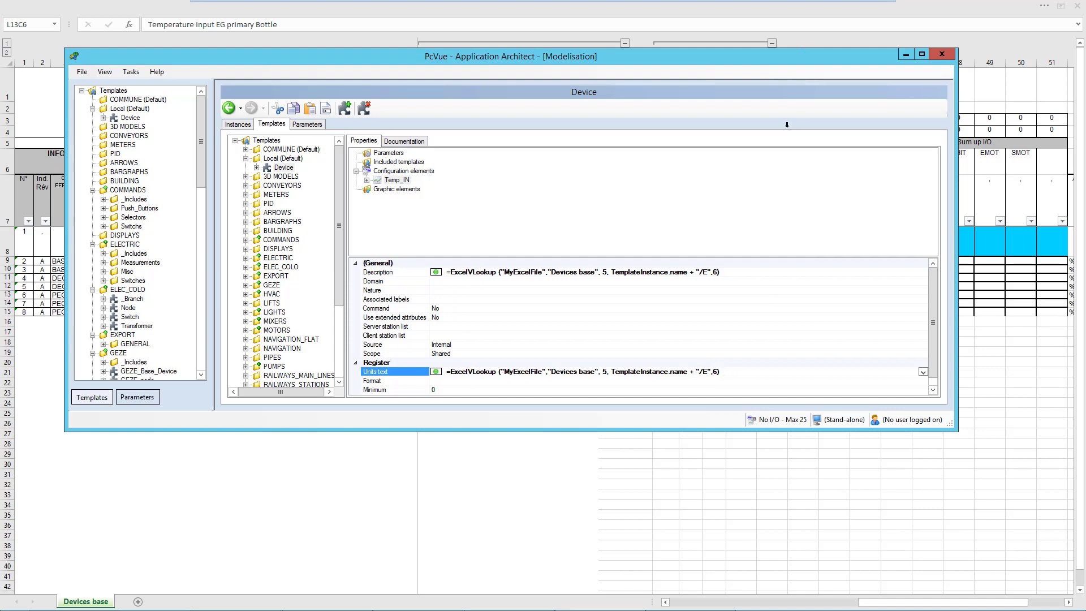
pyautogui.moveTo(808, 51); pyautogui.dragTo(829, 329)
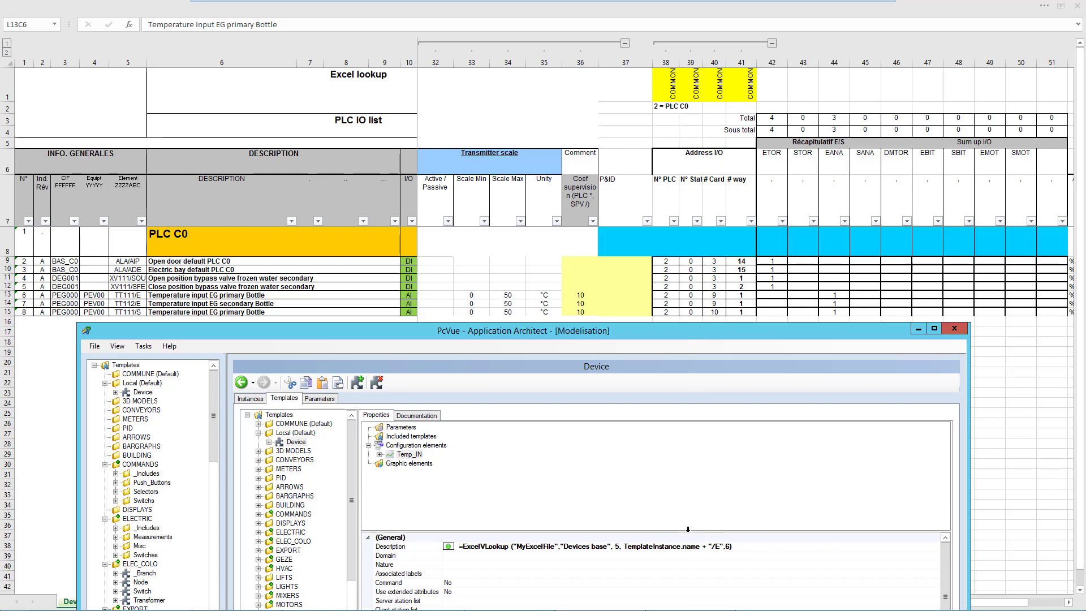
pyautogui.moveTo(686, 528); pyautogui.dragTo(690, 486)
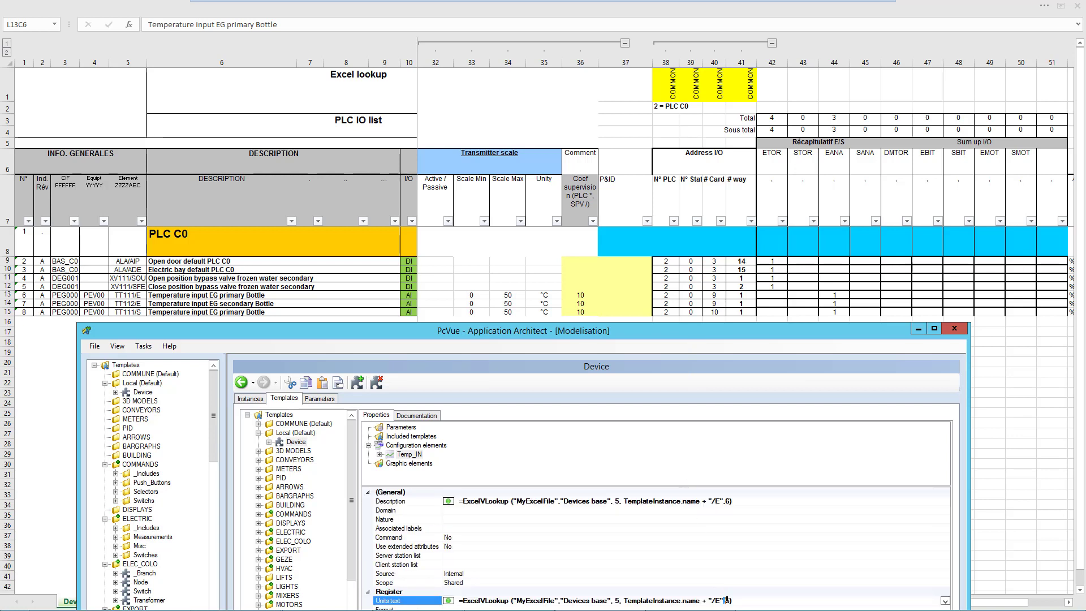
pyautogui.press('Delete')
pyautogui.write('35')
# Check that TT111 and TT112 show their looked-up descriptions and °C units text.
pyautogui.moveTo(674, 327); pyautogui.dragTo(689, 108)
pyautogui.click(272, 177)
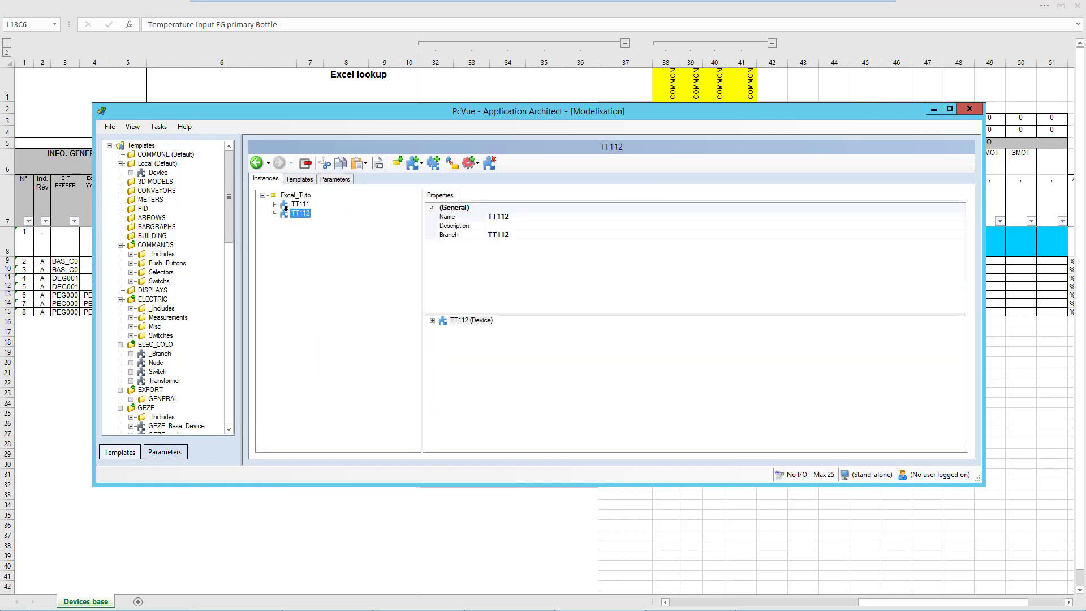
pyautogui.click(433, 321)
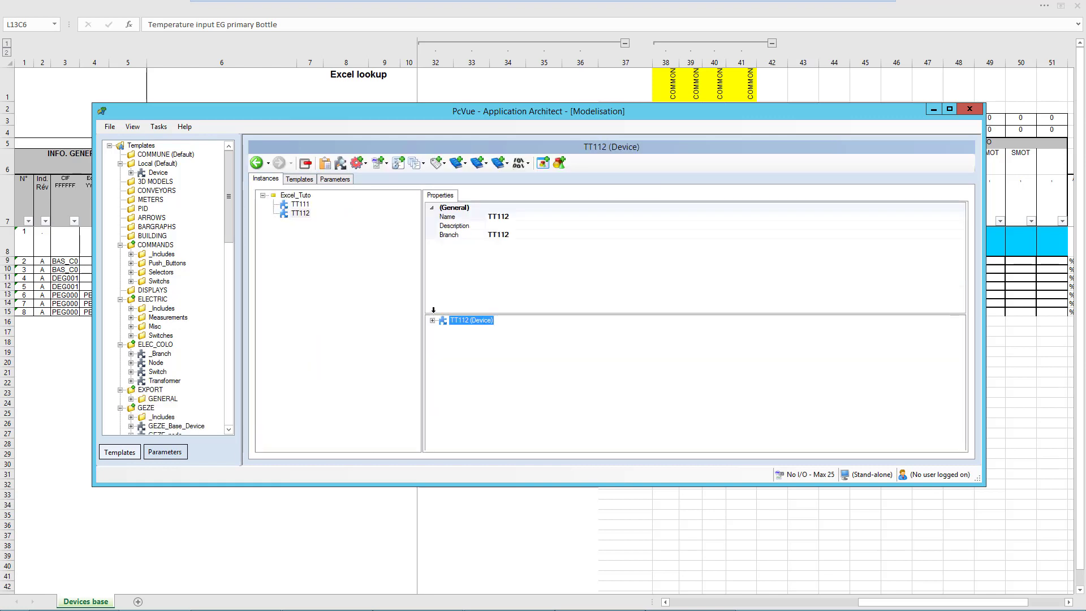
pyautogui.doubleClick(480, 493)
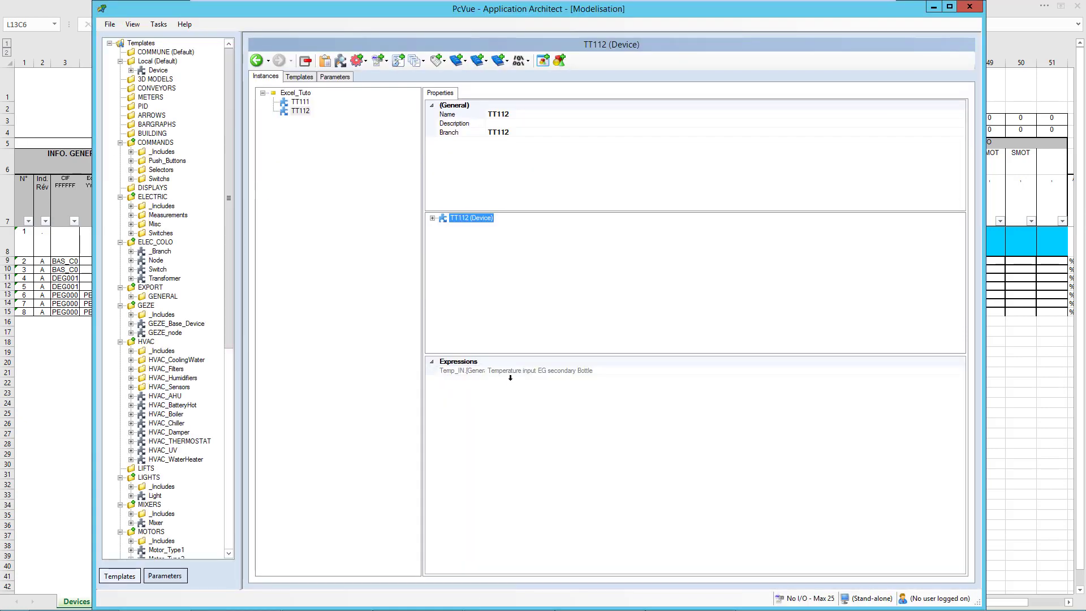
pyautogui.click(299, 102)
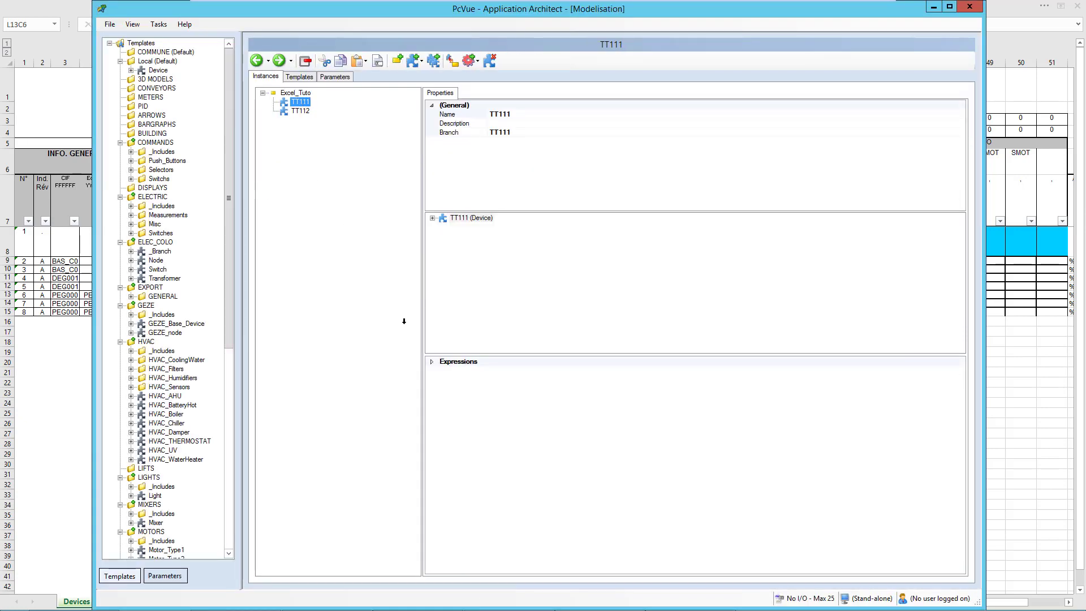
pyautogui.click(432, 362)
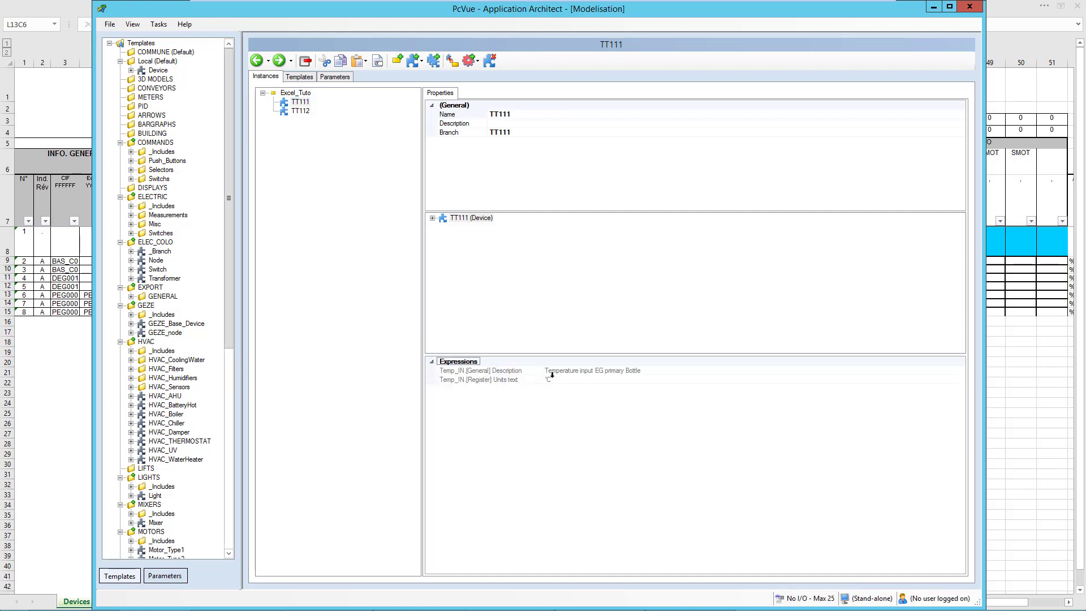
pyautogui.click(300, 111)
pyautogui.click(434, 361)
# Generate the configuration, continuing past the options and the mimics warning, then close the report.
pyautogui.click(158, 24)
pyautogui.click(169, 49)
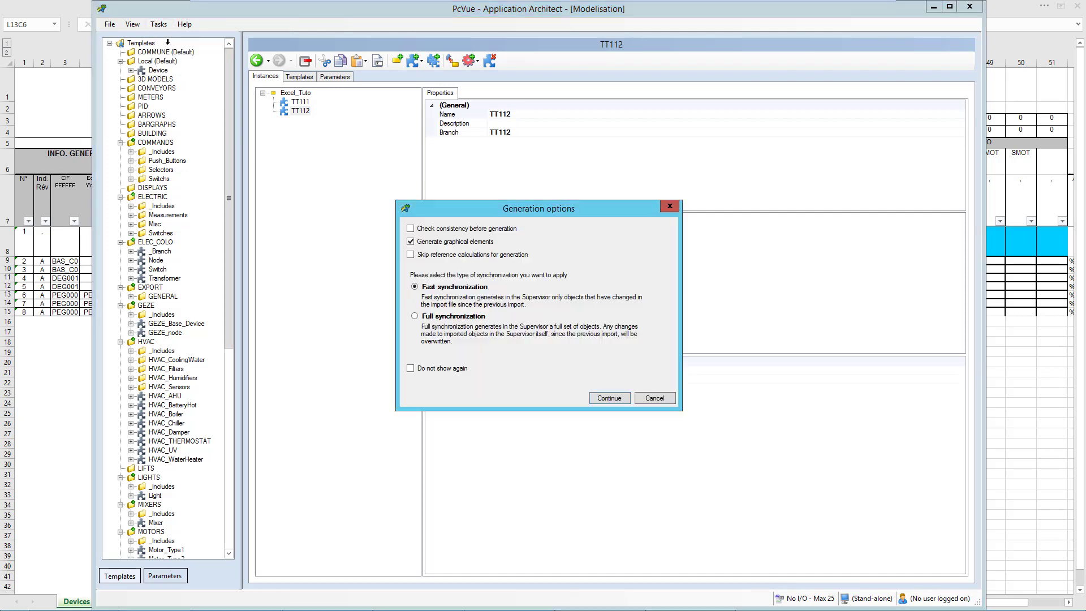
pyautogui.click(608, 398)
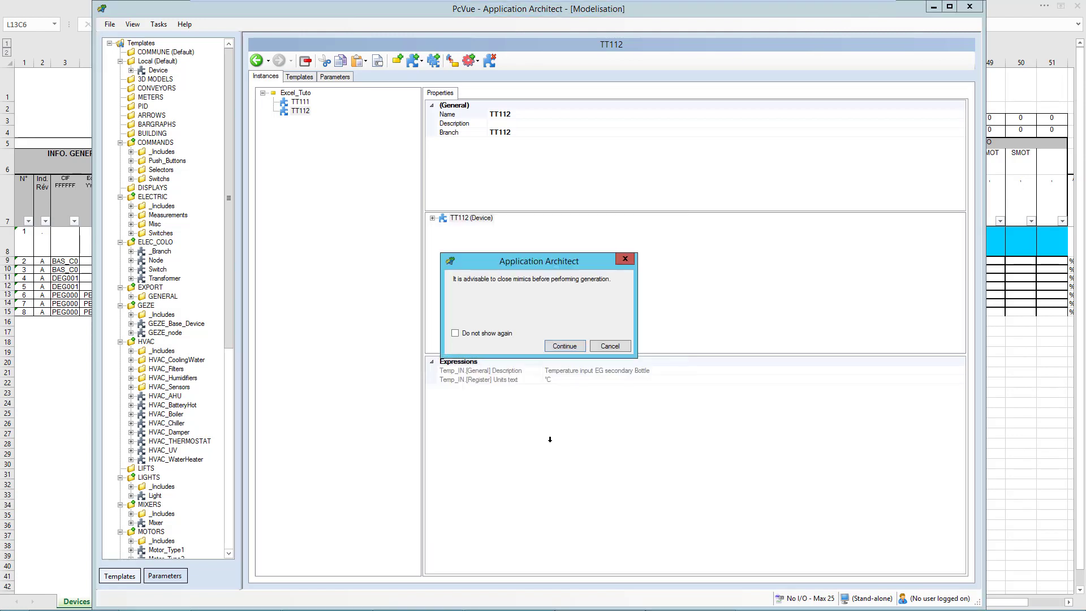
pyautogui.click(559, 346)
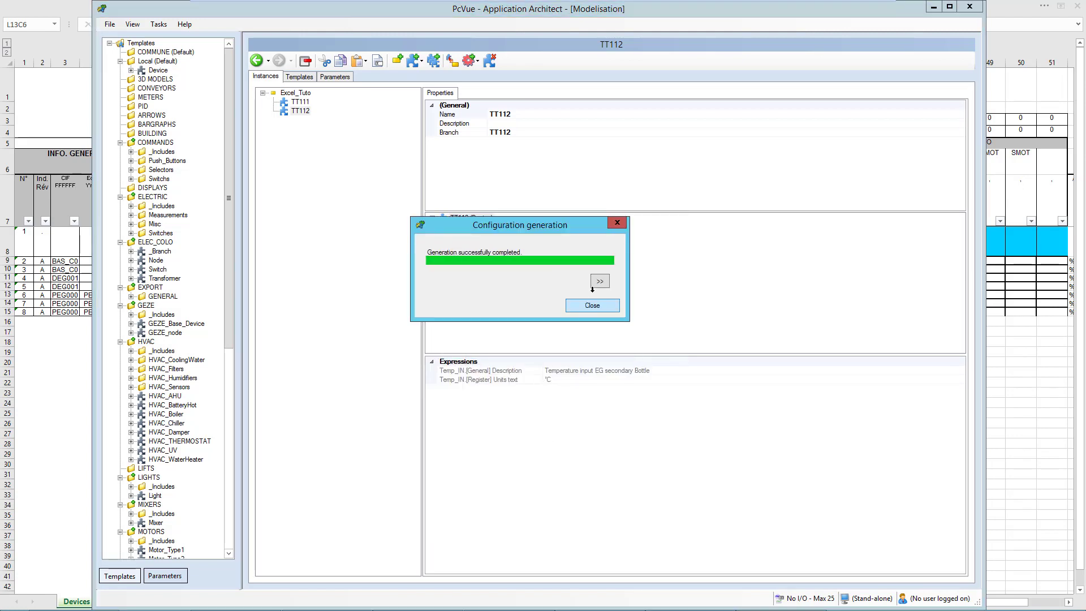
pyautogui.click(595, 300)
# In Application Explorer, expand Variables > TT111 and select its Temp_IN variable.
pyautogui.moveTo(599, 599)
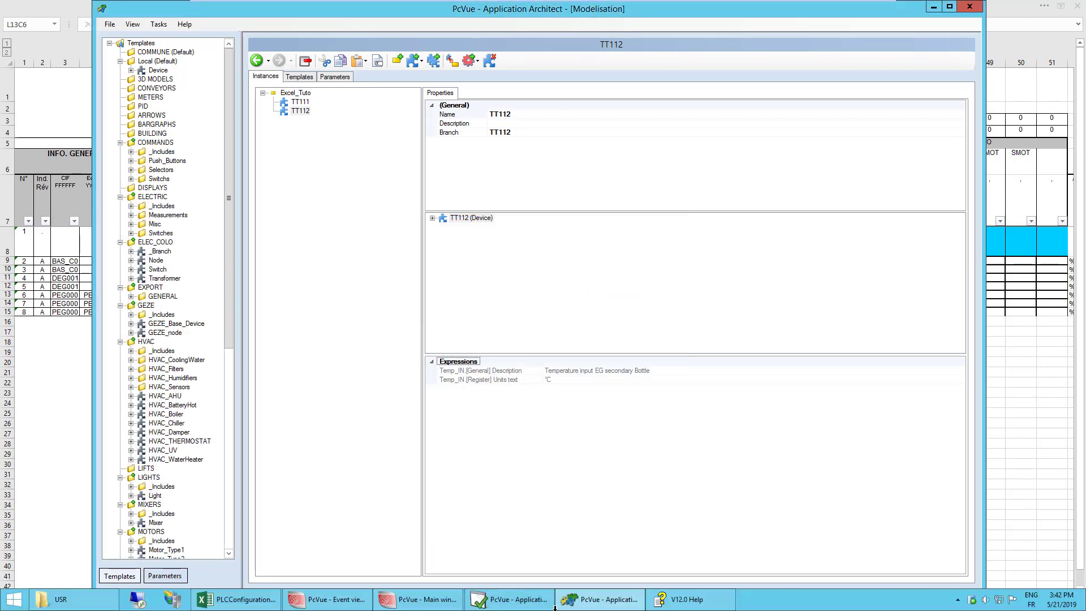
pyautogui.click(509, 599)
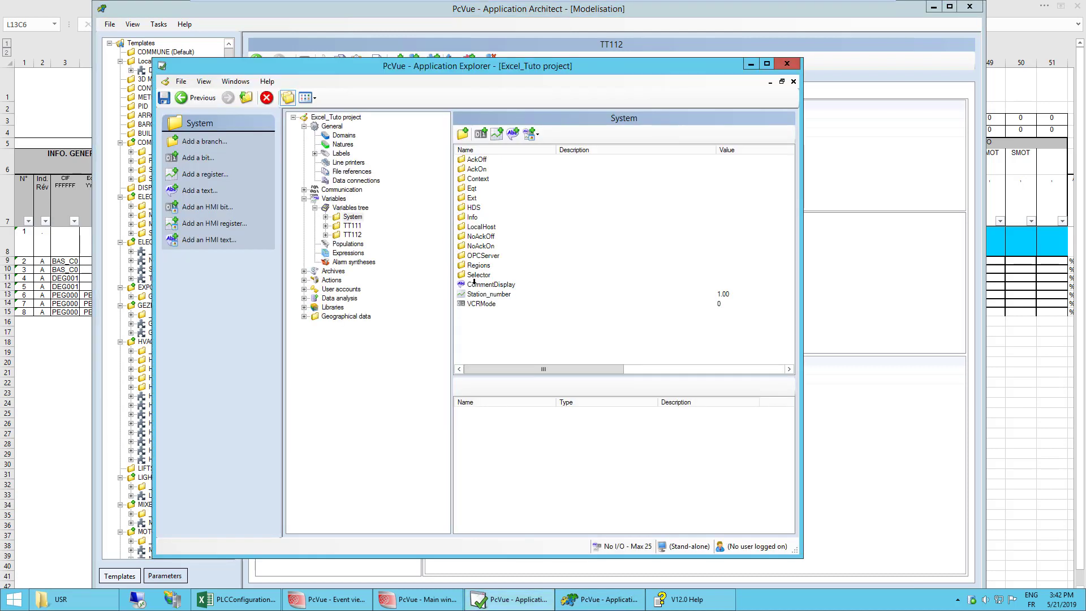
pyautogui.click(350, 208)
pyautogui.click(477, 208)
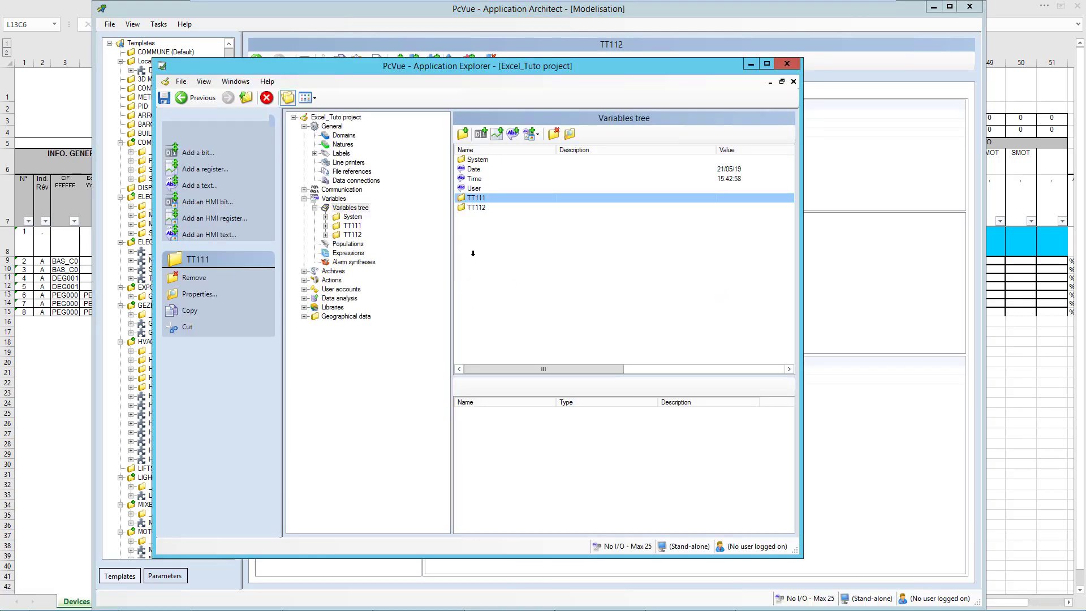
pyautogui.doubleClick(476, 198)
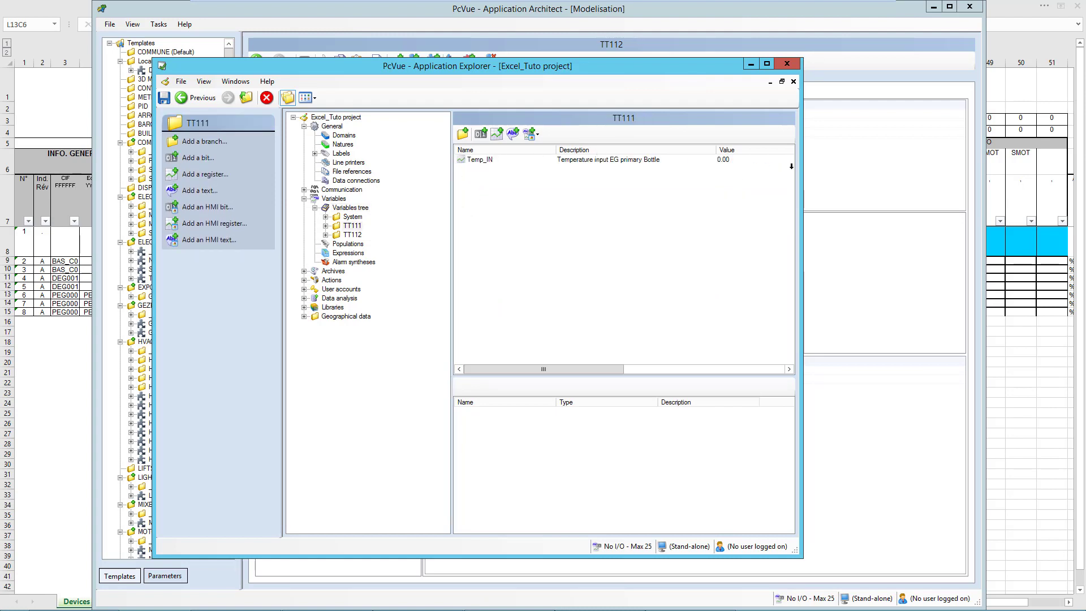
pyautogui.moveTo(802, 162)
pyautogui.mouseDown()
pyautogui.moveTo(980, 169)
pyautogui.moveTo(794, 150)
pyautogui.mouseUp()
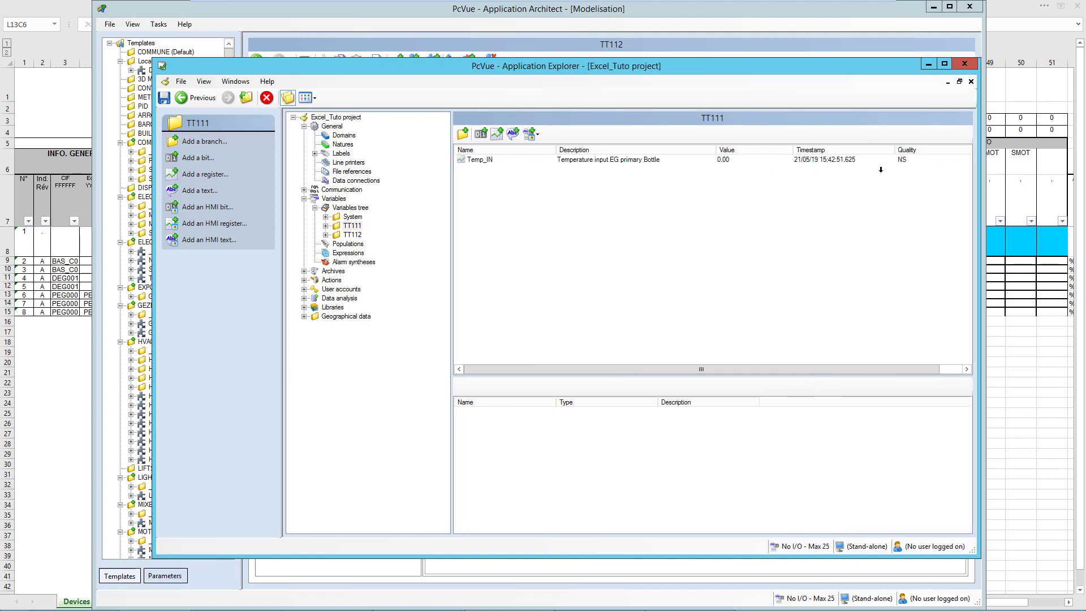
pyautogui.moveTo(908, 147); pyautogui.dragTo(896, 148)
pyautogui.click(476, 159)
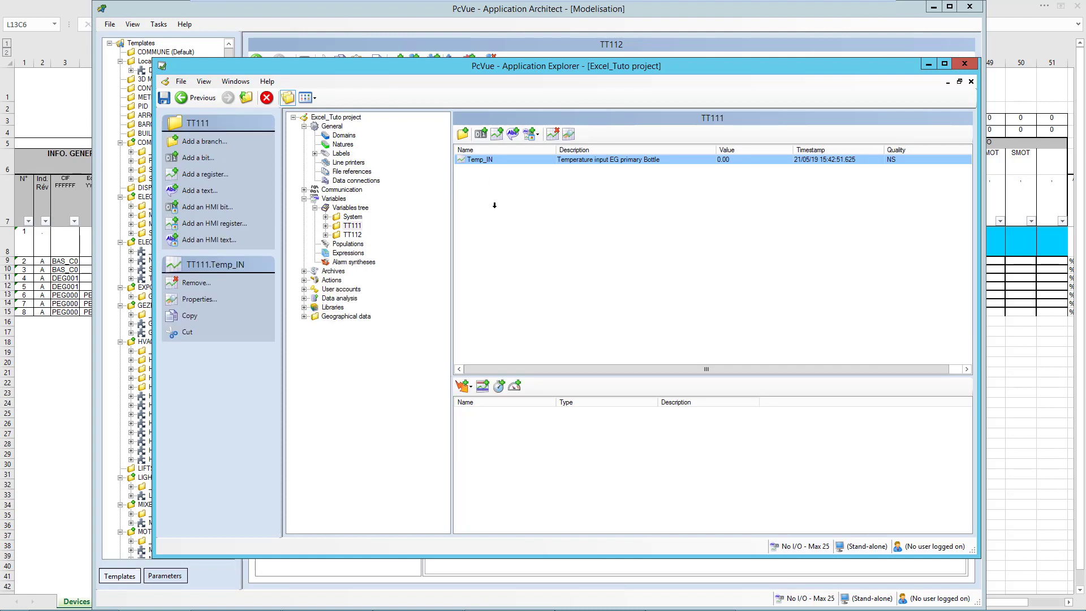
# Confirm Temp_IN shows the primary Bottle description and °C unit, then cancel back to Application Architect.
pyautogui.press('Return')
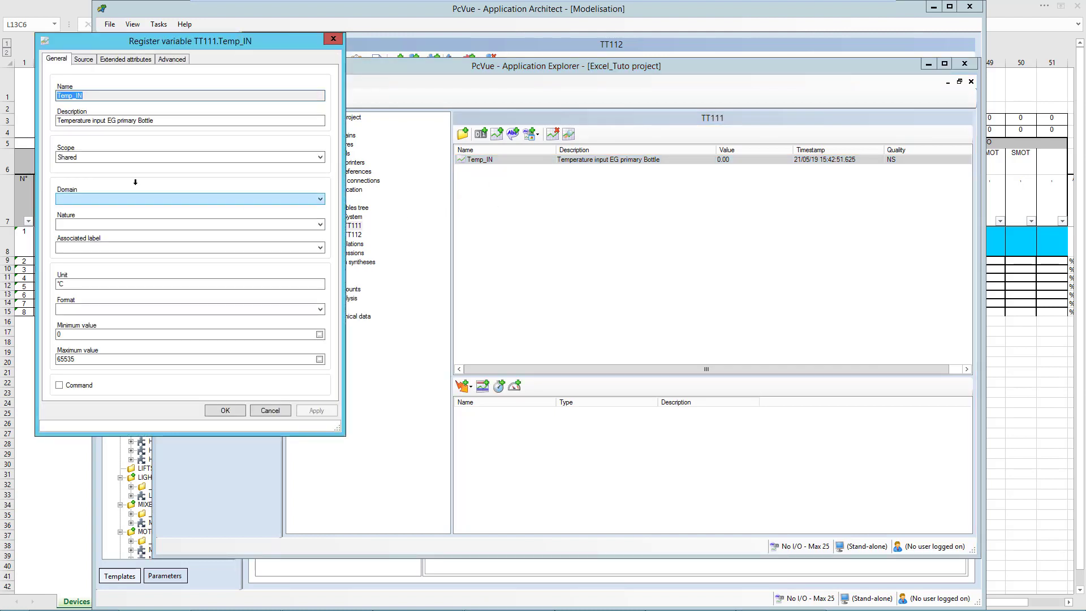
pyautogui.moveTo(153, 120); pyautogui.dragTo(43, 123)
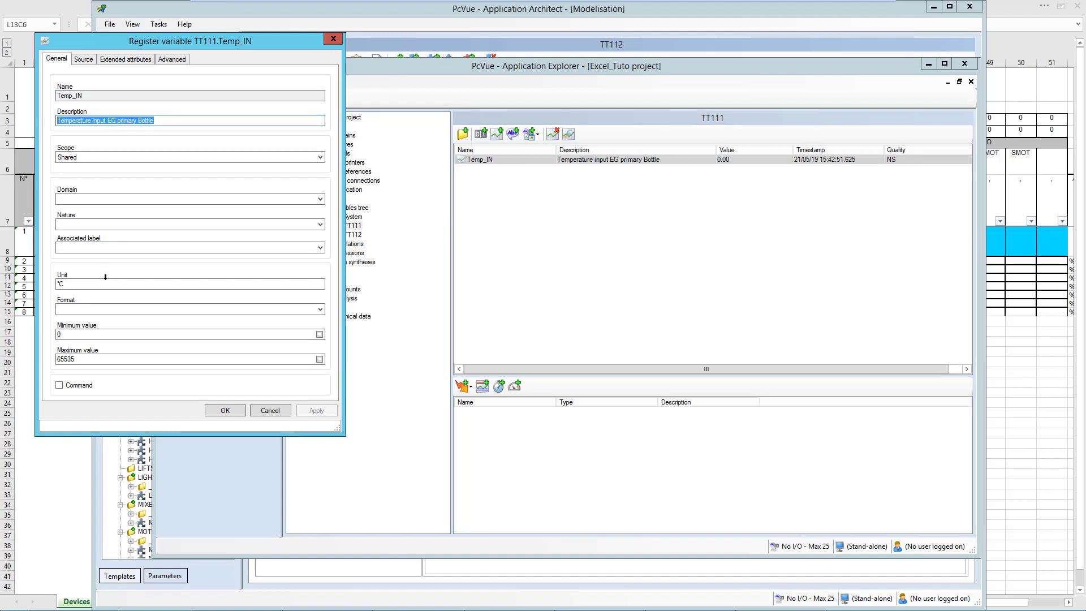
pyautogui.click(104, 280)
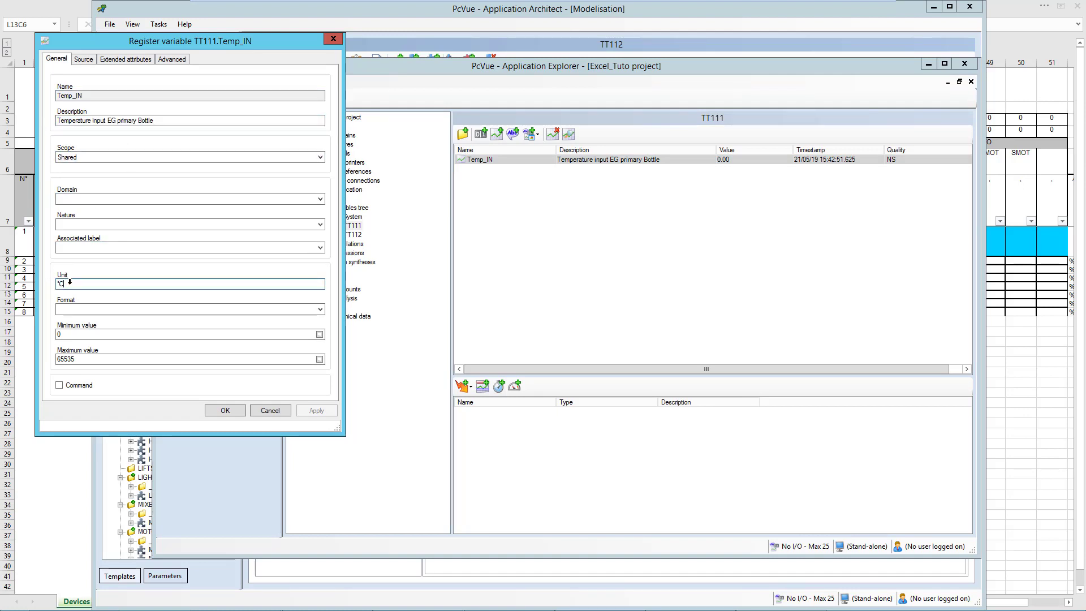
pyautogui.click(270, 410)
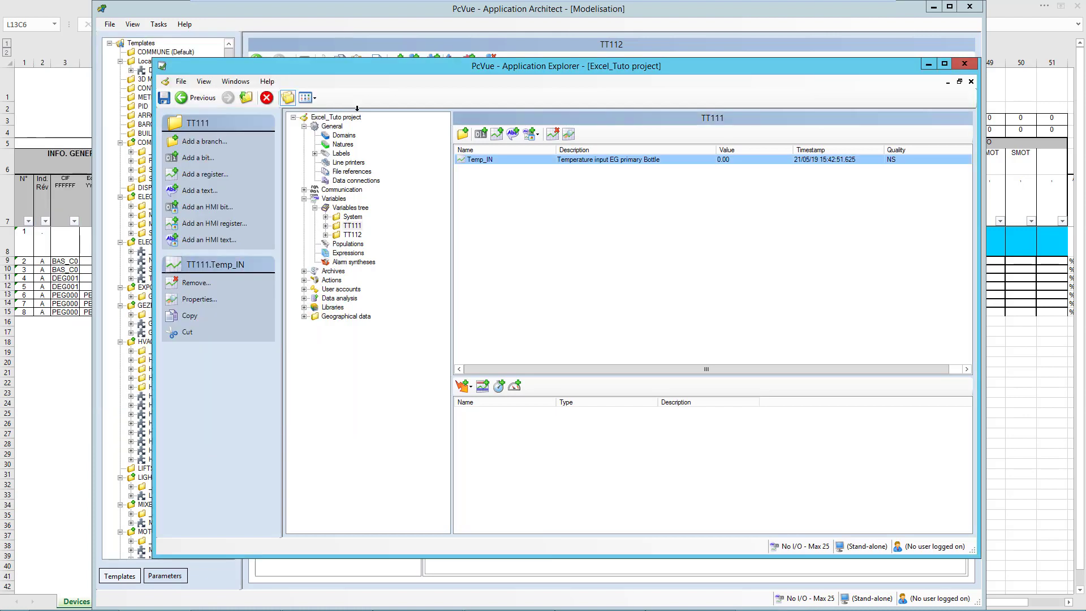
pyautogui.click(301, 15)
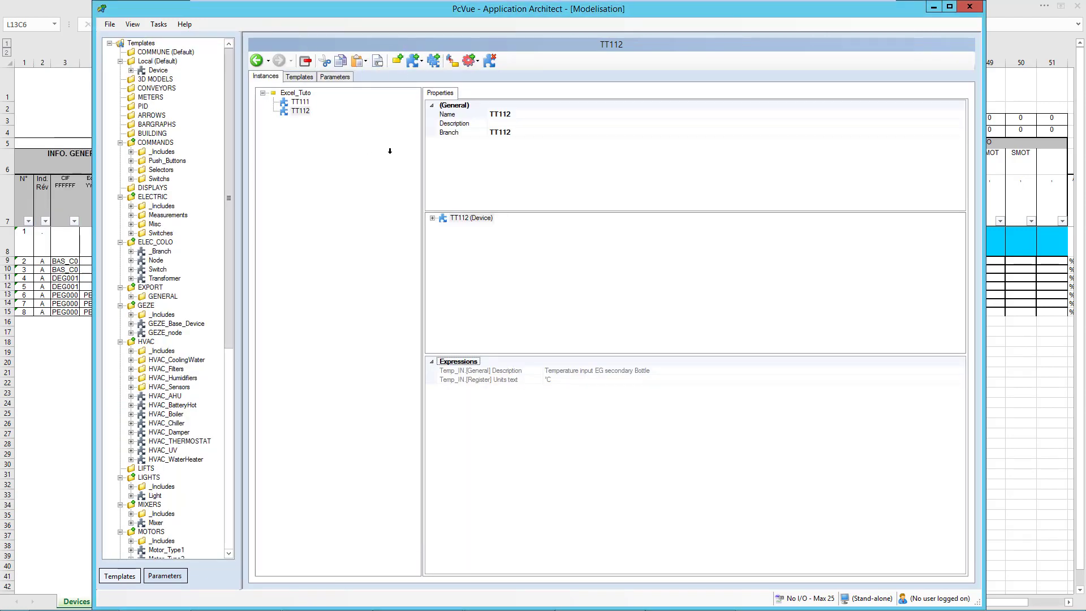